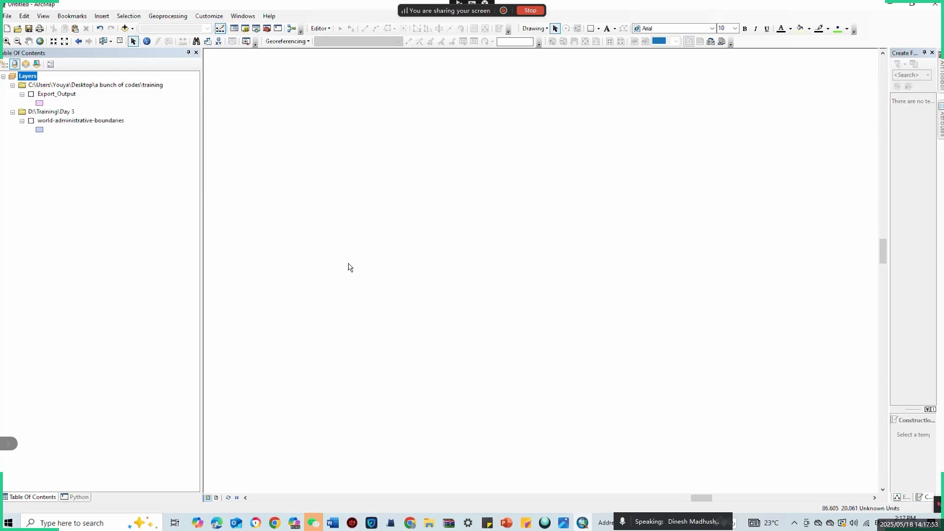
Browse for data to add in Day 4 > Initiation ArcGIS SIG ACE > DATA > 6 Georeferencing and select guat_lucp.jpg.
left_click(126, 29)
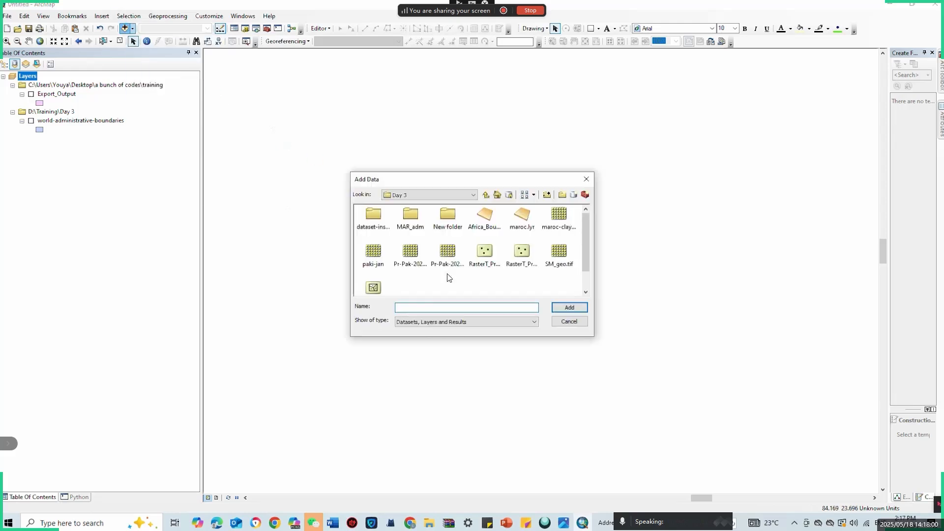
left_click(486, 195)
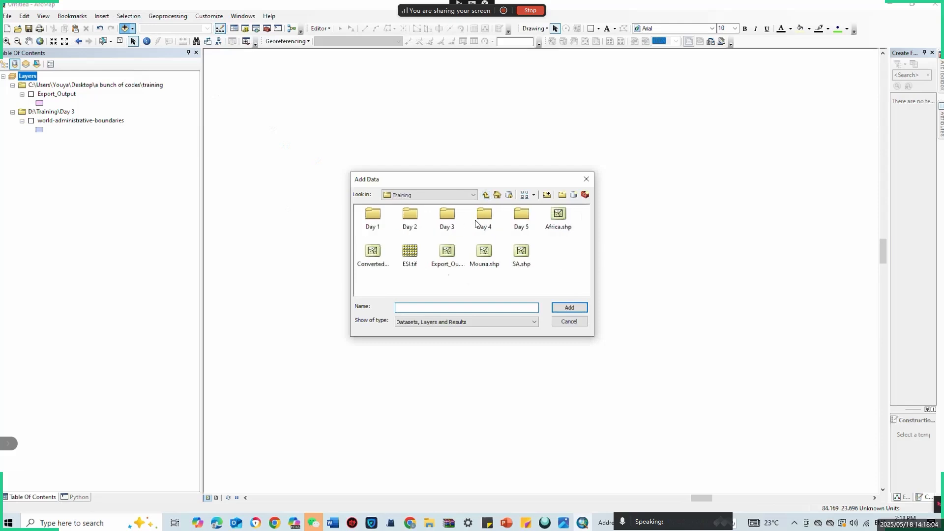
double_click(490, 225)
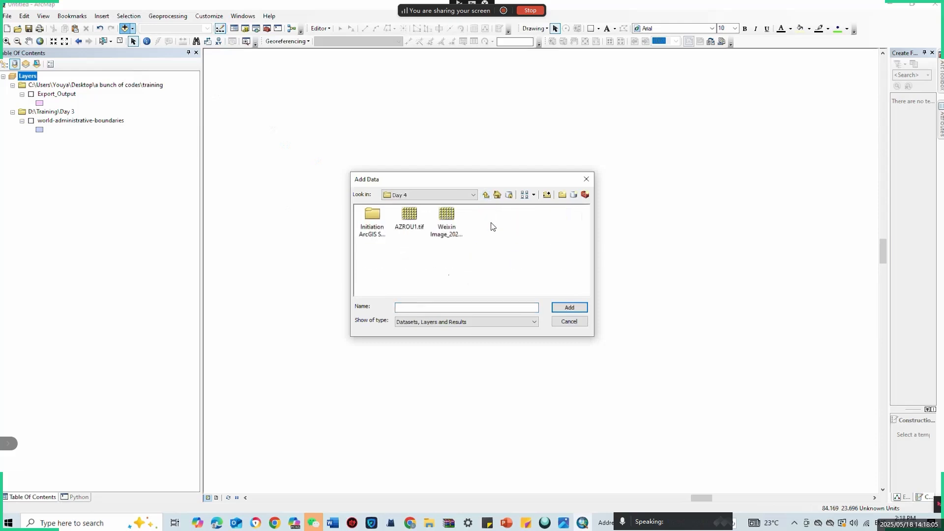
double_click(373, 217)
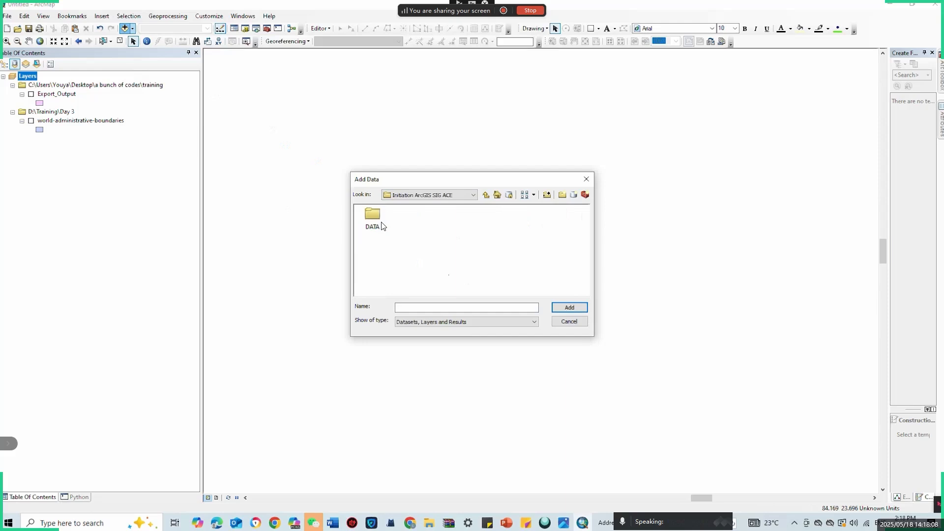
double_click(381, 224)
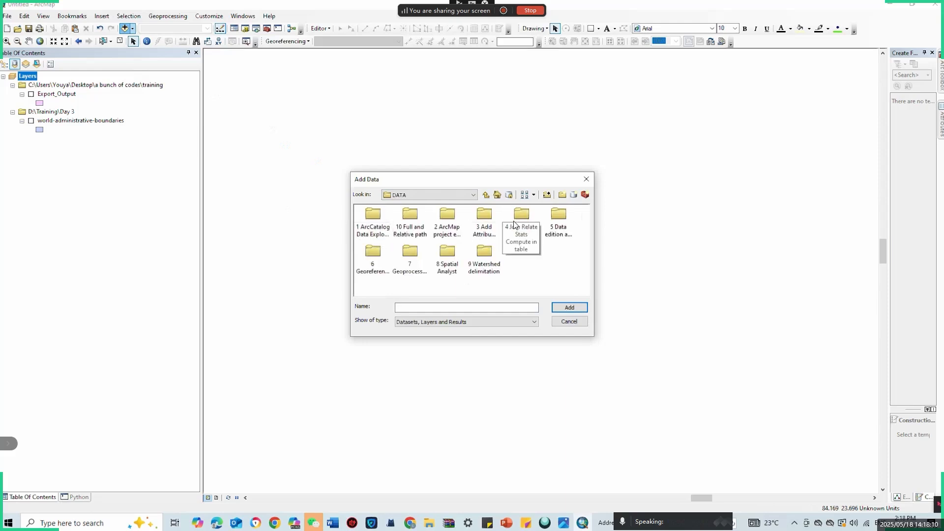
double_click(371, 252)
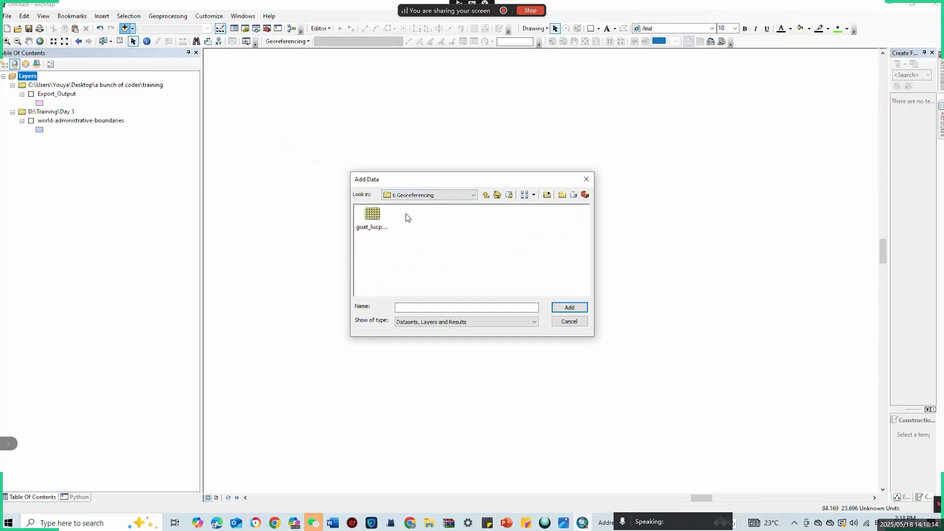
left_click(383, 219)
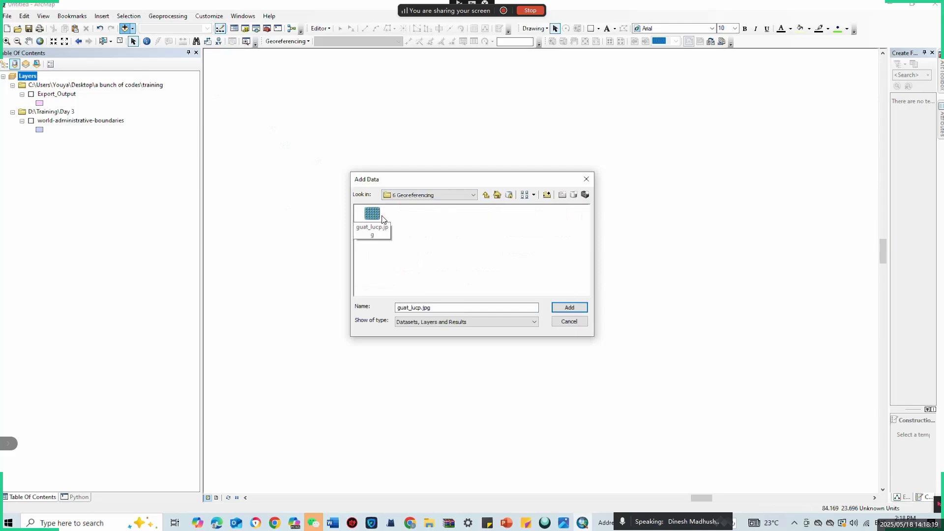
left_click(383, 220)
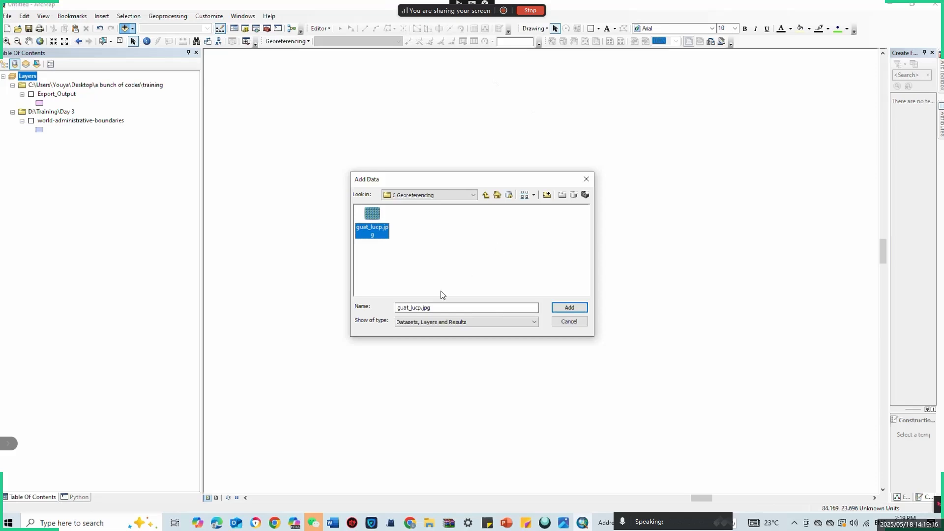
Switch to WeChat and look up the shared 6 Georeferencing.rar file in the IMSA SWT P2 RS&GIS group chat.
left_click(317, 523)
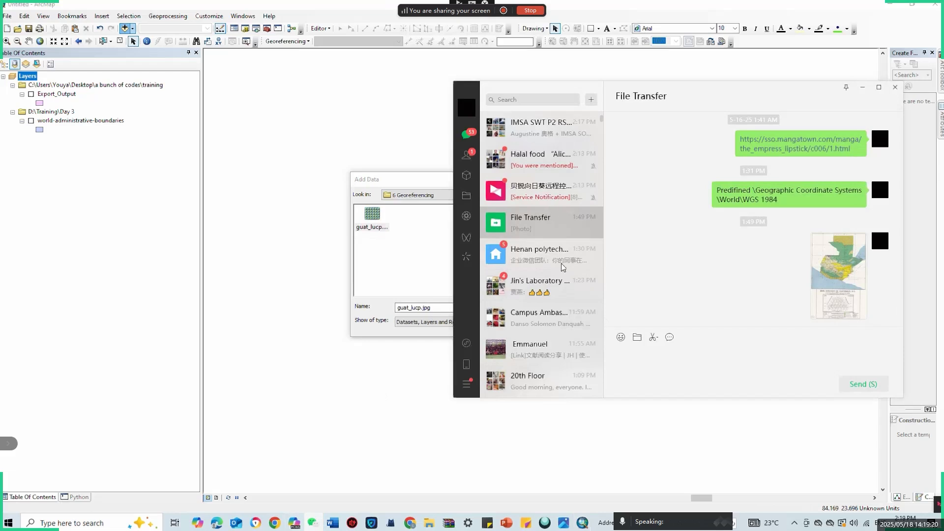
left_click(554, 124)
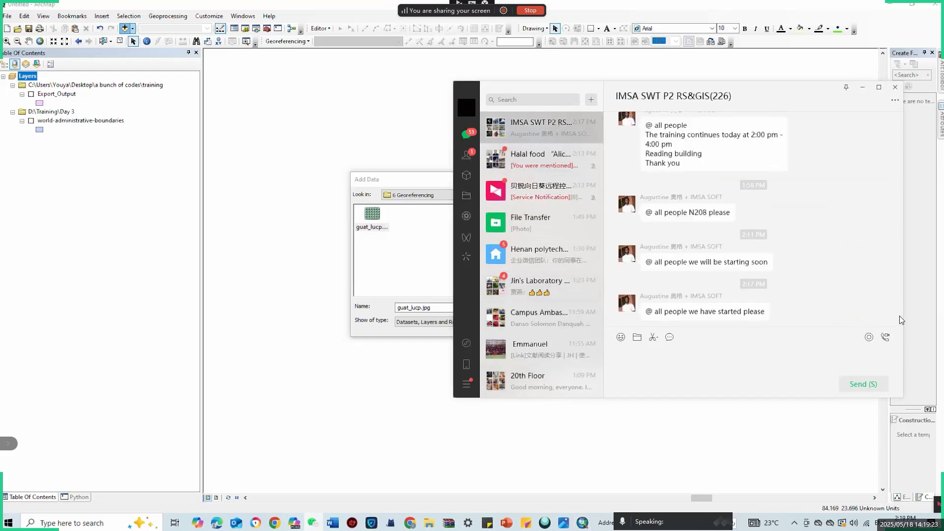
left_click_drag(903, 315, 895, 240)
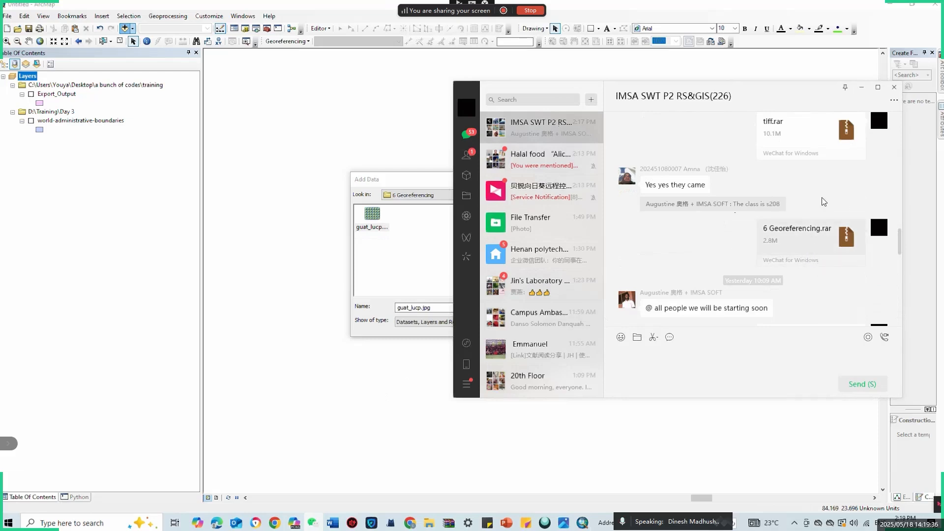
left_click(861, 93)
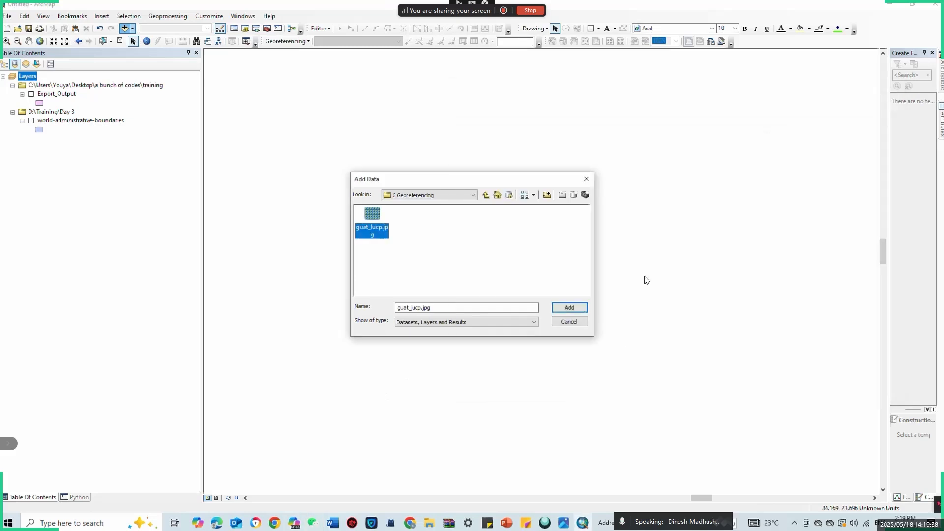
Switch to File Explorer to view the contents of the 6 Georeferencing folder, and return to ArcMap.
left_click(427, 525)
mouse_move(438, 506)
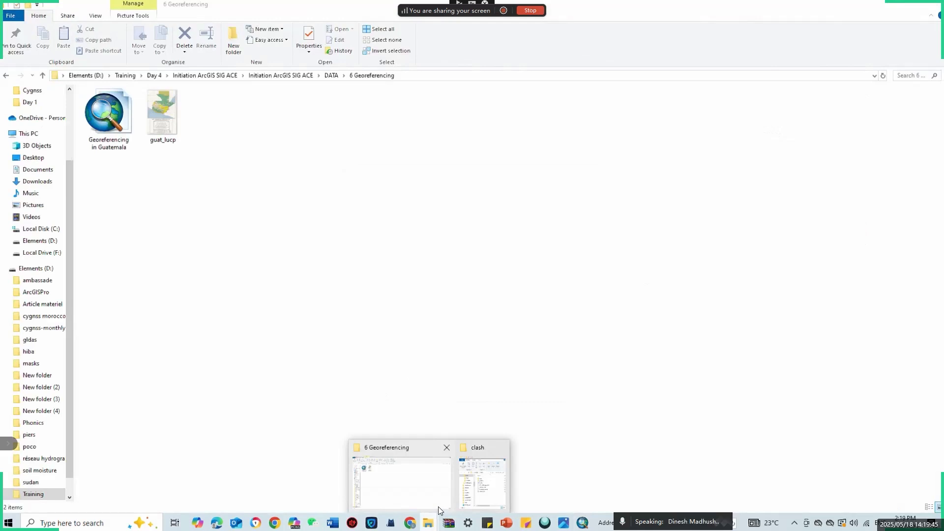
left_click(434, 469)
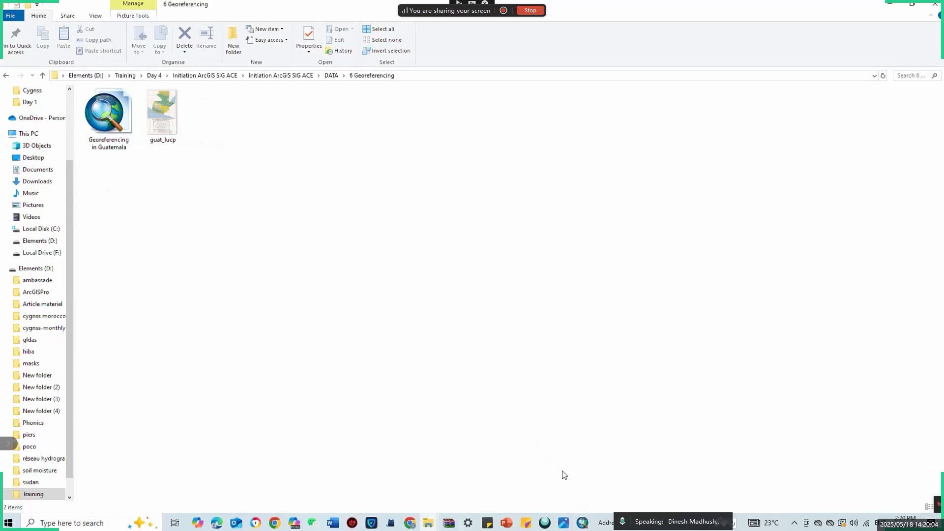
left_click(581, 524)
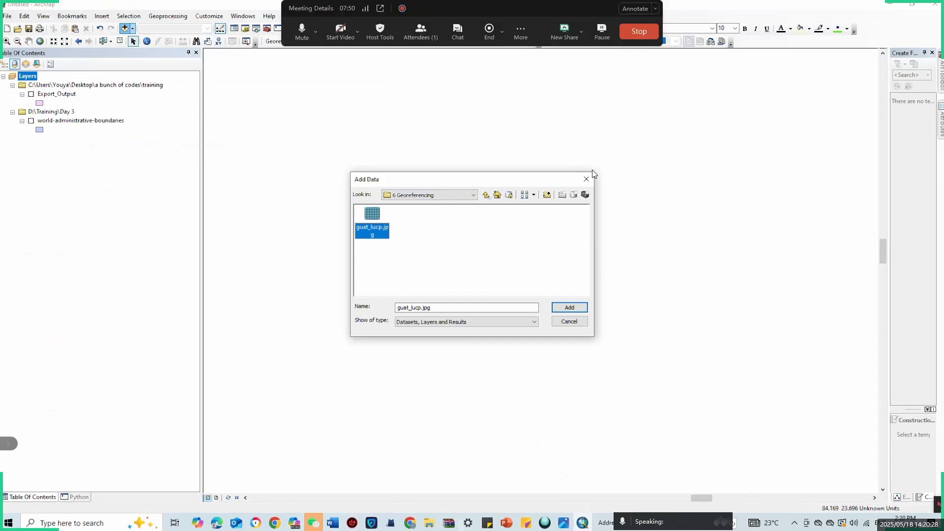
Add the guat_lucp.jpg image from the 6 Georeferencing folder to the map and zoom to that layer.
left_click(587, 182)
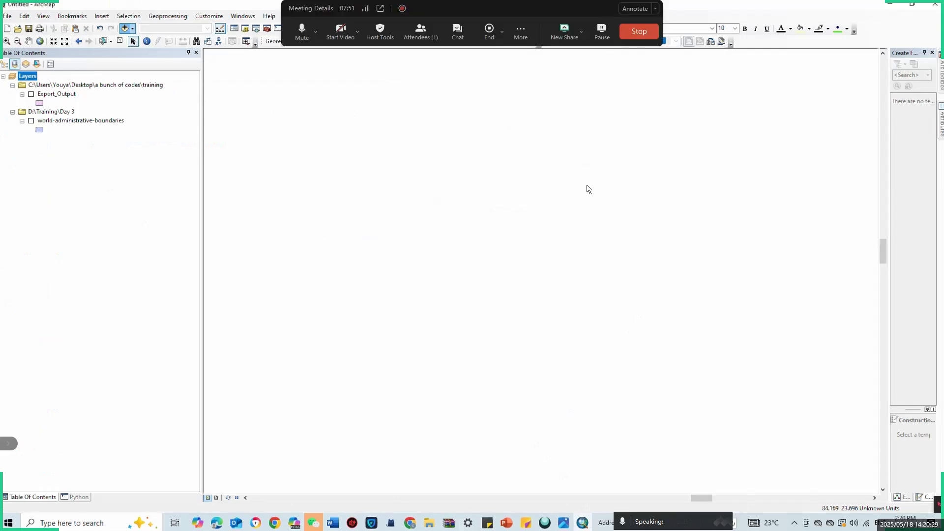
left_click(129, 30)
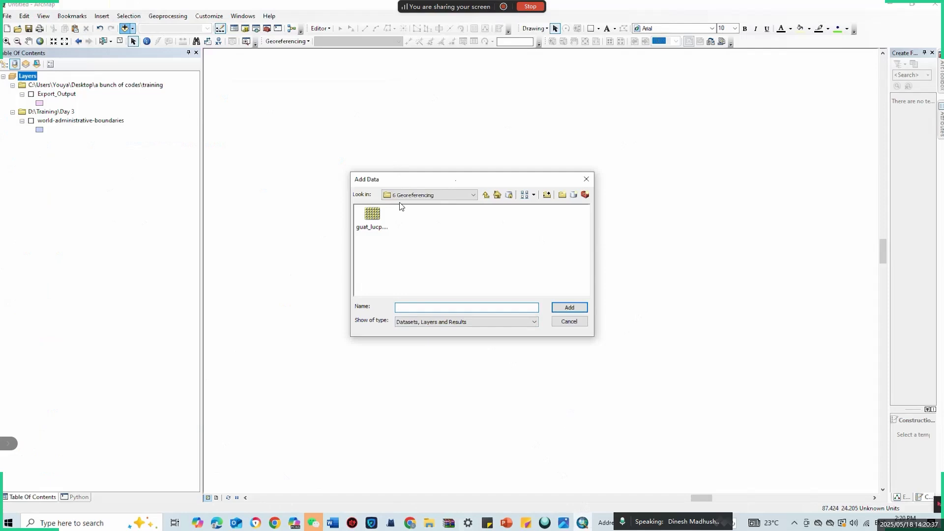
left_click(377, 226)
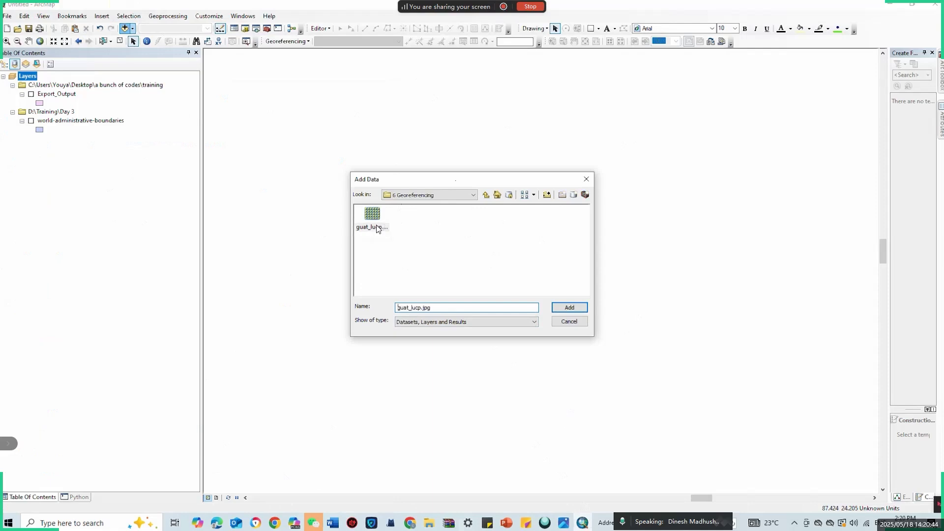
left_click(570, 308)
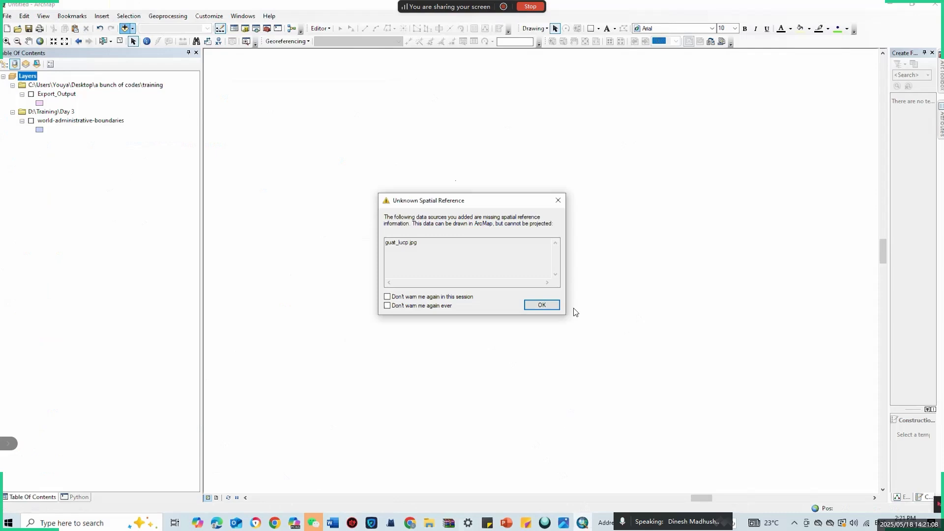
left_click(538, 306)
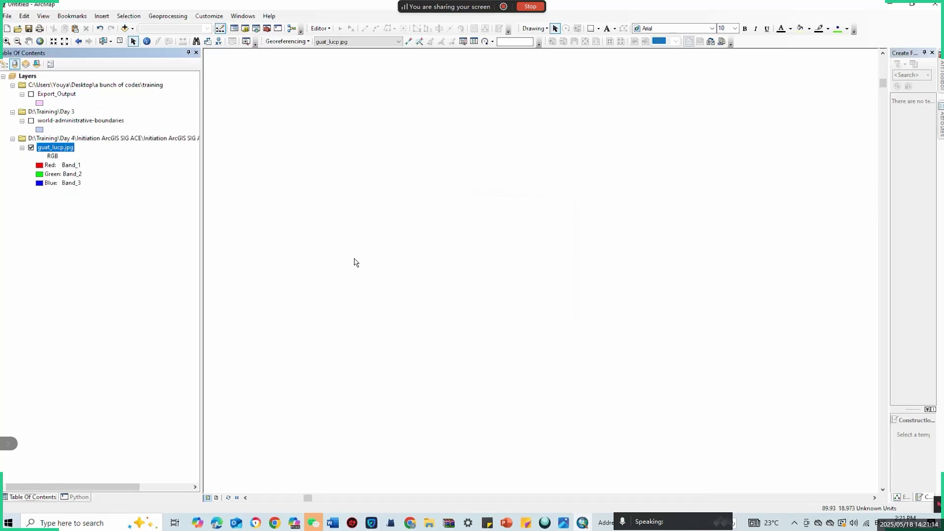
right_click(59, 150)
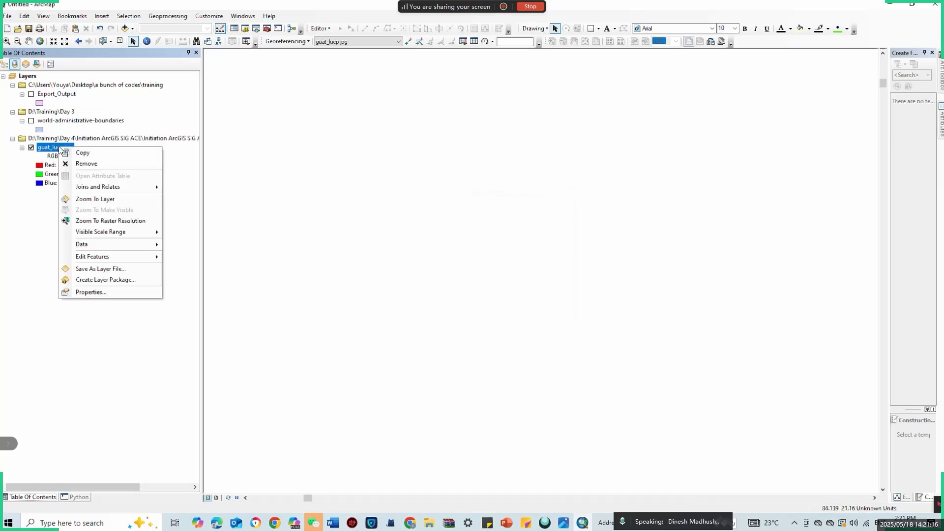
left_click(112, 200)
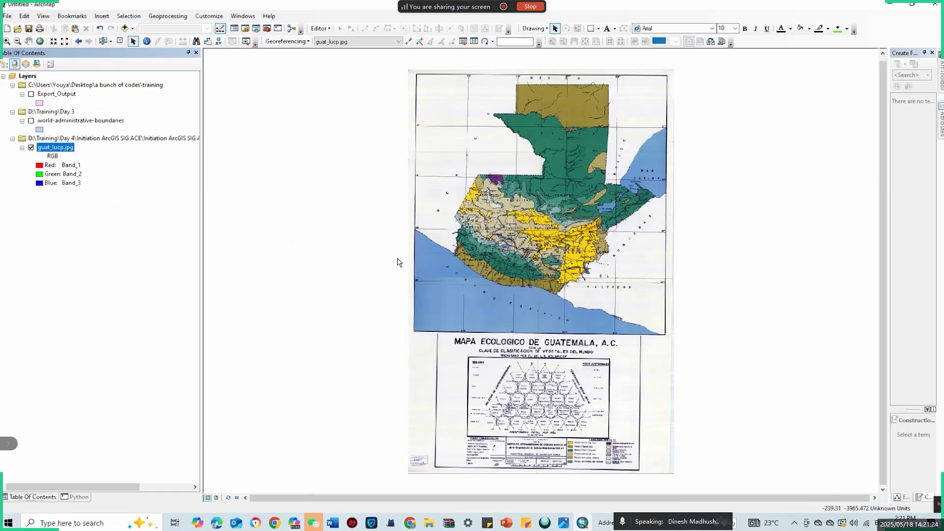
left_click(125, 31)
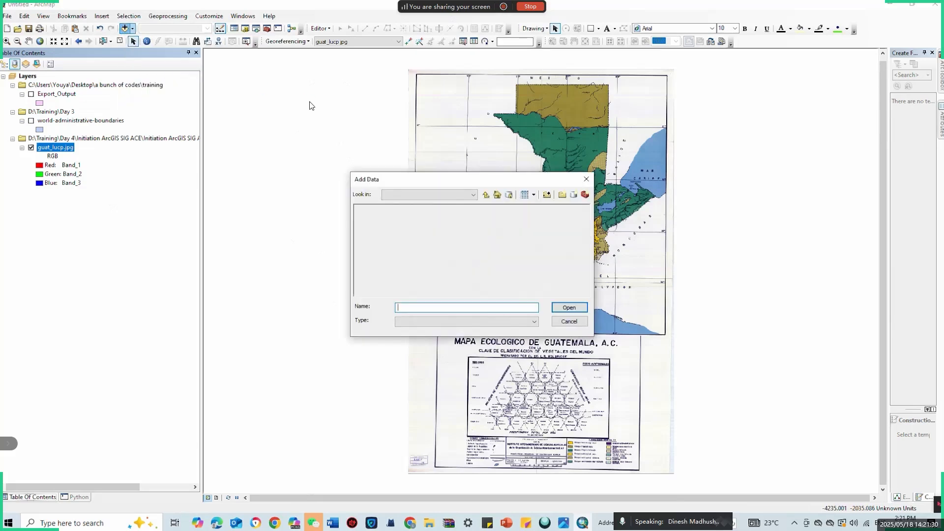
left_click(586, 181)
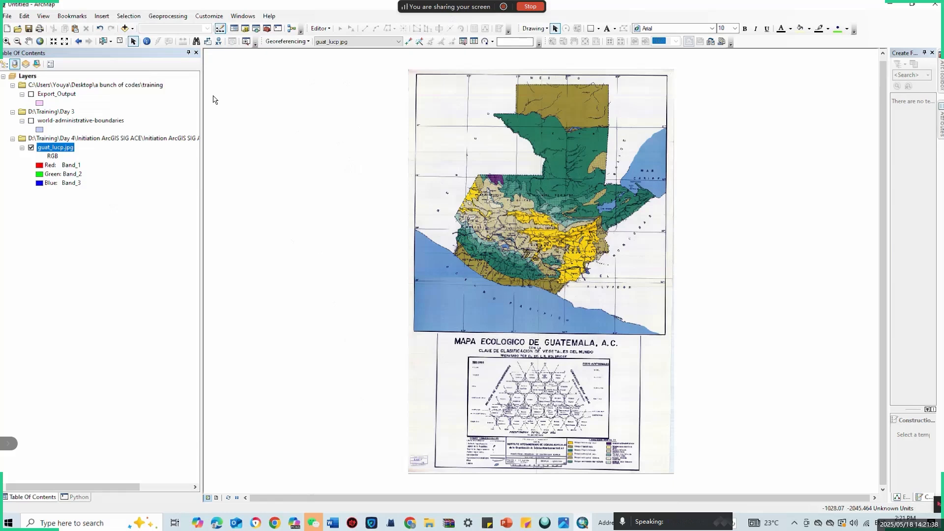
Examine the northern part of the scanned Guatemala map up close, including the degree labels along its frame.
left_click(9, 43)
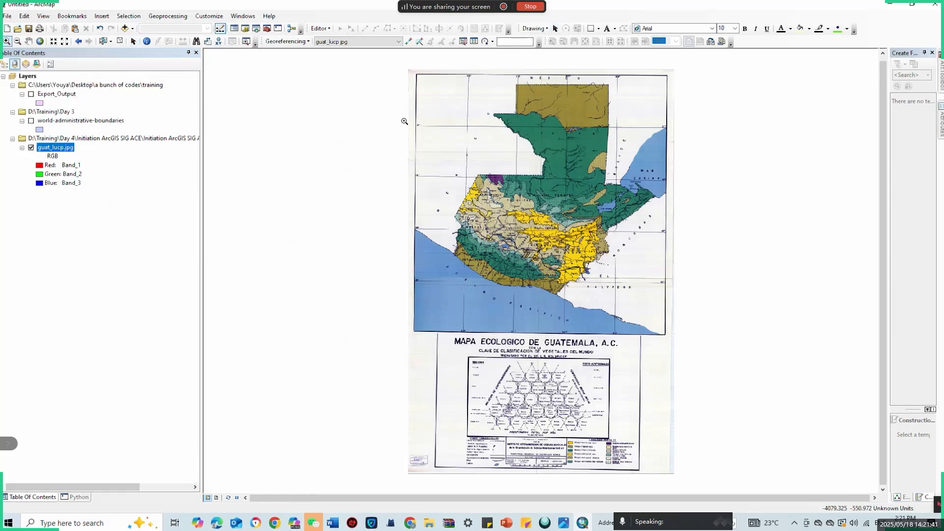
left_click(468, 140)
left_click(469, 140)
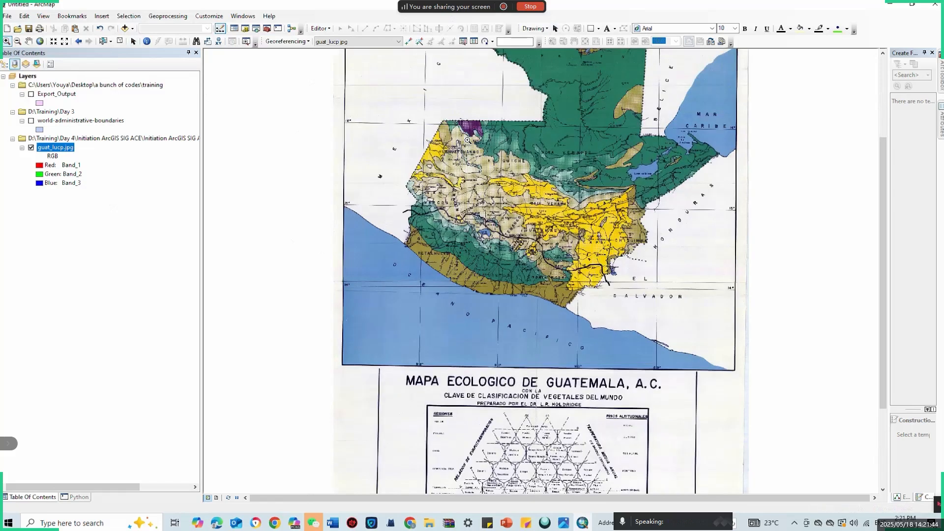
left_click(468, 141)
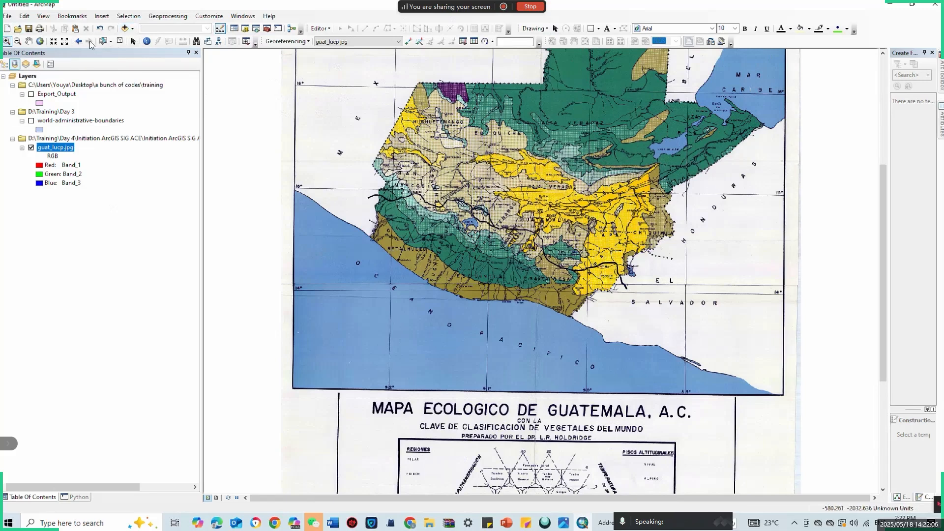
left_click(28, 40)
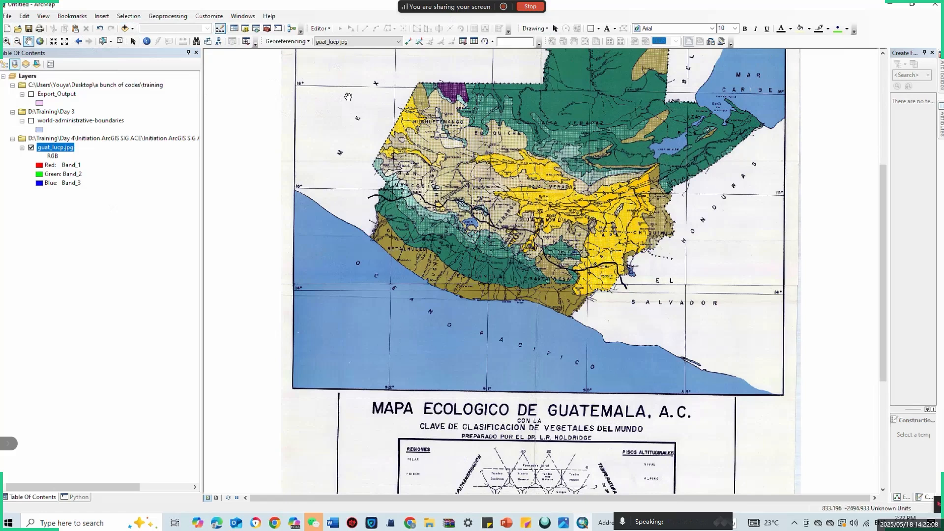
left_click_drag(354, 98, 383, 320)
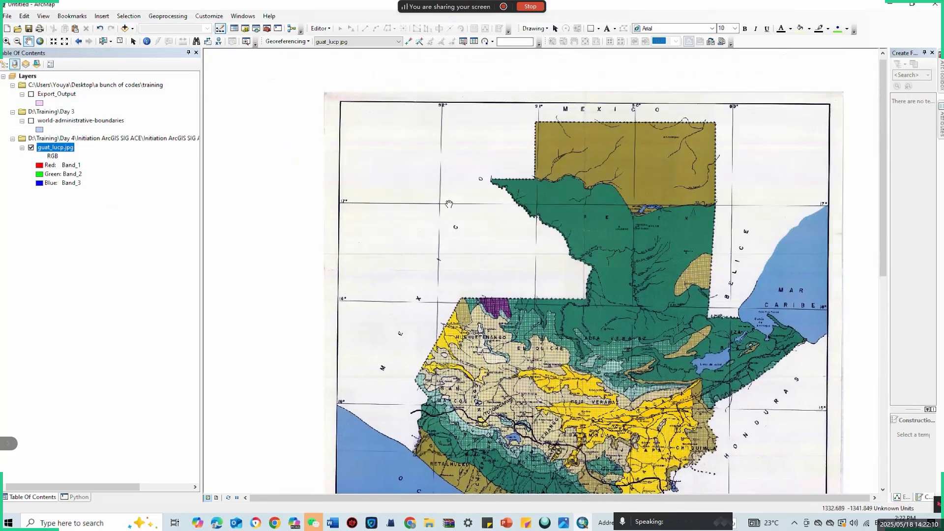
left_click_drag(405, 207, 339, 211)
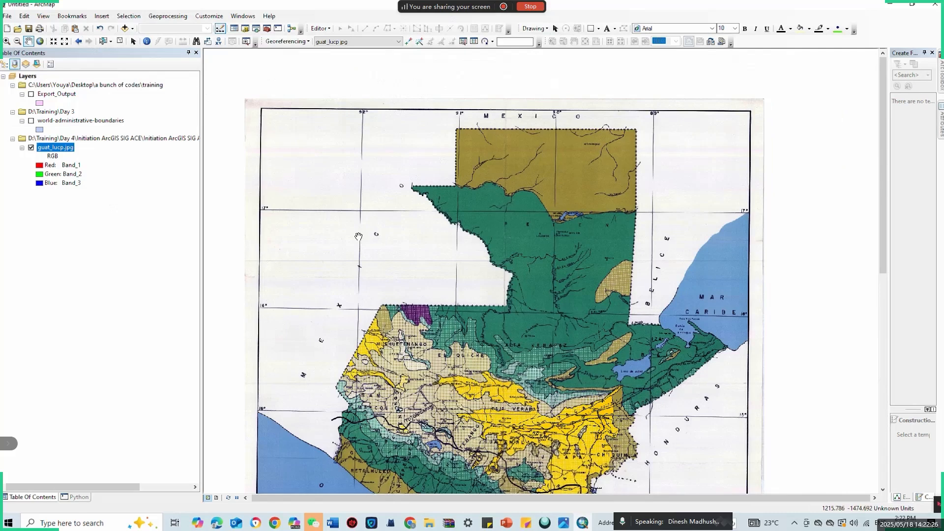
Check the spatial reference of the guat_lucp.jpg layer in its source properties.
right_click(69, 151)
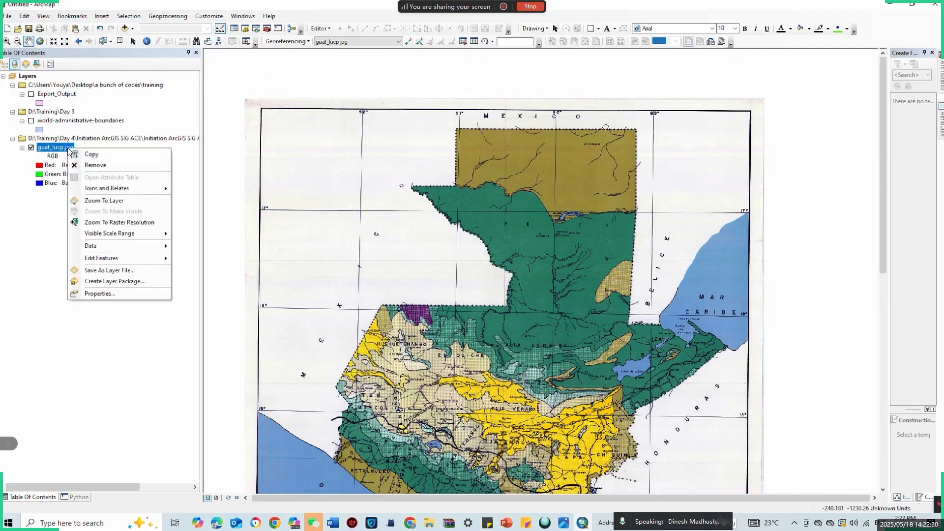
left_click(131, 293)
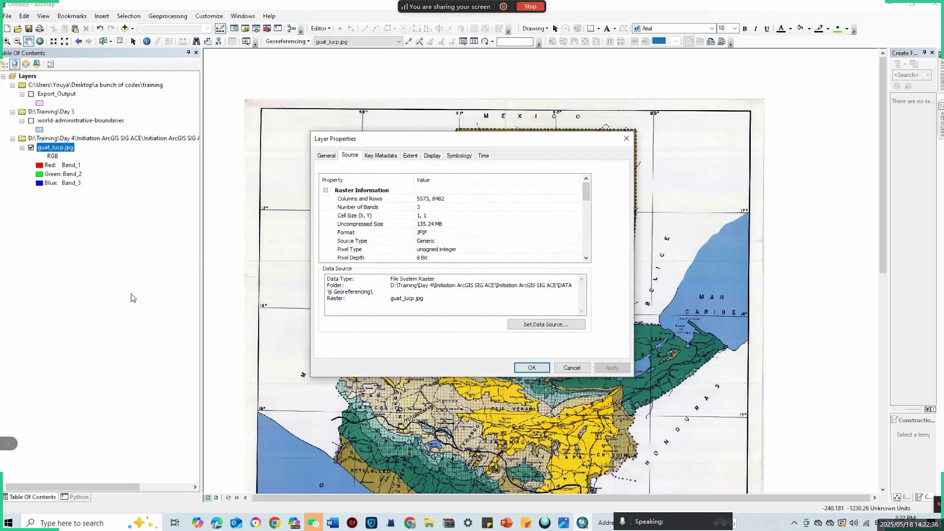
left_click_drag(514, 142, 501, 91)
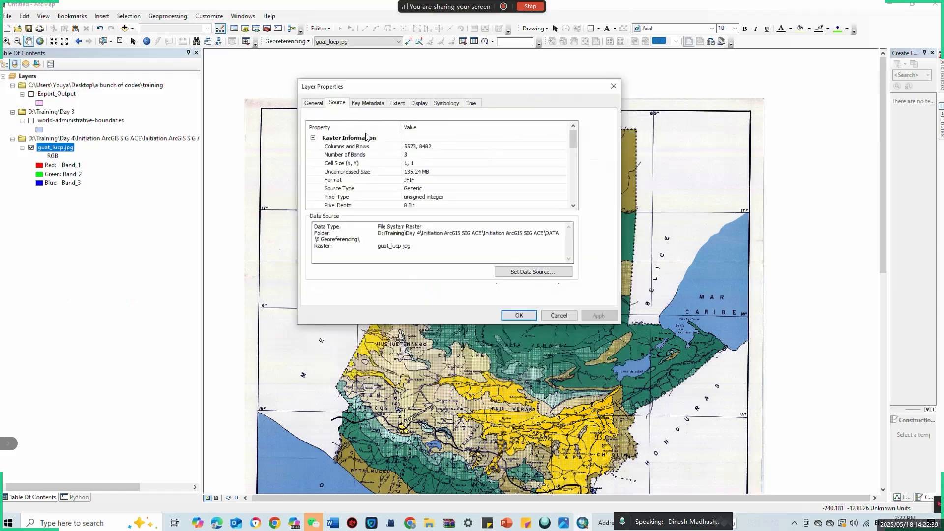
left_click(573, 206)
left_click(574, 205)
left_click(574, 205)
double_click(573, 206)
double_click(574, 206)
triple_click(574, 206)
double_click(573, 206)
triple_click(574, 206)
double_click(574, 206)
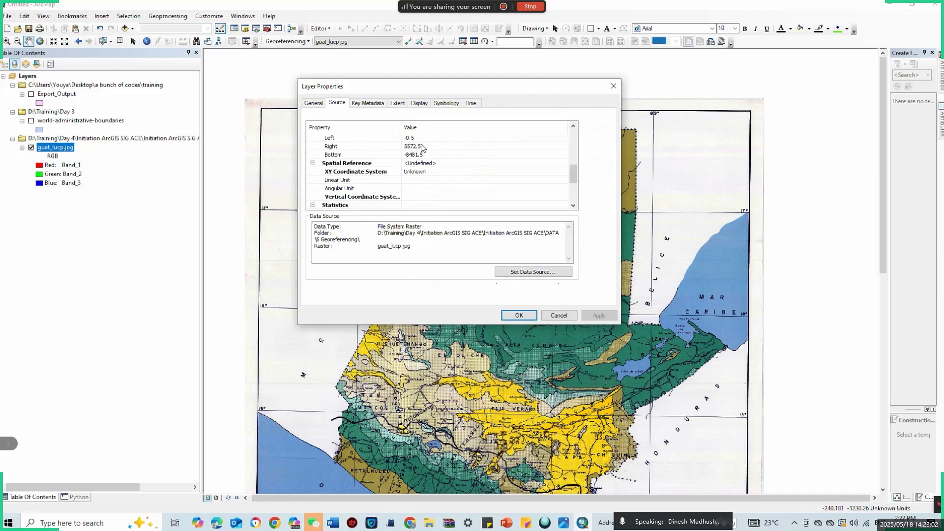
left_click(614, 87)
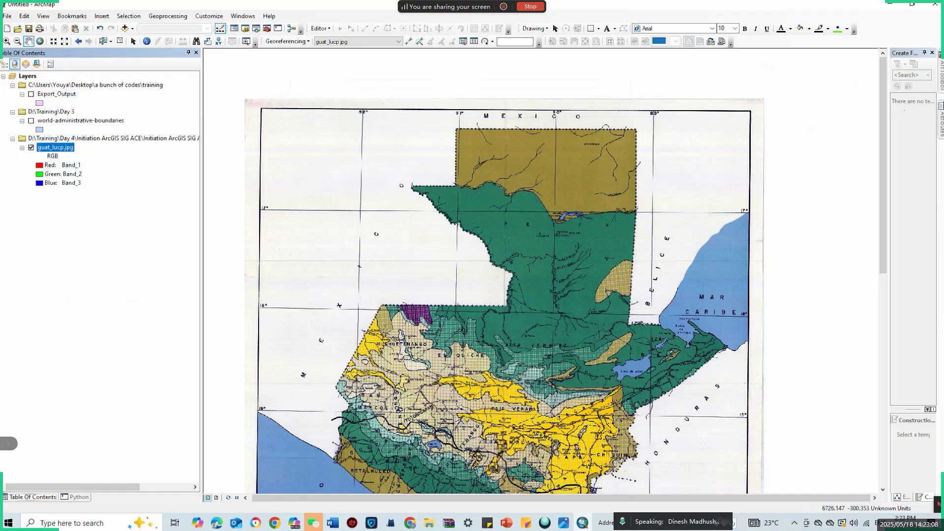
Search the geoprocessing tools for "define", replacing the earlier search text.
left_click(942, 123)
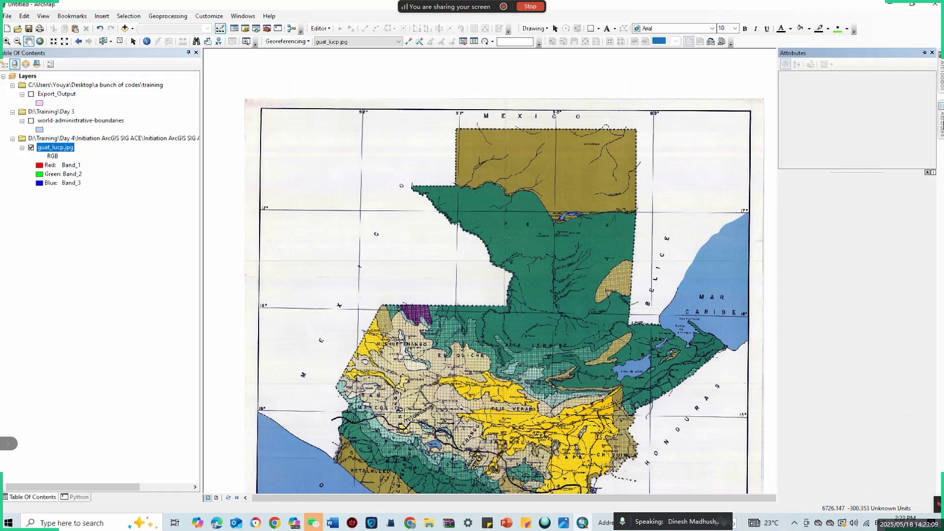
left_click(933, 53)
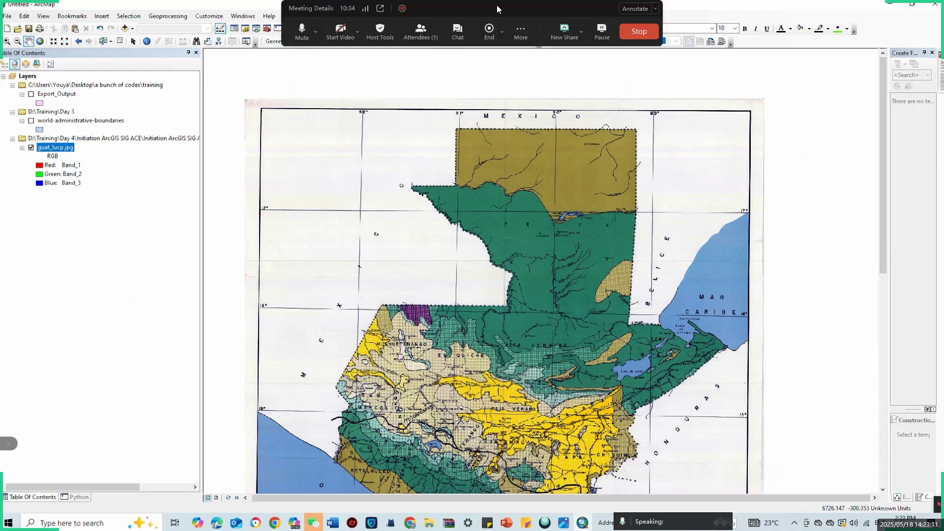
left_click(256, 29)
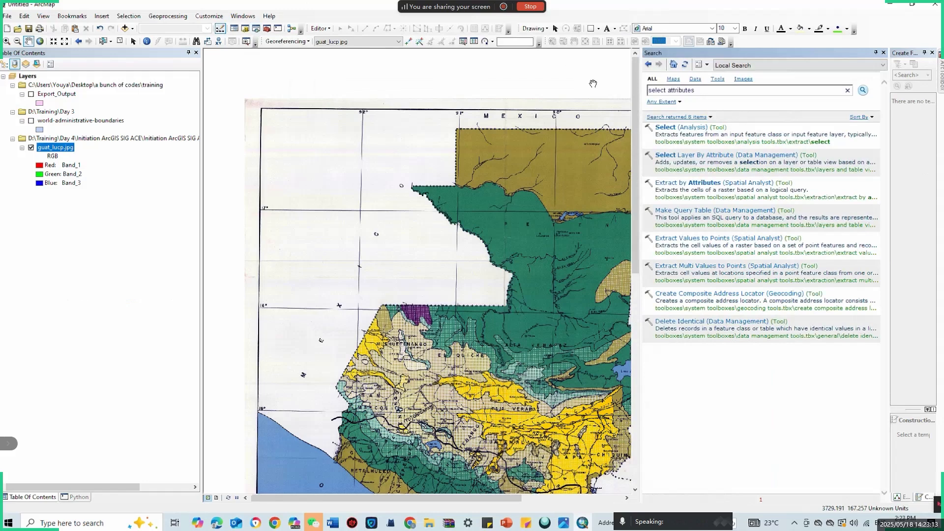
key("BackSpace")
key("BackSpace")
key("BackSpace")
key("BackSpace")
key("BackSpace")
key("BackSpace")
key("BackSpace")
key("BackSpace")
key("BackSpace")
key("BackSpace")
key("BackSpace")
key("BackSpace")
key("BackSpace")
key("BackSpace")
key("BackSpace")
key("BackSpace")
key("BackSpace")
type("define")
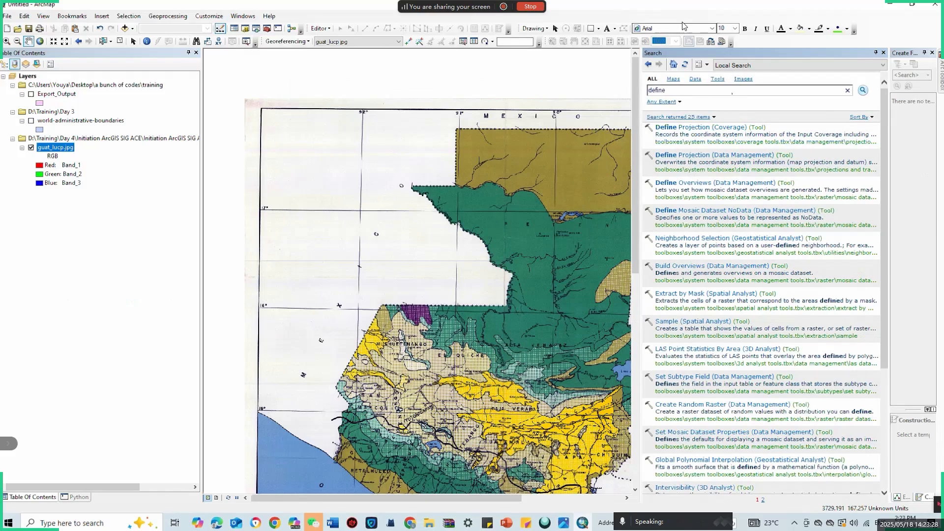
mouse_move(491, 4)
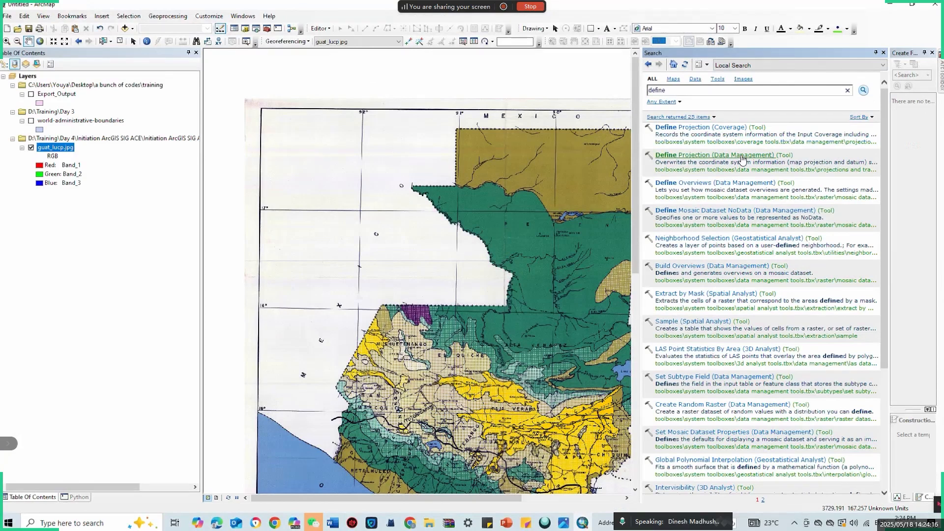
Open the Define Projection (Data Management) tool and choose guat_lucp.jpg as the input dataset.
left_click(743, 159)
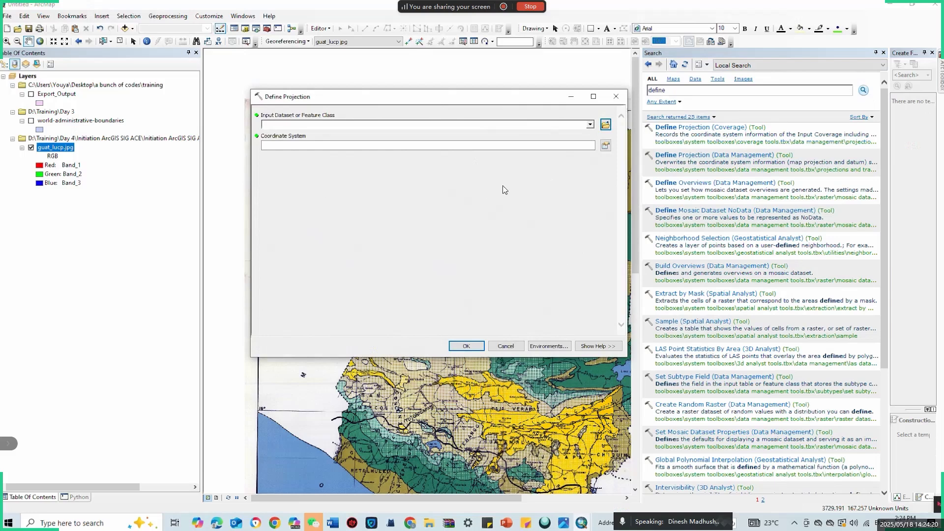
left_click(590, 124)
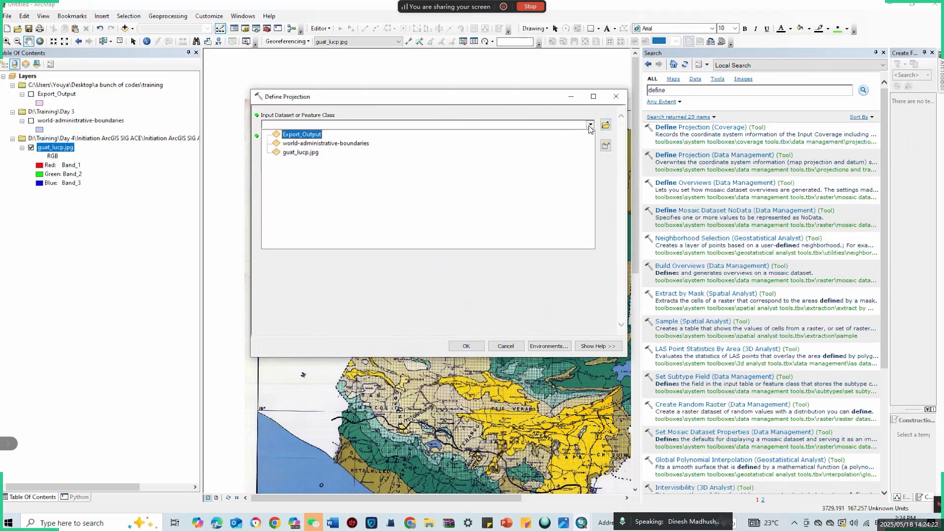
left_click(312, 156)
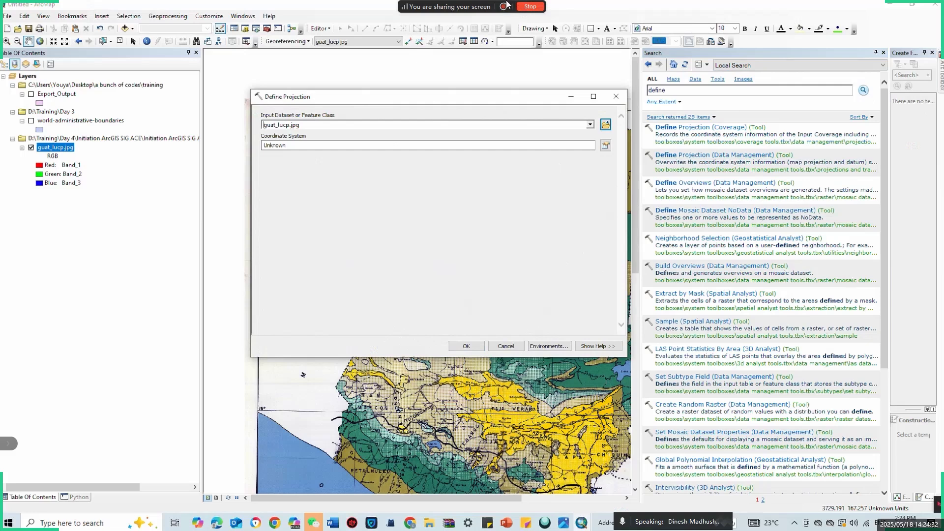
mouse_move(346, 5)
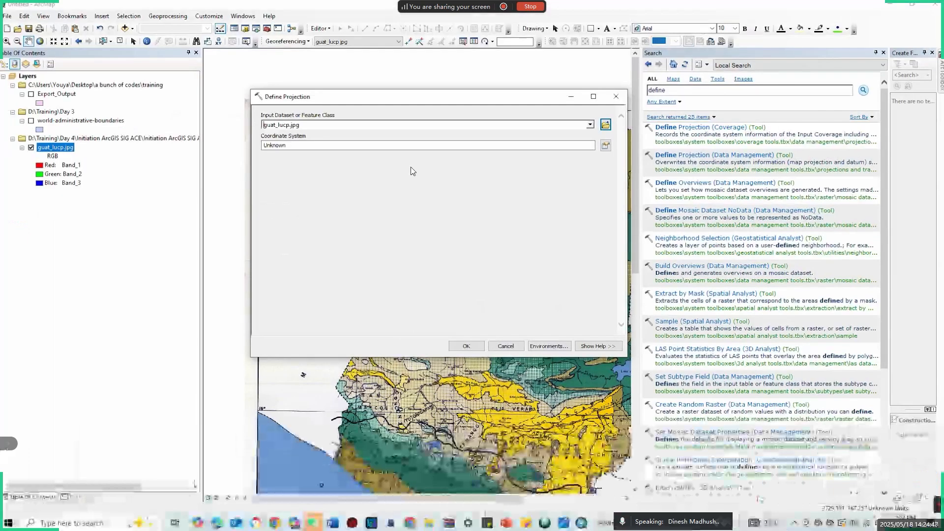
Open the coordinate system selection for the dataset and expand the World group of the Geographic Coordinate Systems.
left_click(605, 146)
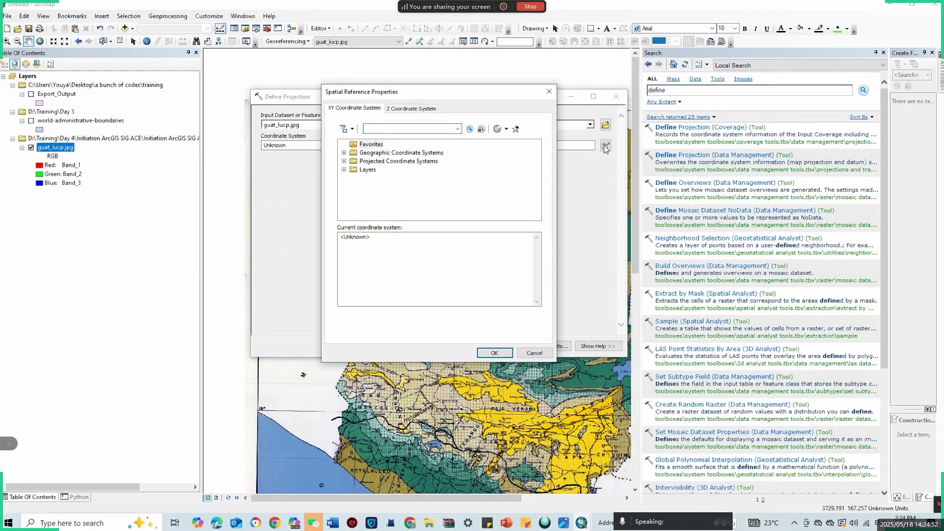
left_click(344, 161)
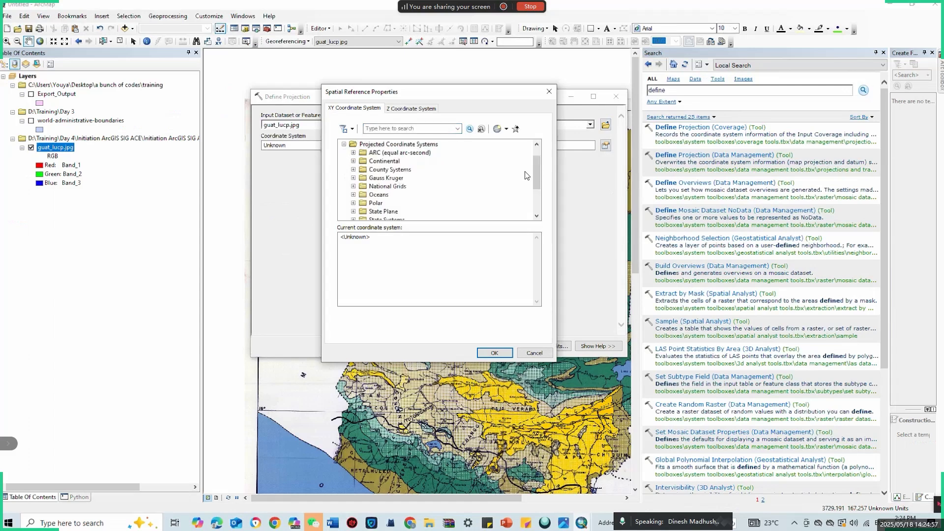
mouse_move(536, 181)
left_mouse_down()
mouse_move(535, 199)
mouse_move(536, 167)
left_mouse_up()
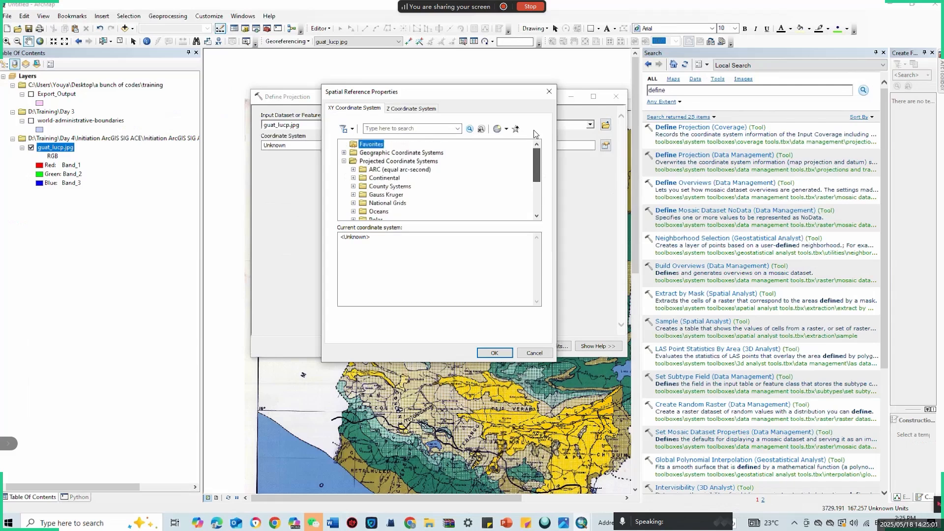
left_click(344, 152)
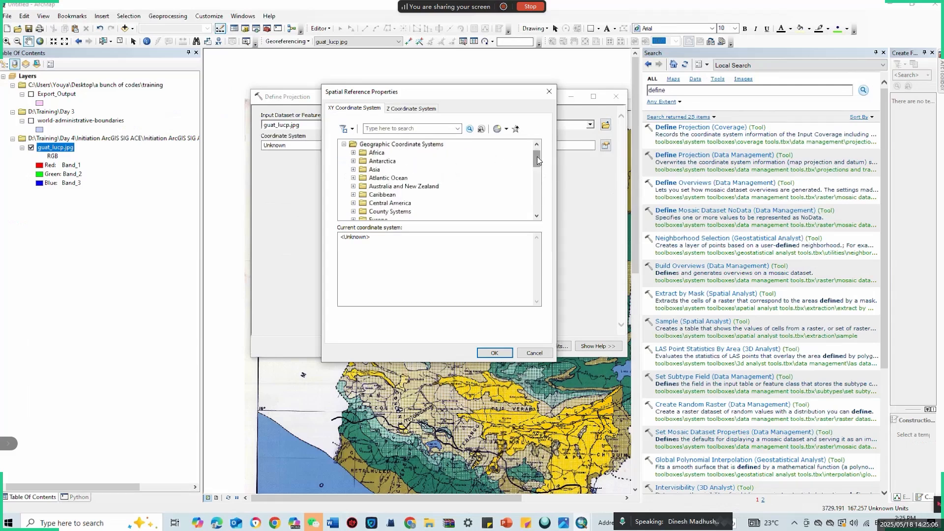
left_click_drag(537, 157, 537, 181)
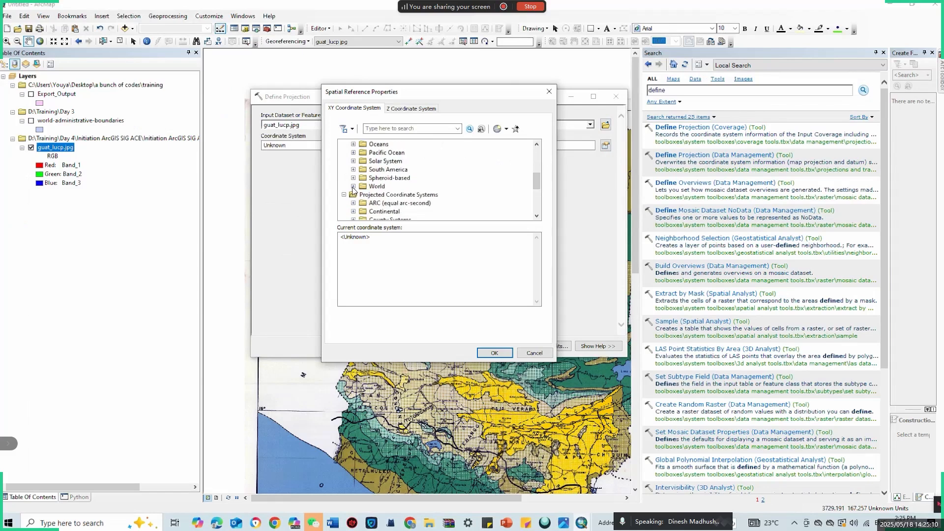
left_click(353, 186)
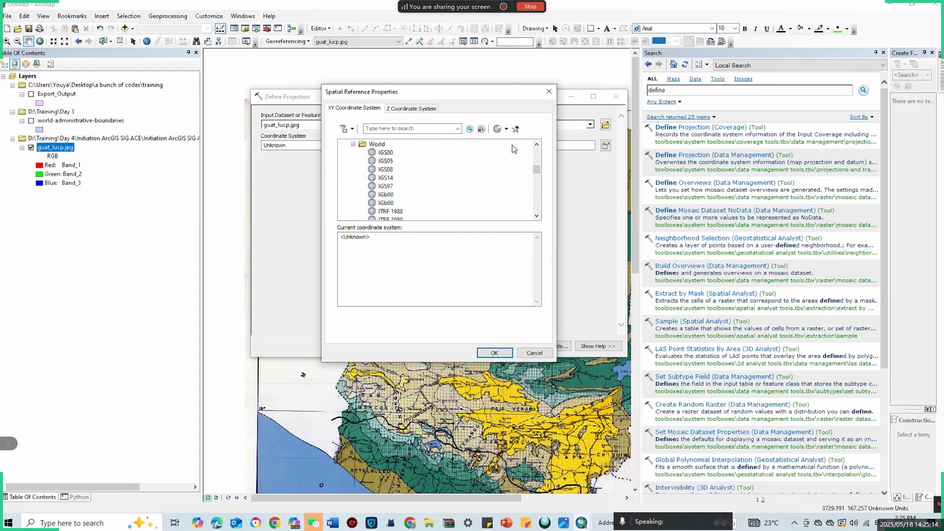
Review the regional groups of geographic coordinate systems from the beginning of the list down to World.
left_click(536, 144)
left_click(537, 143)
left_click(536, 143)
left_click(536, 143)
left_click(537, 144)
left_click(536, 144)
left_click(536, 143)
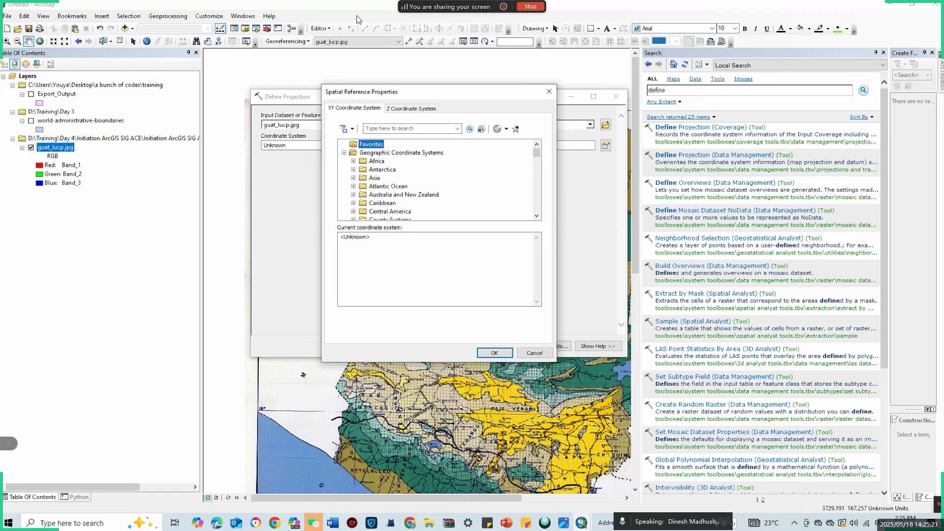
mouse_move(471, 5)
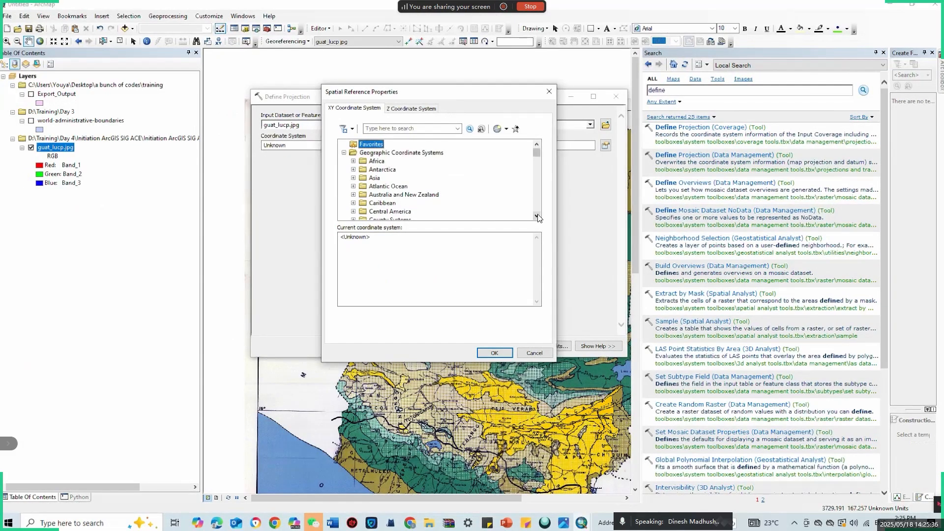
double_click(536, 217)
triple_click(537, 217)
double_click(537, 217)
double_click(537, 217)
double_click(537, 216)
double_click(537, 217)
triple_click(537, 217)
double_click(537, 217)
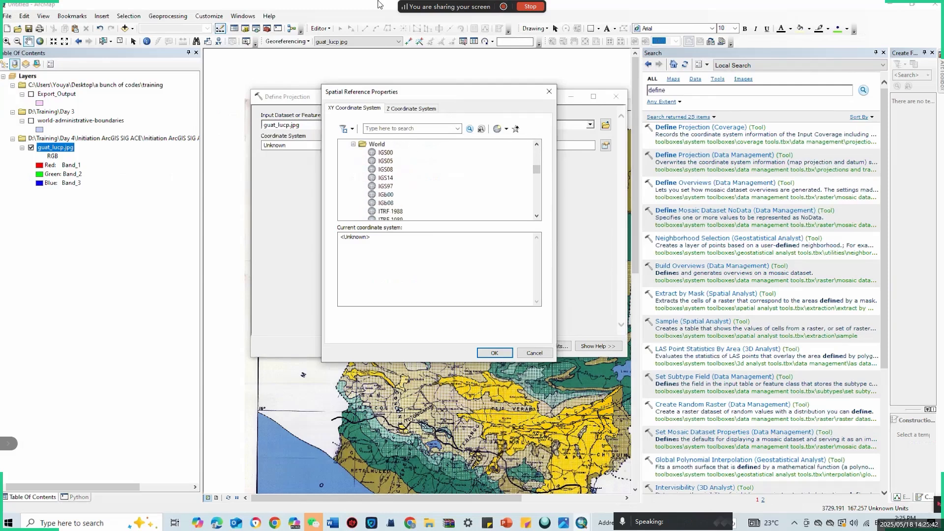
Assign the WGS 1984 geographic coordinate system to guat_lucp.jpg and run Define Projection.
mouse_move(449, 4)
left_click(537, 215)
left_click(536, 215)
left_click(536, 216)
left_click(536, 215)
left_click(536, 215)
left_click(537, 215)
left_click(536, 215)
left_click(536, 216)
left_click(537, 216)
left_click(537, 216)
left_click(537, 215)
left_click(537, 215)
left_click(537, 215)
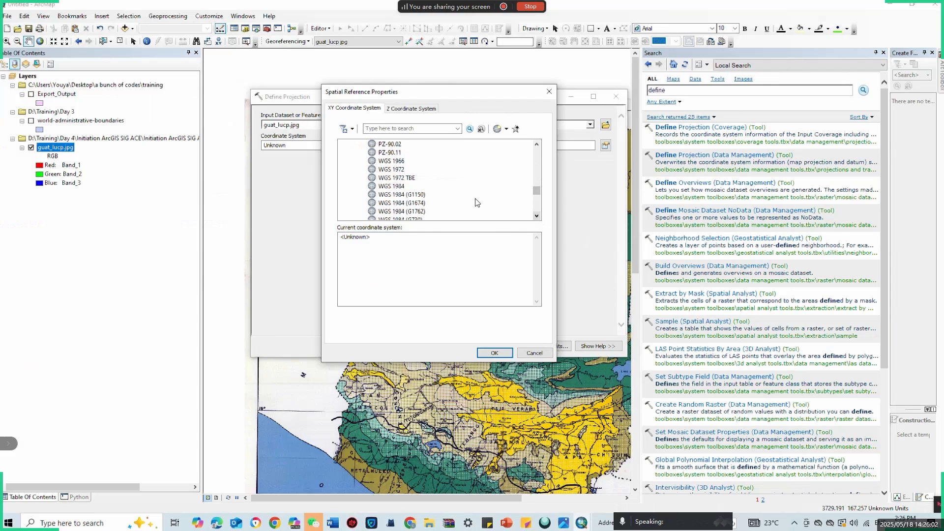
left_click(402, 186)
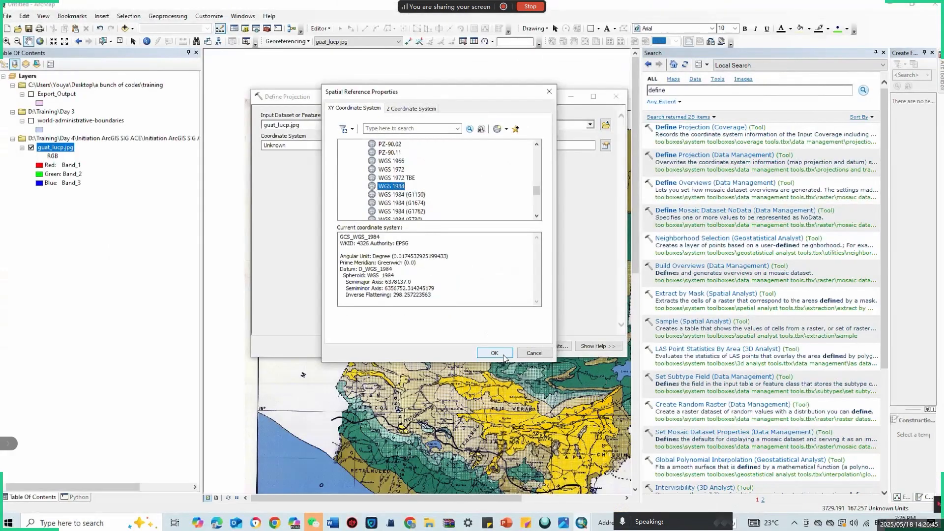
left_click(504, 357)
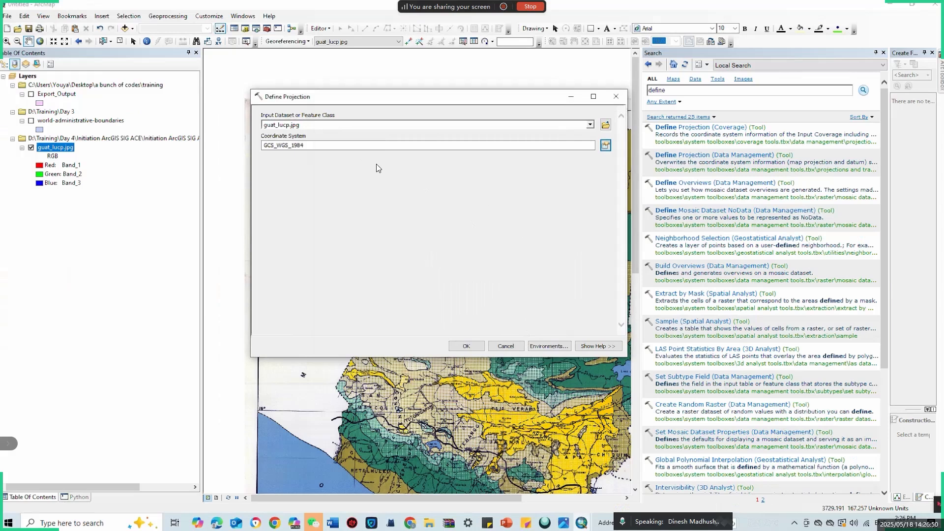
left_click(466, 346)
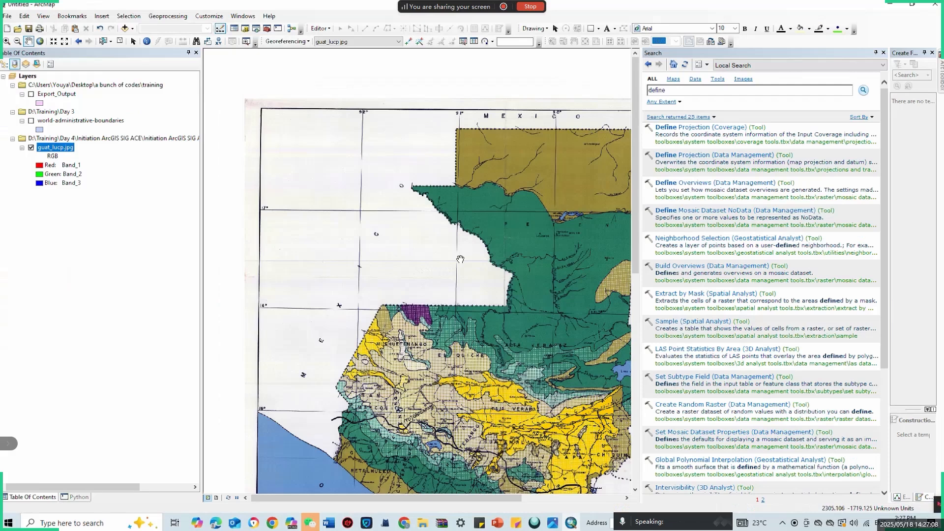
Check the XY coordinate system of guat_lucp.jpg in its source properties after the projection definition, and close the properties.
left_click_drag(460, 259, 384, 252)
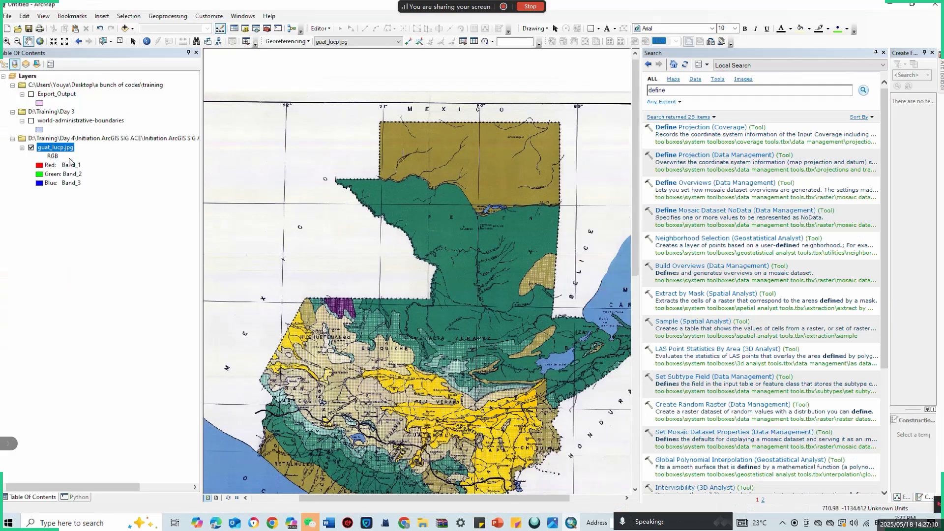
right_click(50, 150)
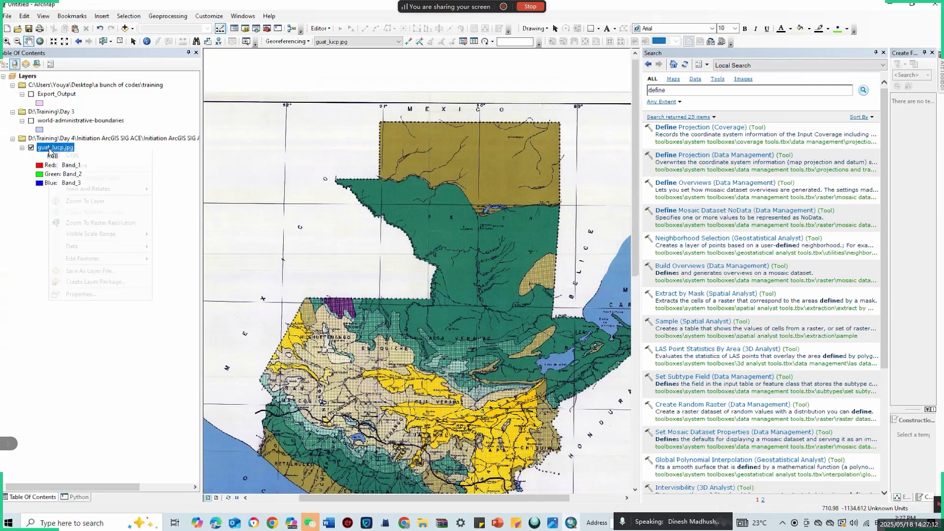
left_click(99, 294)
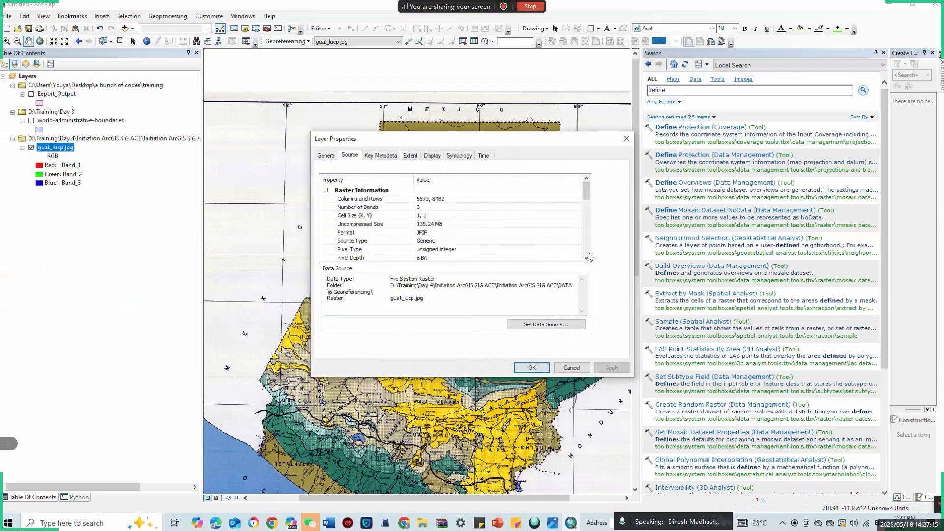
left_click_drag(587, 258, 586, 258)
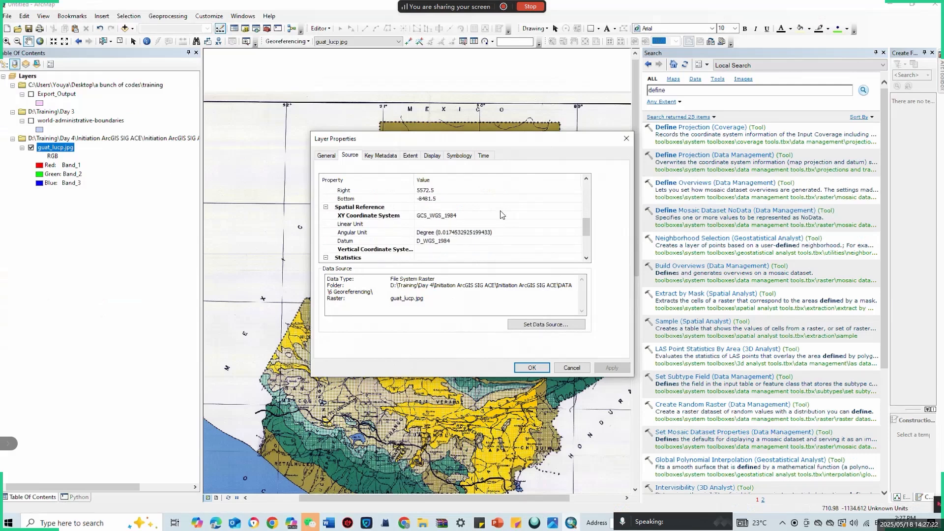
mouse_move(468, 4)
left_click(624, 137)
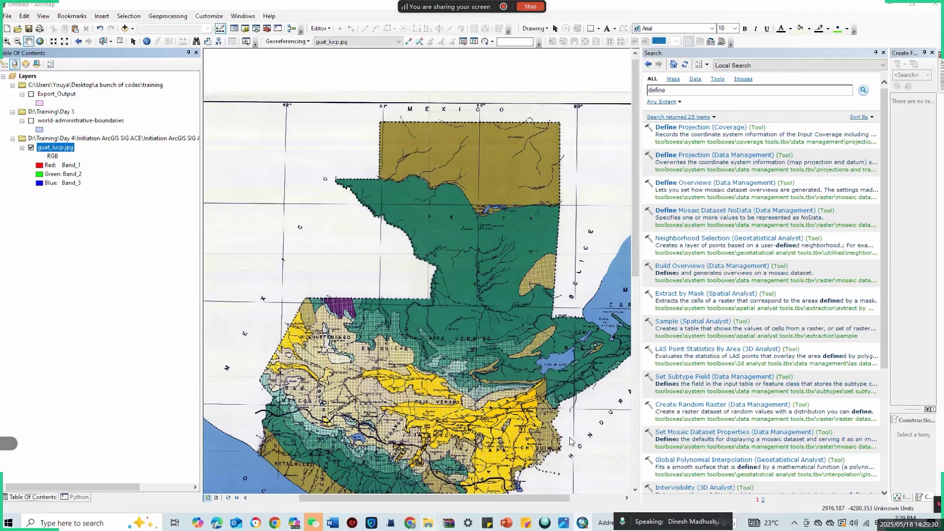
Switch to File Explorer to look at the files in the 6 Georeferencing folder, and return to ArcMap.
mouse_move(428, 525)
left_click(418, 479)
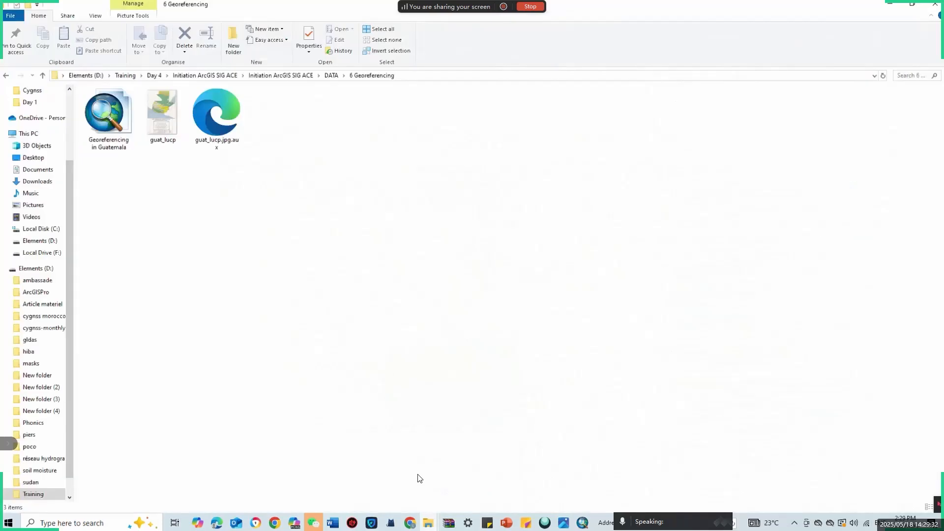
left_click(107, 93)
left_click(586, 522)
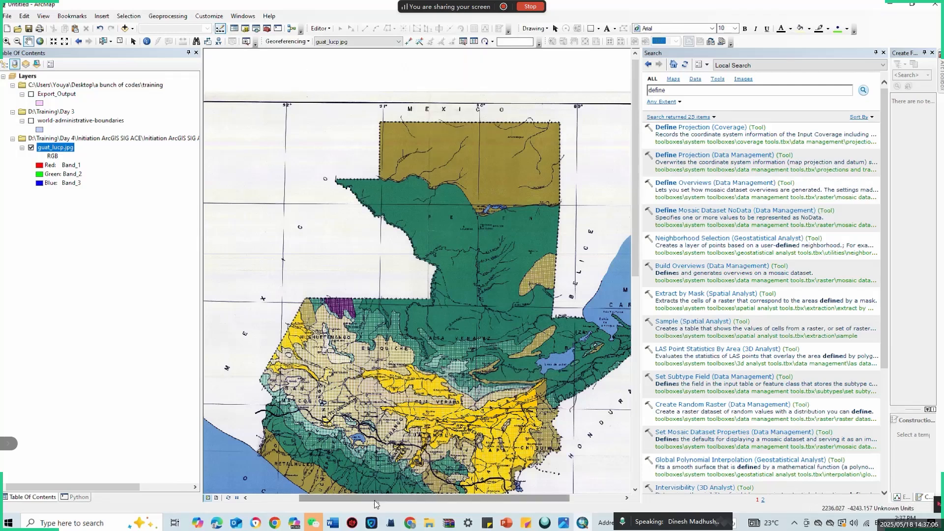
Place the first control point on guat_lucp.jpg where the 92° meridian crosses the 17° parallel, west of Guatemala.
left_click_drag(368, 499, 353, 497)
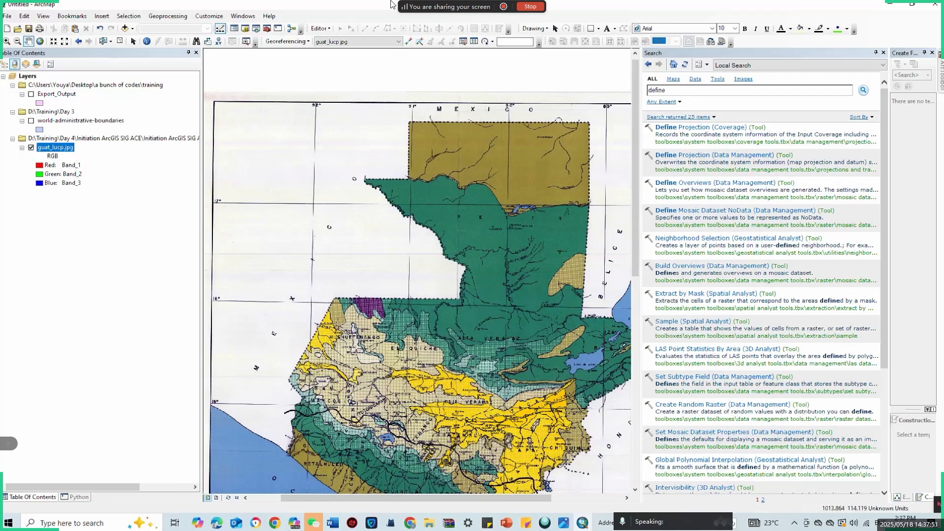
mouse_move(442, 8)
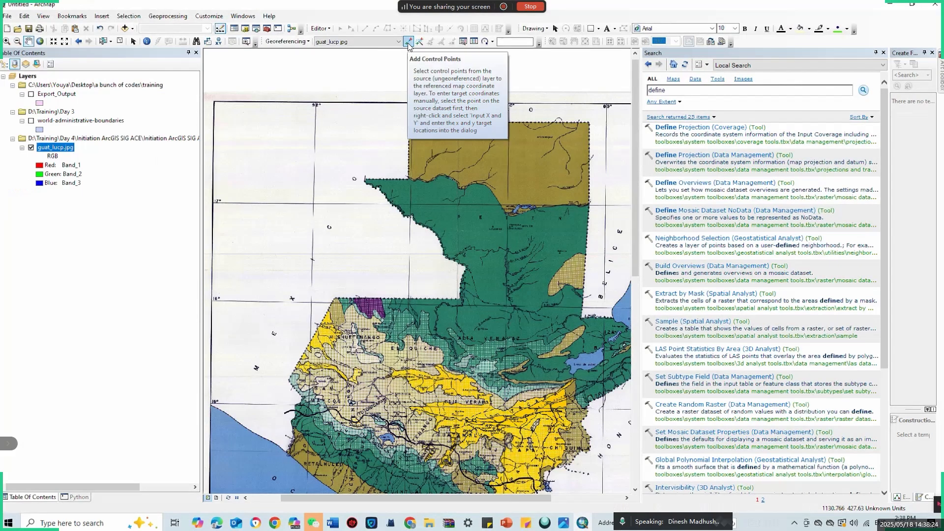
left_click(408, 42)
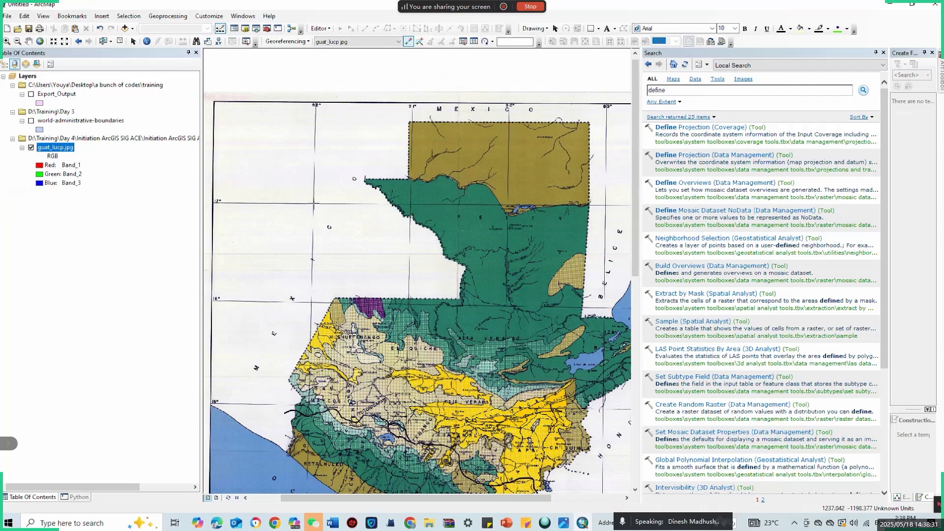
left_click(314, 202)
Enter the first control point's target coordinates as X -92 and Y 17.
right_click(314, 203)
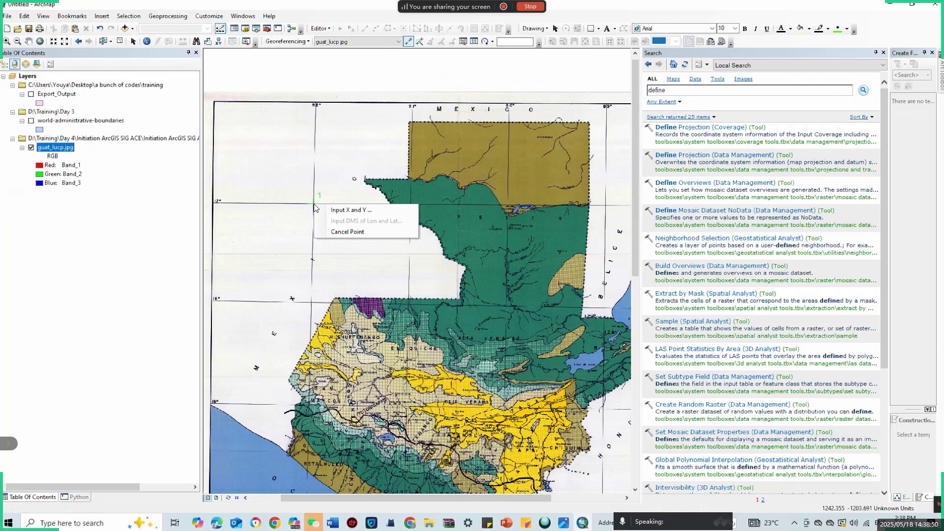
left_click(347, 211)
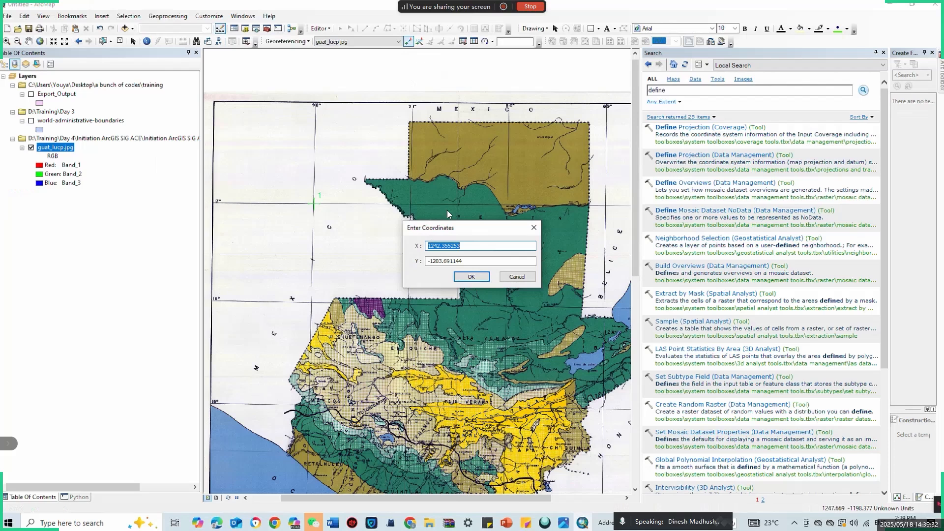
type("-9")
mouse_move(451, 4)
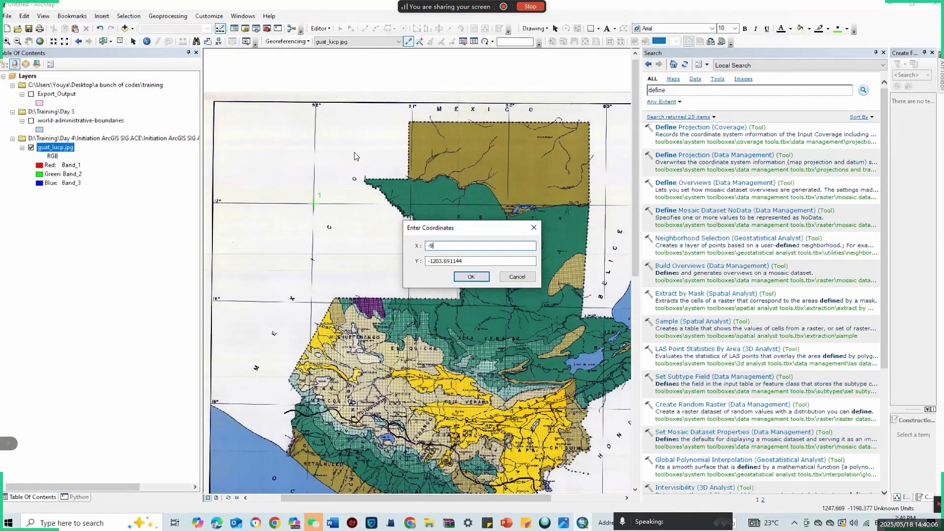
type("2")
left_click(470, 261)
key("BackSpace")
key("BackSpace")
key("BackSpace")
key("BackSpace")
key("BackSpace")
key("BackSpace")
key("BackSpace")
key("BackSpace")
key("BackSpace")
key("BackSpace")
key("BackSpace")
type("17")
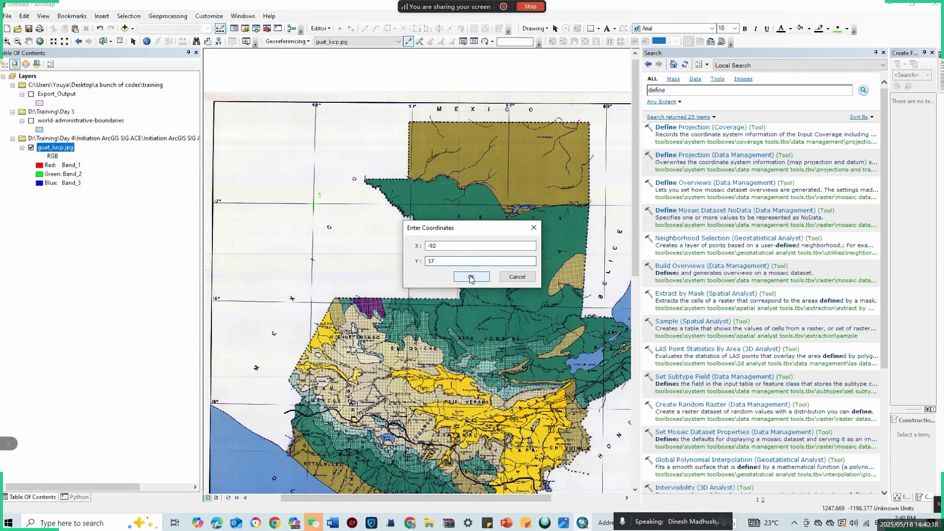
left_click(479, 278)
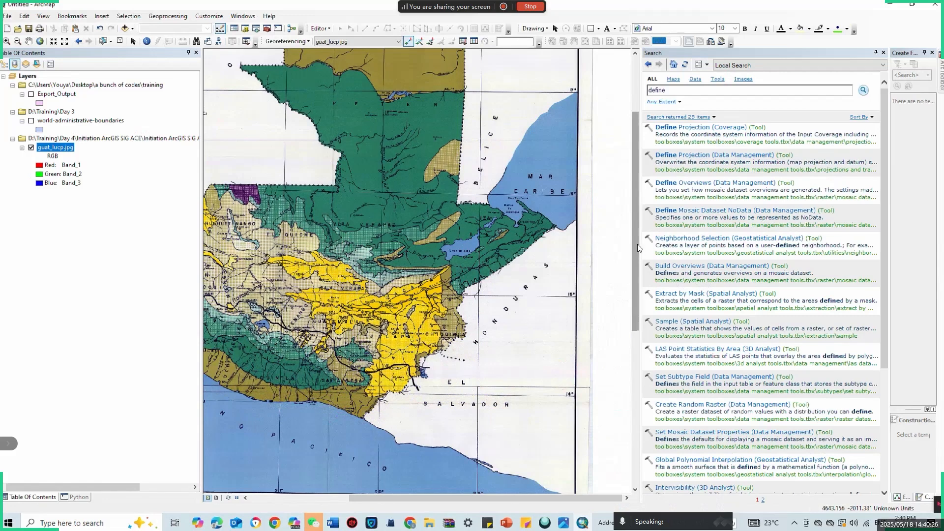
Place the second control point where the 89° meridian crosses the 17° parallel, just east of Guatemala's northern block.
left_click_drag(635, 198, 630, 167)
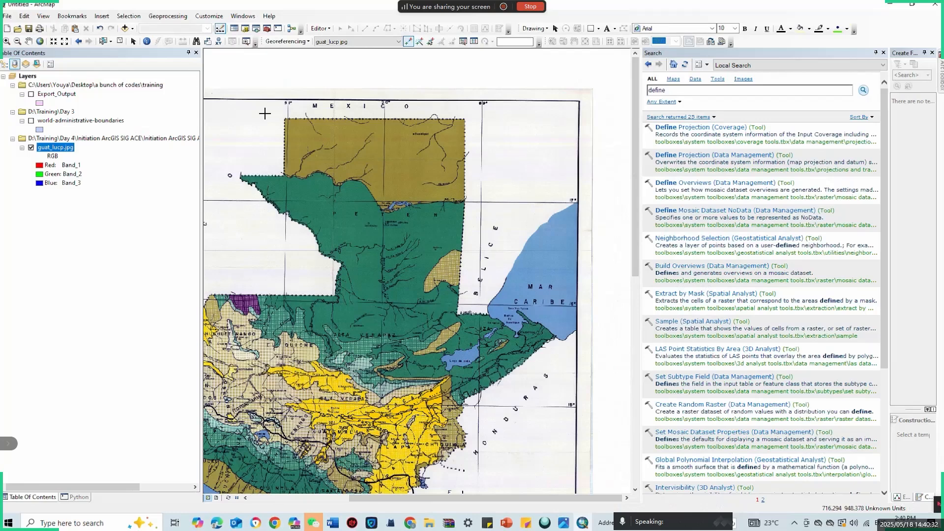
mouse_move(477, 4)
left_click(480, 201)
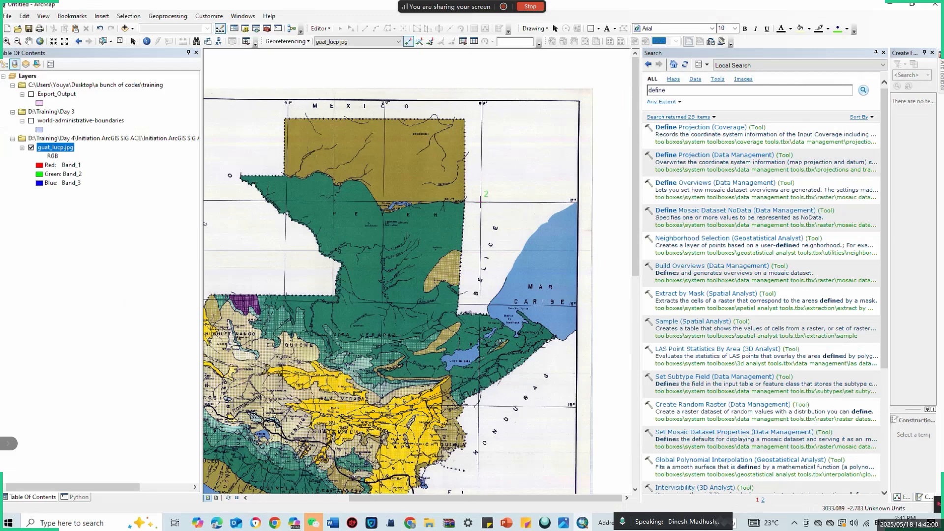
Enter the second control point's target coordinates as X -89 and Y 17.
right_click(480, 202)
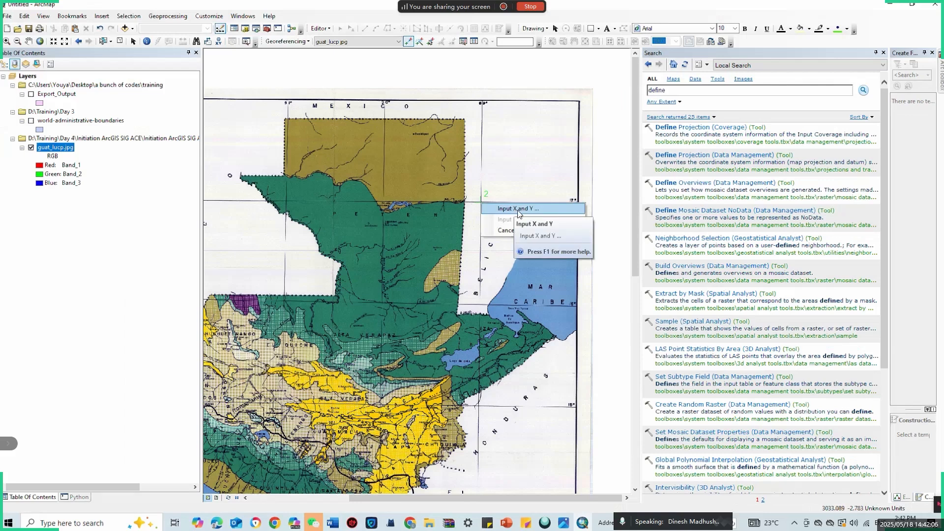
left_click(528, 211)
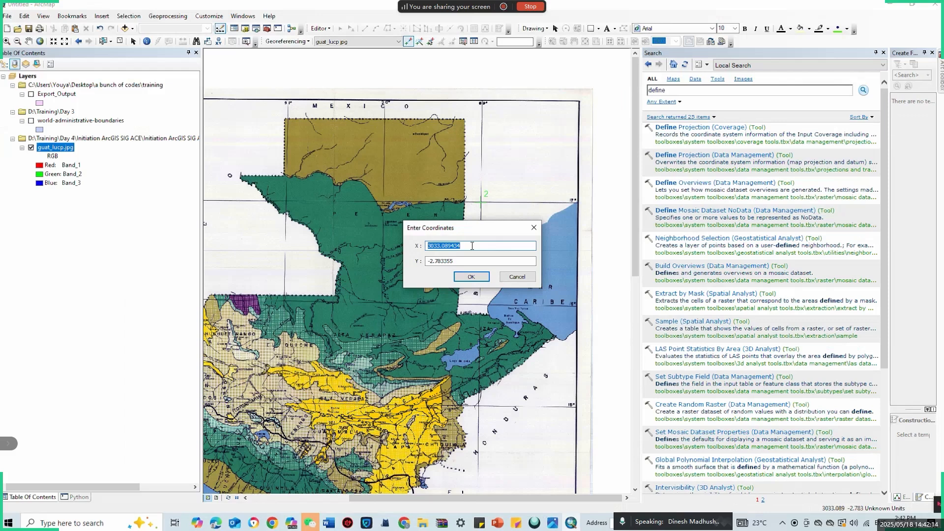
type("-89")
left_click(474, 260)
key("BackSpace")
key("BackSpace")
key("BackSpace")
key("BackSpace")
key("BackSpace")
key("BackSpace")
key("BackSpace")
key("BackSpace")
key("BackSpace")
type("17")
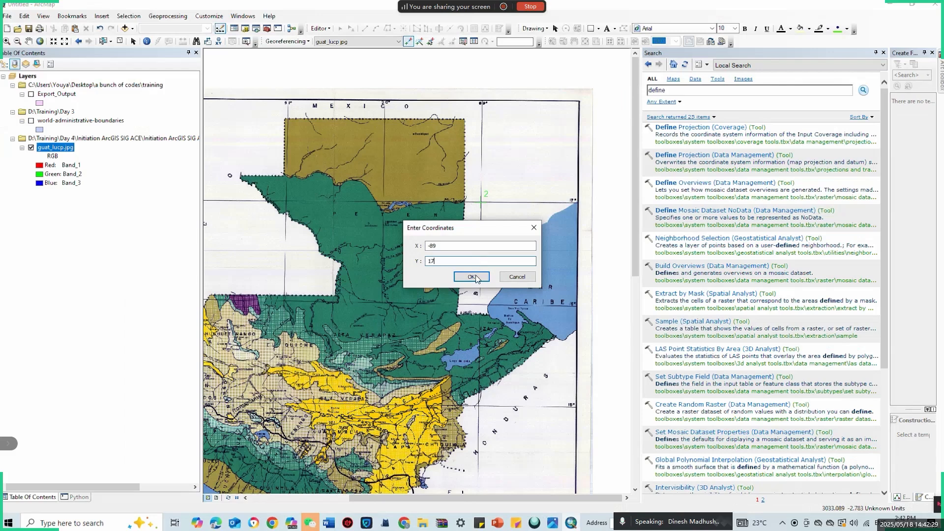
left_click(472, 277)
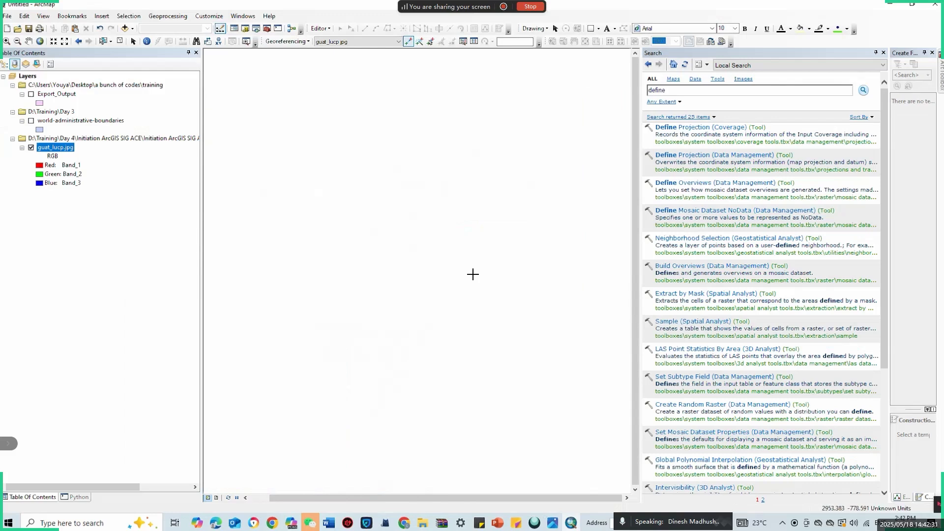
Zoom to guat_lucp.jpg and toggle the Export_Output layer on and off to compare its outline with the scanned map.
right_click(63, 151)
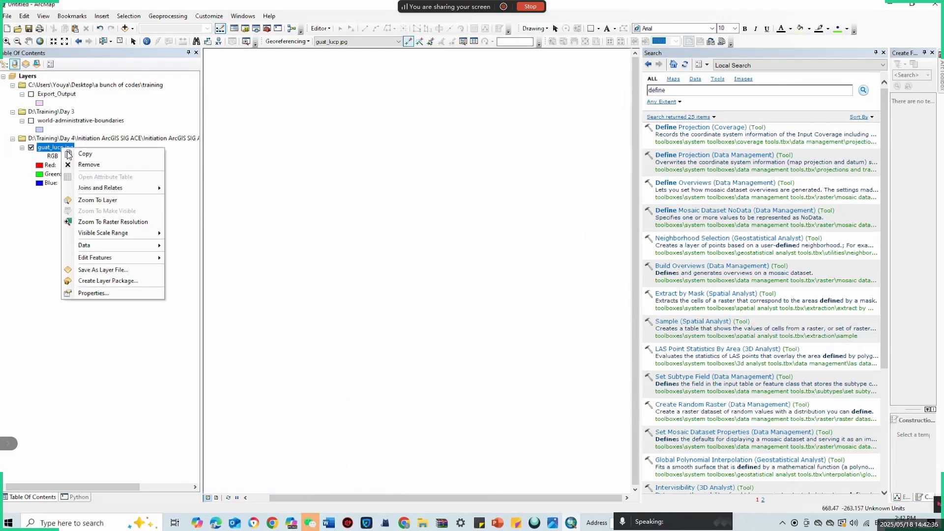
left_click(95, 200)
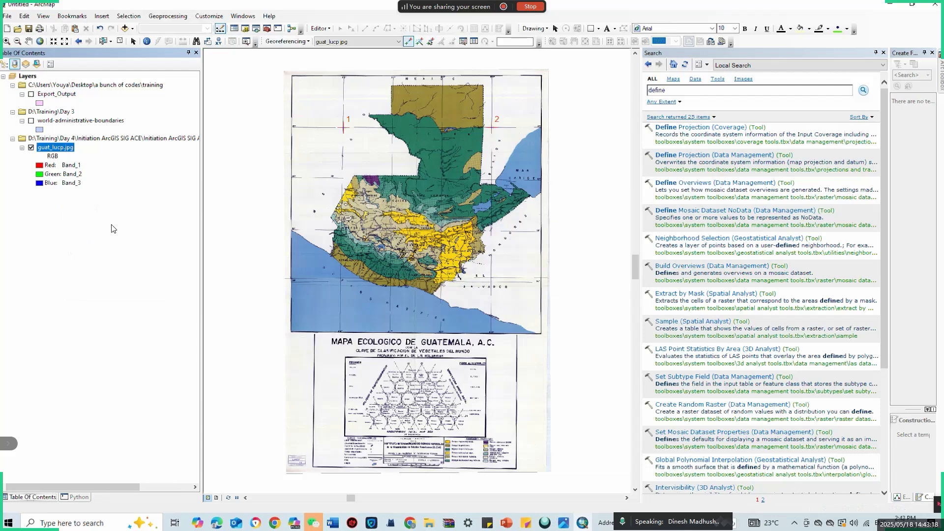
left_click(32, 94)
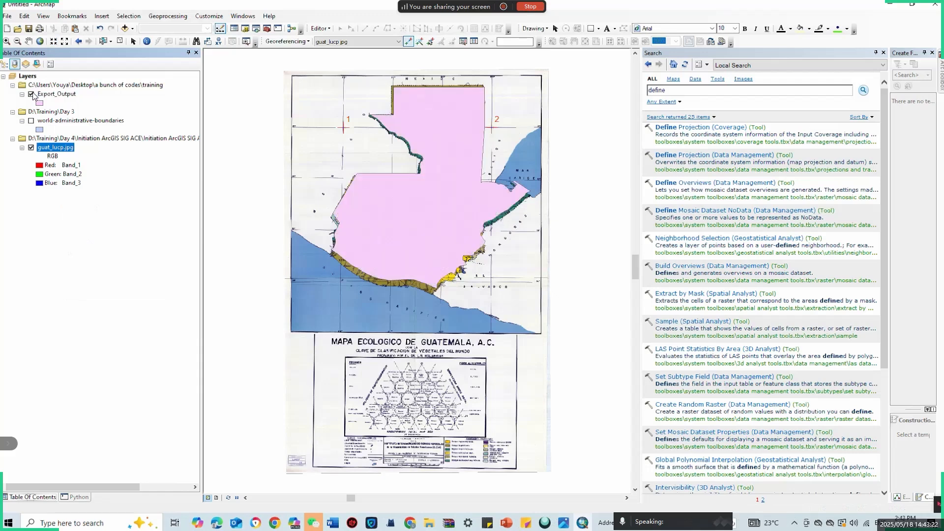
left_click(32, 94)
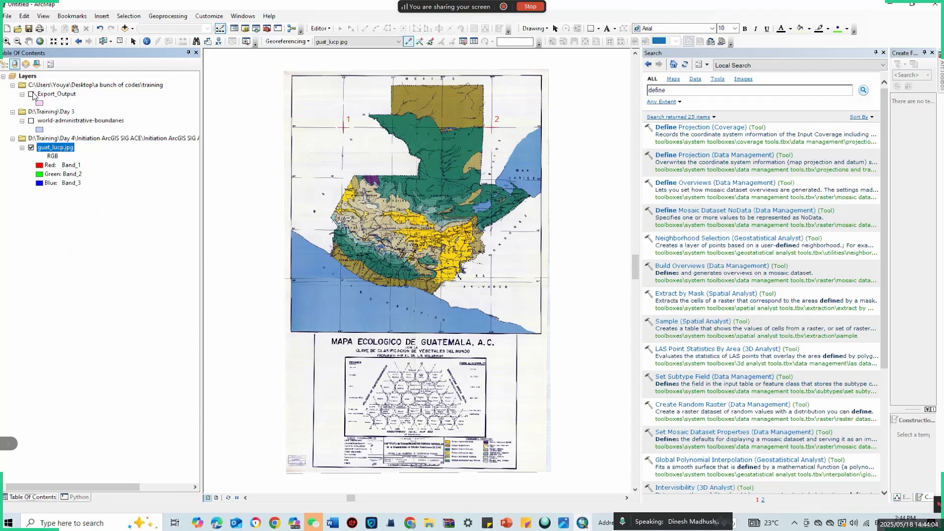
left_click(31, 94)
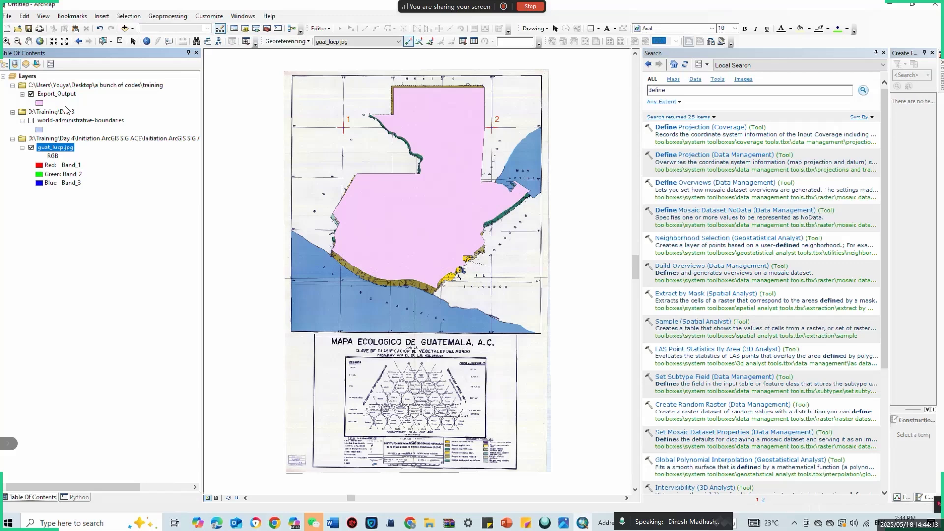
left_click(33, 96)
left_click(32, 95)
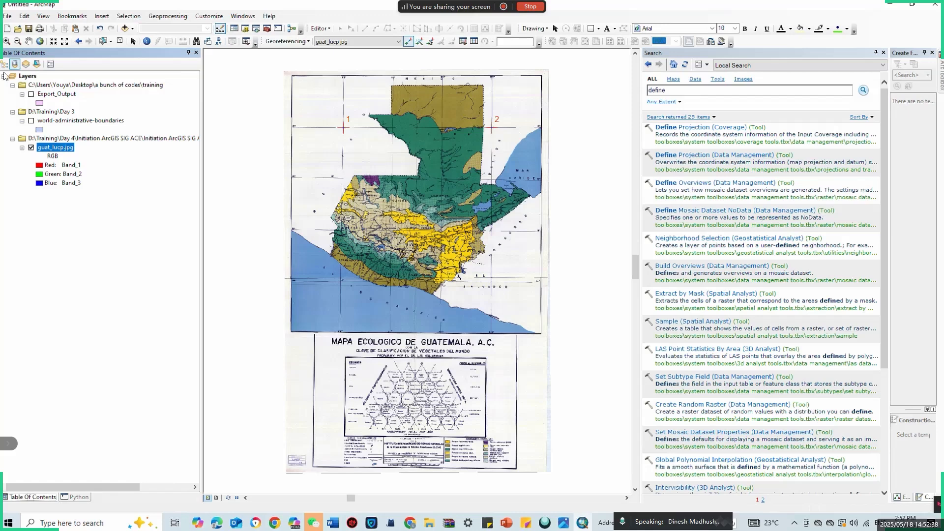
left_click(29, 94, "ctrl")
left_click(30, 94)
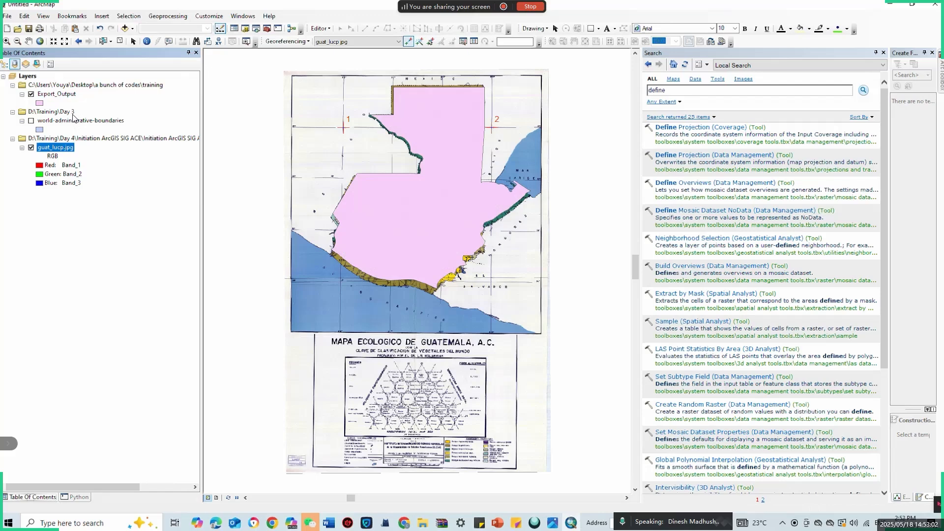
left_click(31, 94)
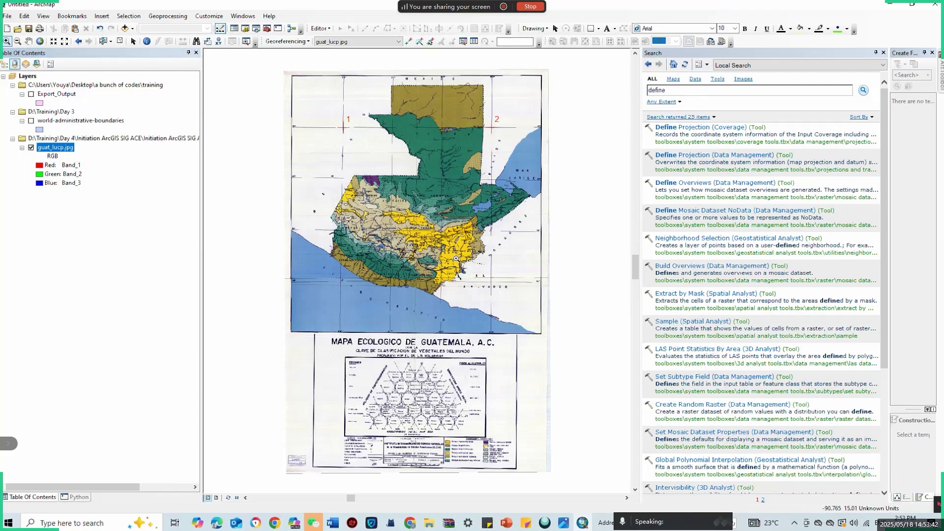
Place the third control point where the 89° meridian crosses the 14° parallel, near the El Salvador label.
scroll(515, 307, "up", 1)
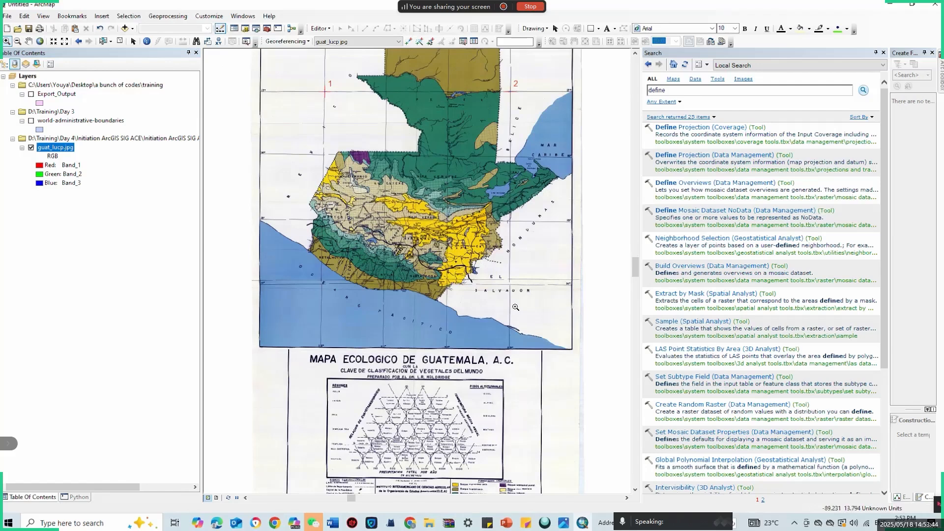
scroll(512, 280, "up", 1)
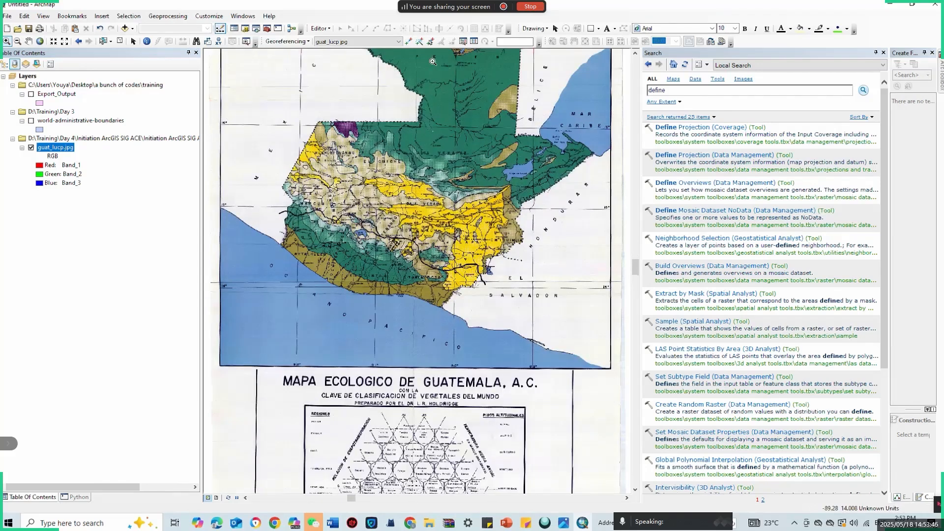
scroll(433, 62, "up", 1)
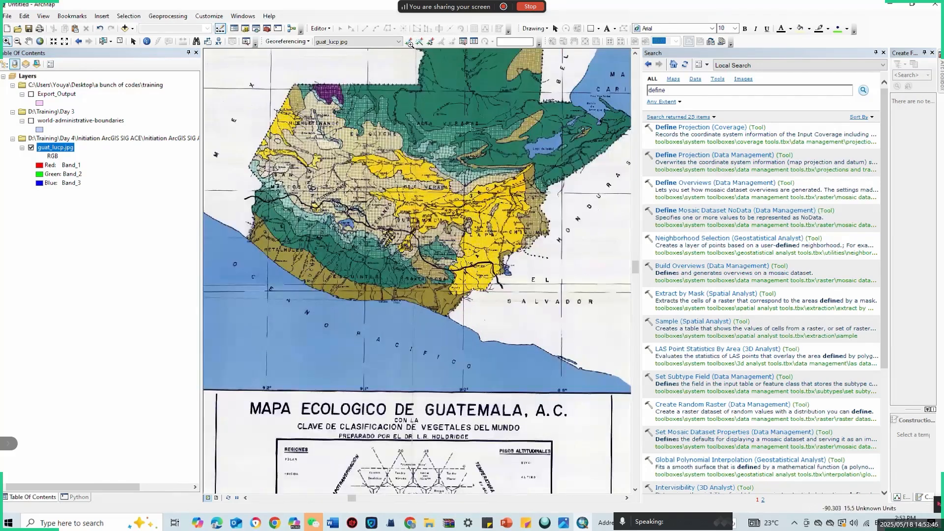
left_click(636, 490)
left_click(635, 490)
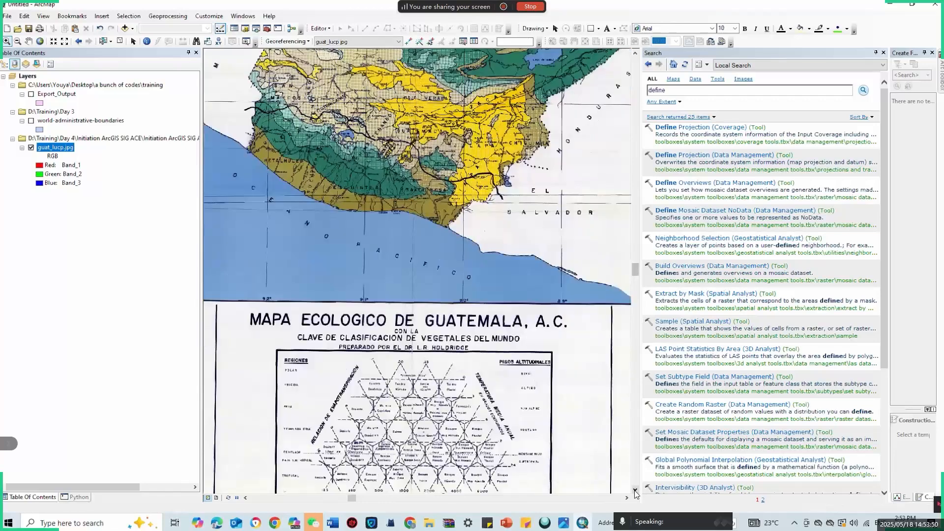
left_click(627, 498)
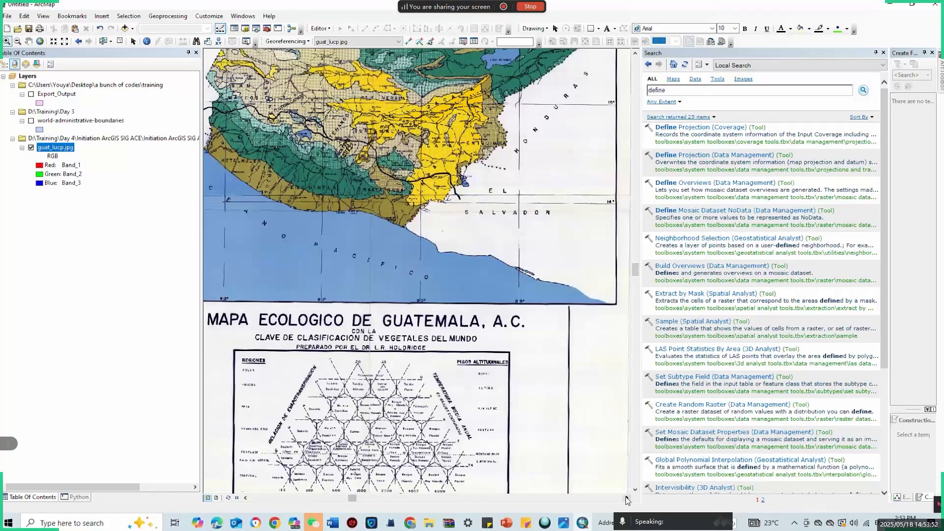
left_click(627, 498)
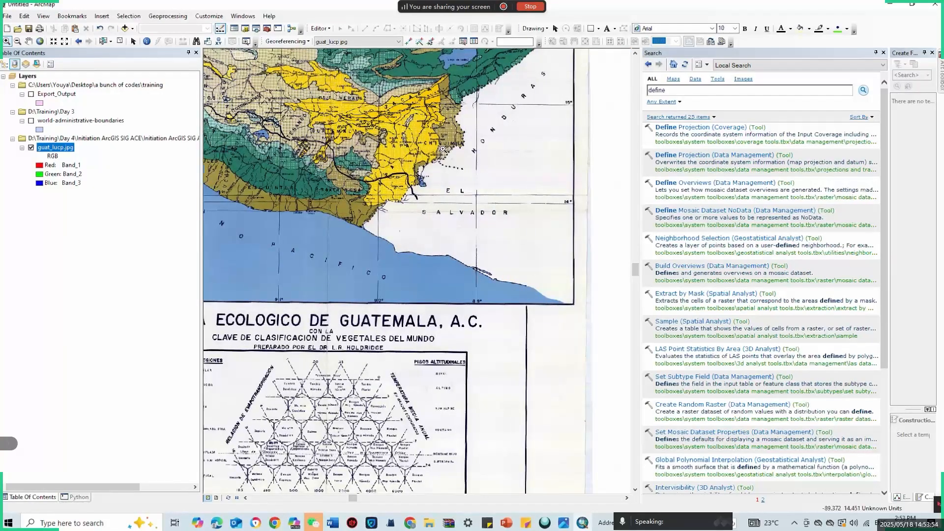
left_click(409, 41)
left_click(476, 202)
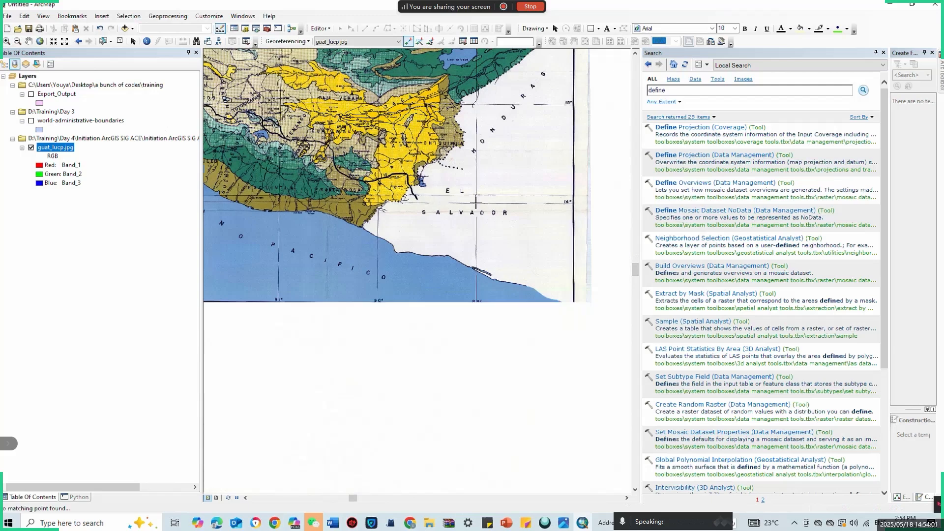
Enter the third control point's target coordinates as X -89 and Y 14.
right_click(475, 202)
left_click(501, 213)
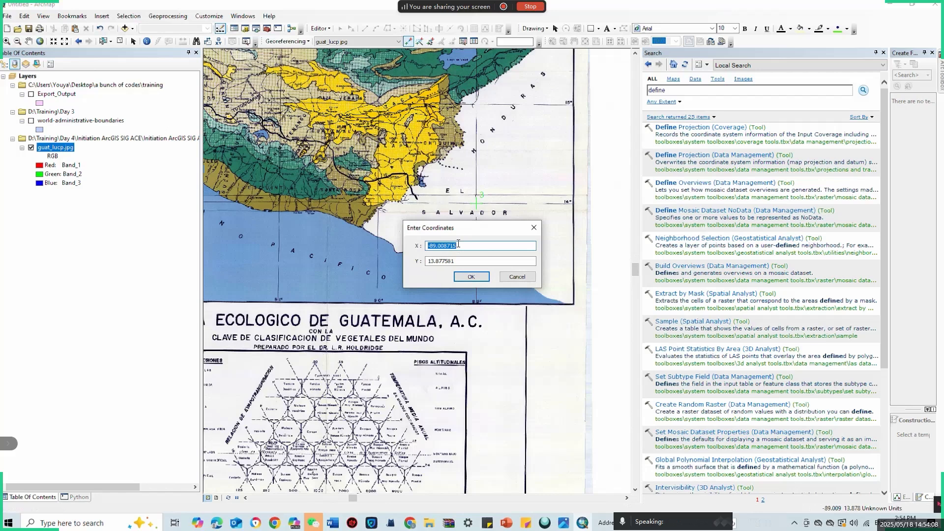
type("-89")
left_click(468, 260)
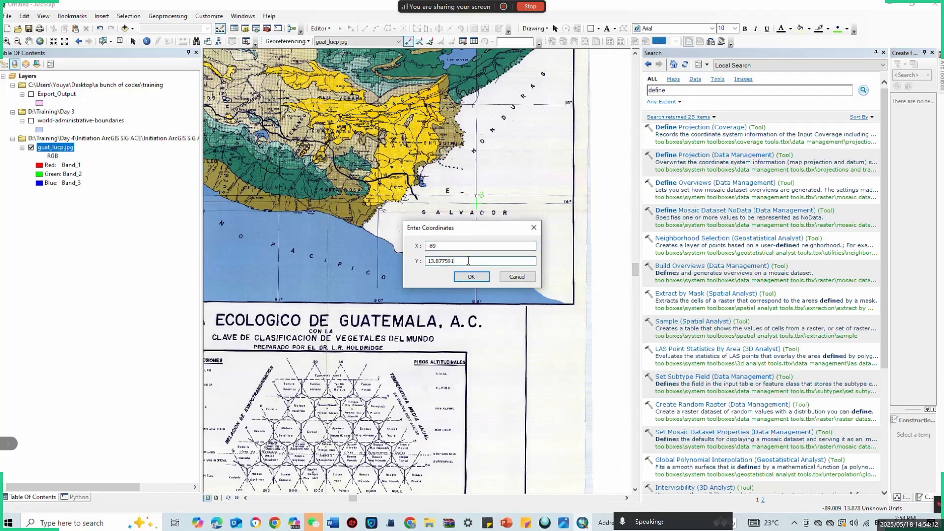
key("BackSpace")
key("BackSpace")
key("BackSpace")
key("BackSpace")
key("BackSpace")
key("BackSpace")
key("BackSpace")
key("BackSpace")
left_click(471, 276)
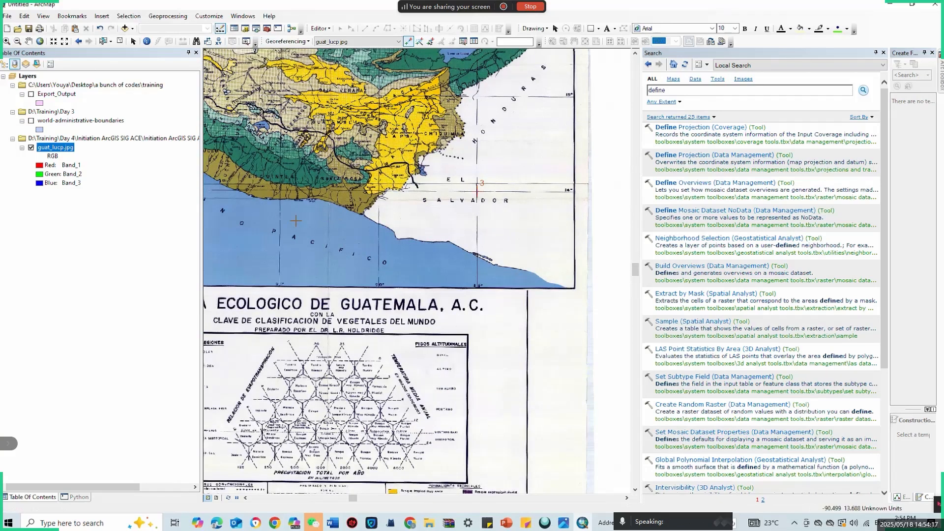
Zoom to the full extent of the guat_lucp.jpg layer.
left_click_drag(353, 498, 301, 498)
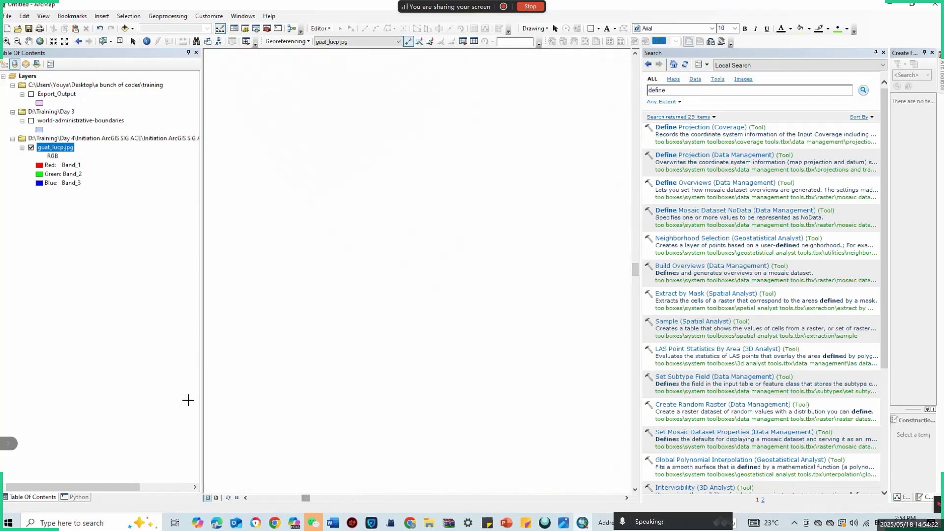
right_click(66, 147)
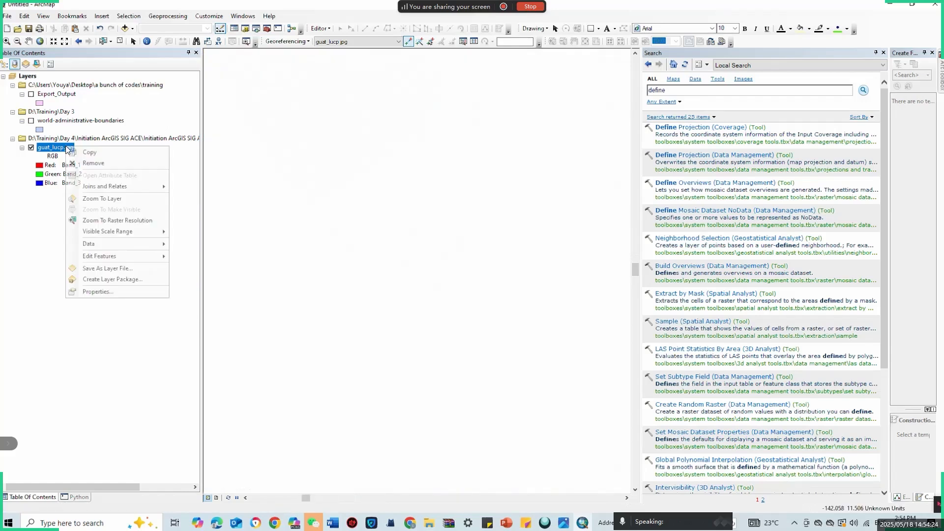
left_click(100, 198)
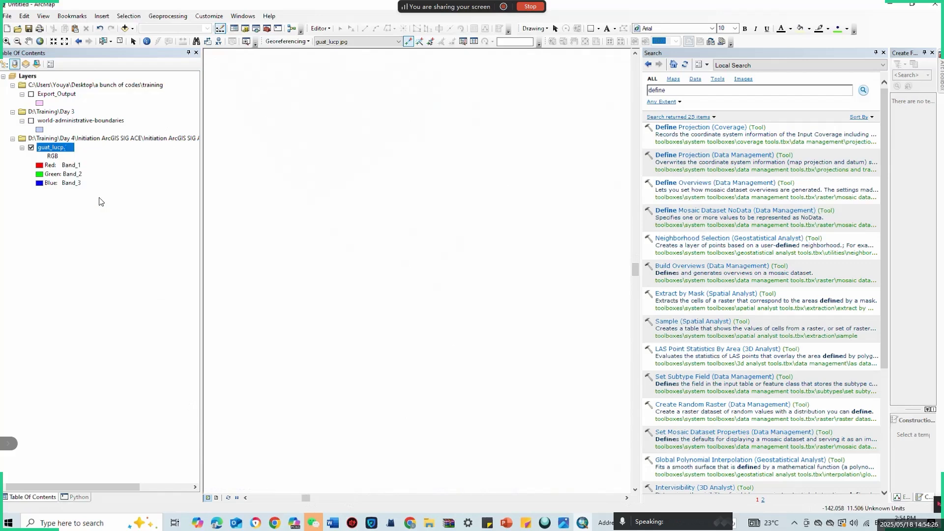
Place the fourth control point where the 92° meridian crosses the 14° parallel, in the Pacific Ocean area of the scanned map.
left_click(7, 42)
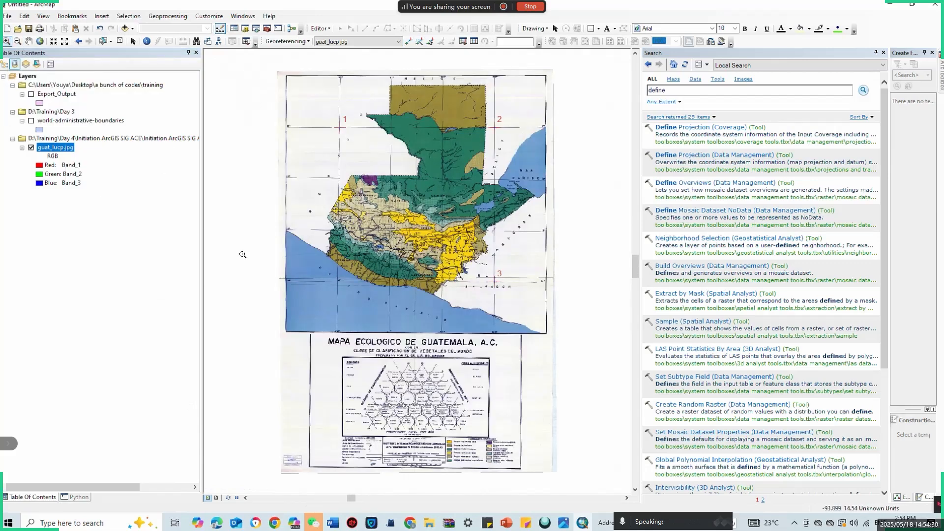
scroll(243, 254, "up", 1)
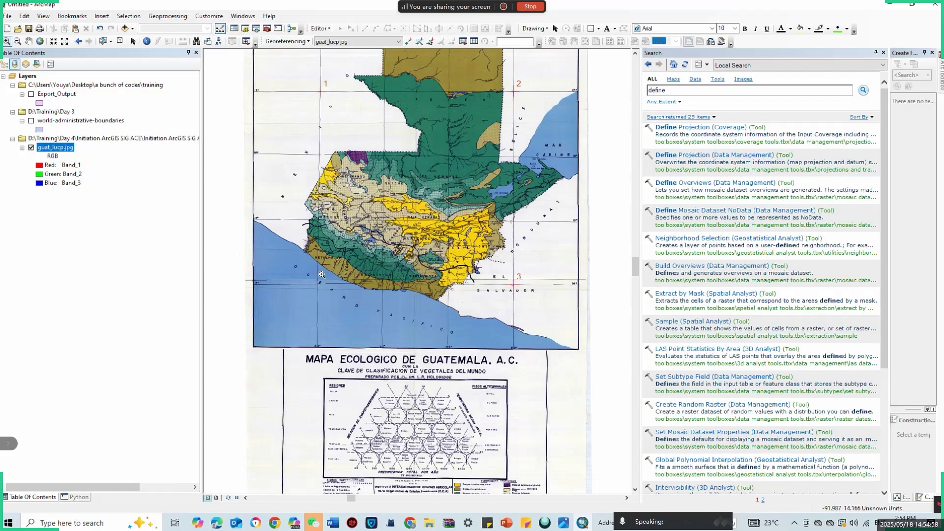
scroll(321, 275, "up", 1)
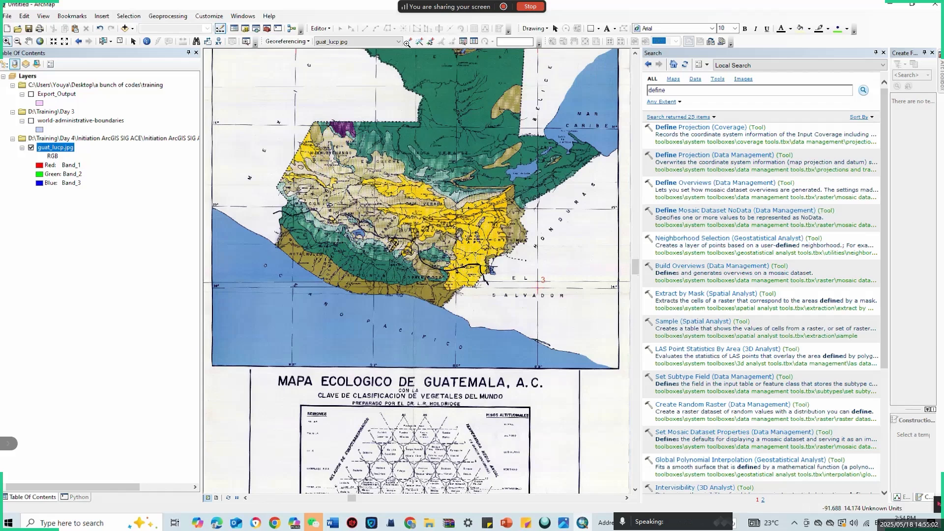
scroll(409, 42, "up", 2)
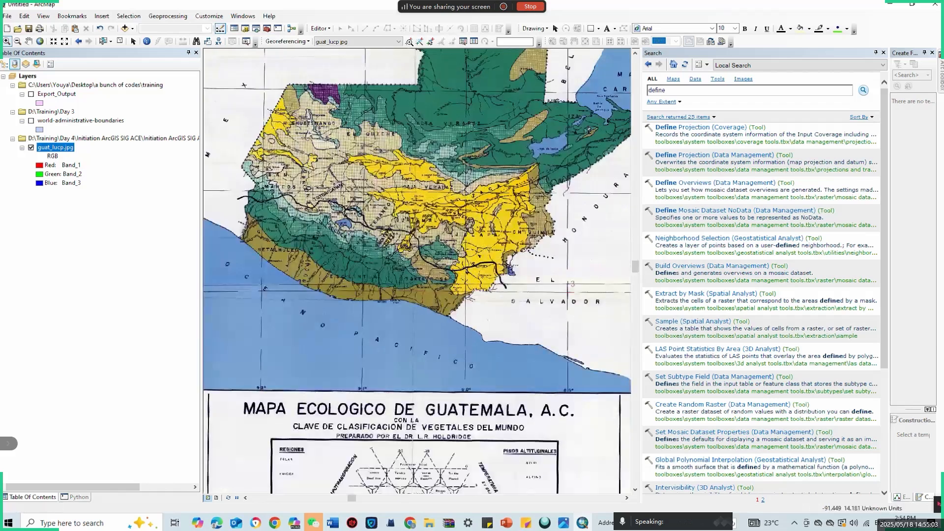
scroll(408, 43, "up", 1)
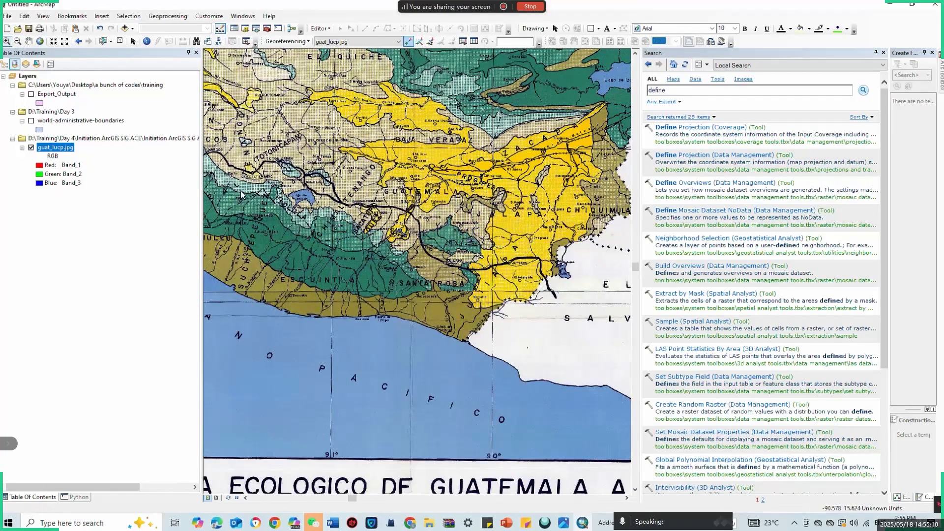
left_click(17, 41)
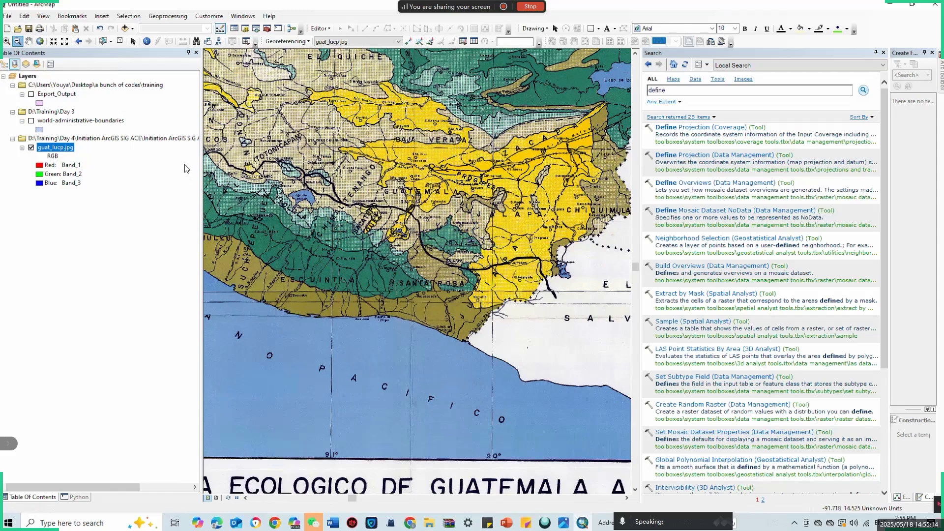
left_click(238, 202)
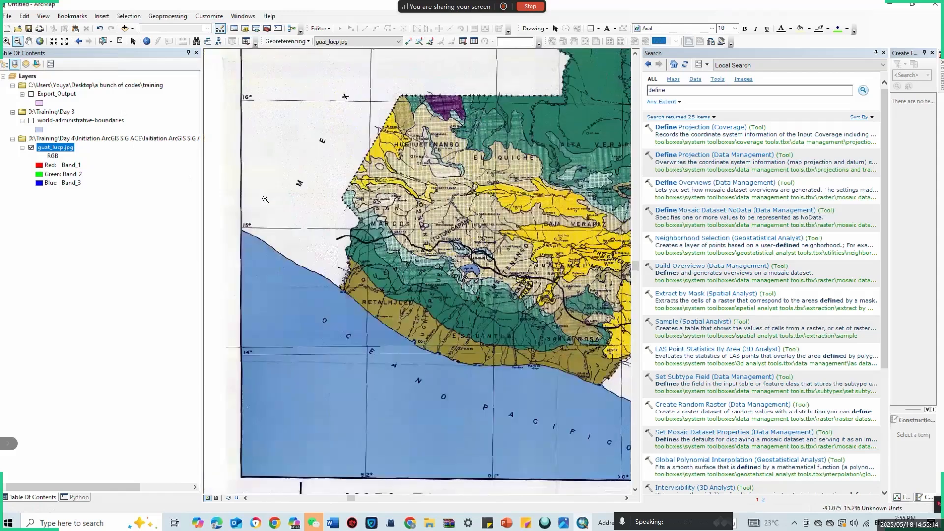
left_click(409, 43)
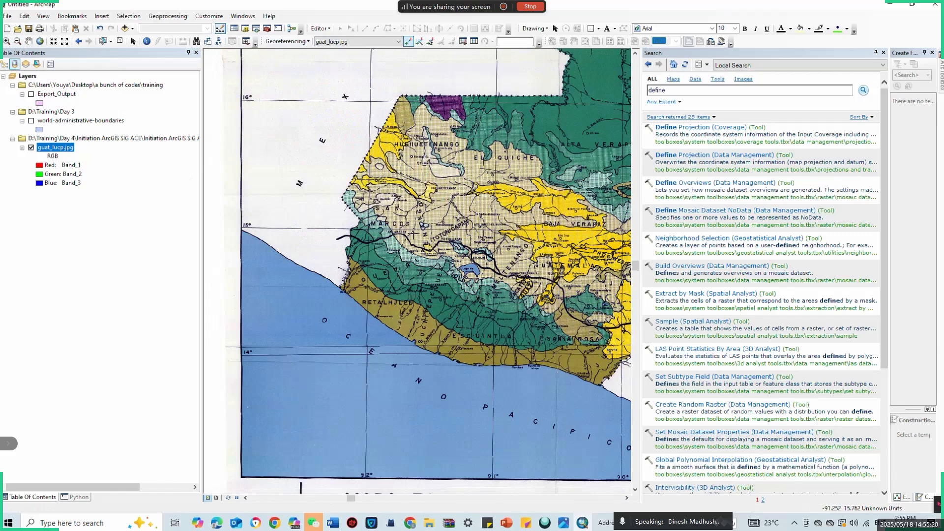
left_click(371, 348)
Enter the fourth control point's target coordinates as X -92 and Y 14.
right_click(367, 355)
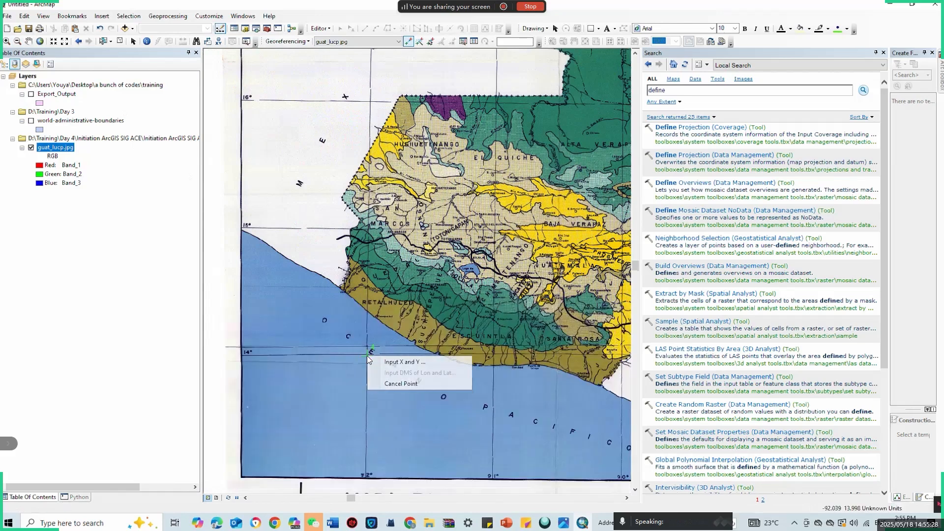
left_click(400, 363)
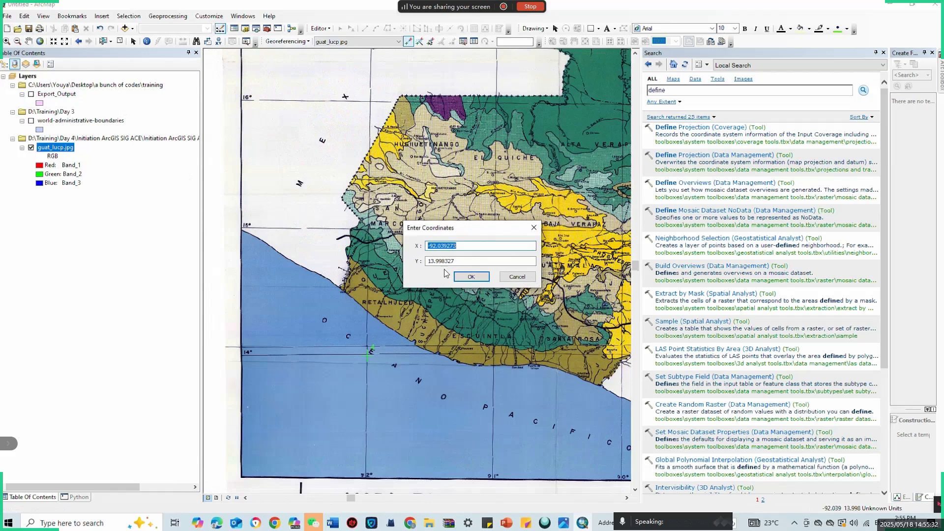
type("-92")
left_click(480, 261)
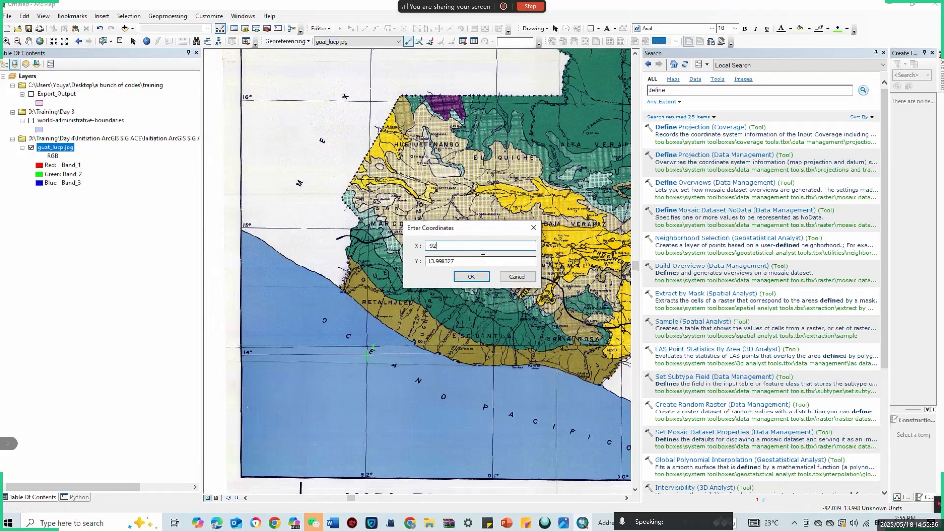
key("BackSpace")
key("BackSpace")
key("BackSpace")
key("BackSpace")
key("BackSpace")
key("BackSpace")
key("BackSpace")
key("BackSpace")
left_click(471, 276)
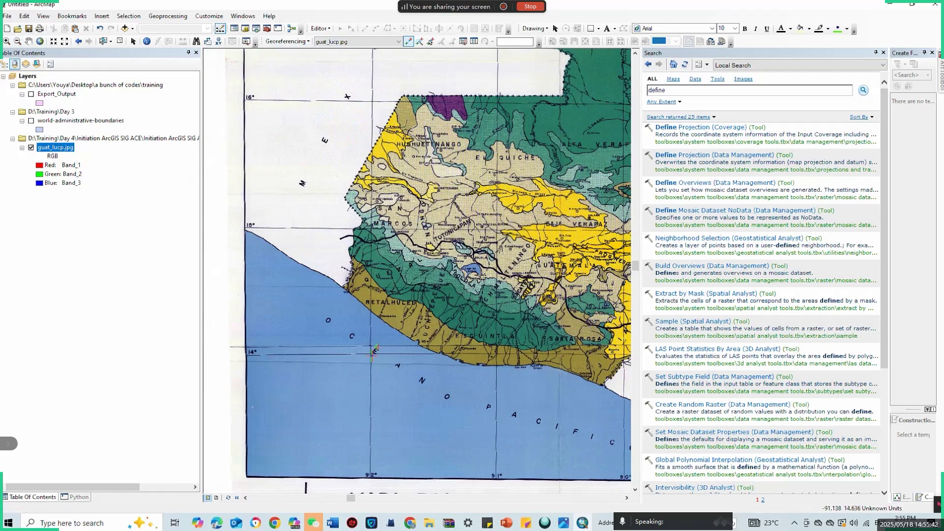
Toggle the Export_Output layer on and off to compare its outline with the adjusted scanned map.
left_click(30, 94)
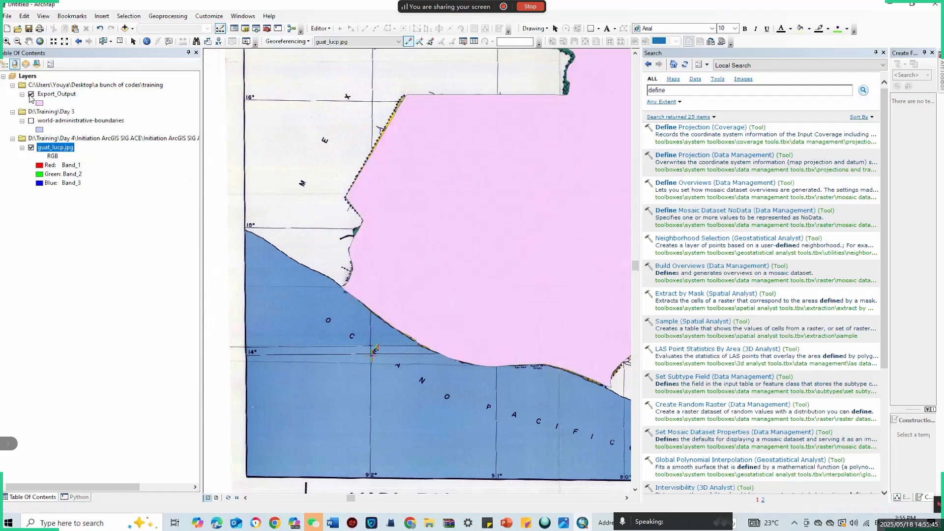
left_click(31, 94)
left_click(31, 94)
left_click(31, 94)
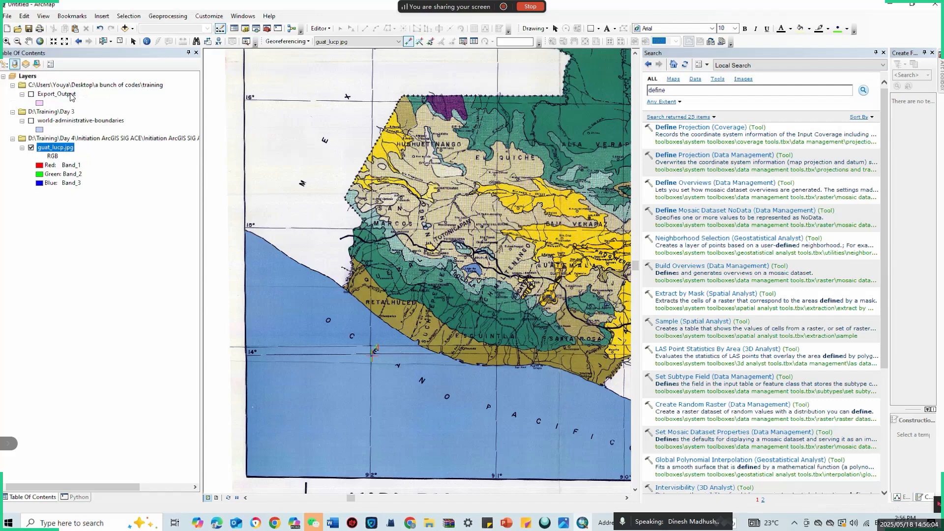
Rectify the georeferenced raster and save it as guat_lucp1.tif in TIFF format in D:\Training\Day 3, with nearest neighbor resampling.
left_click(299, 42)
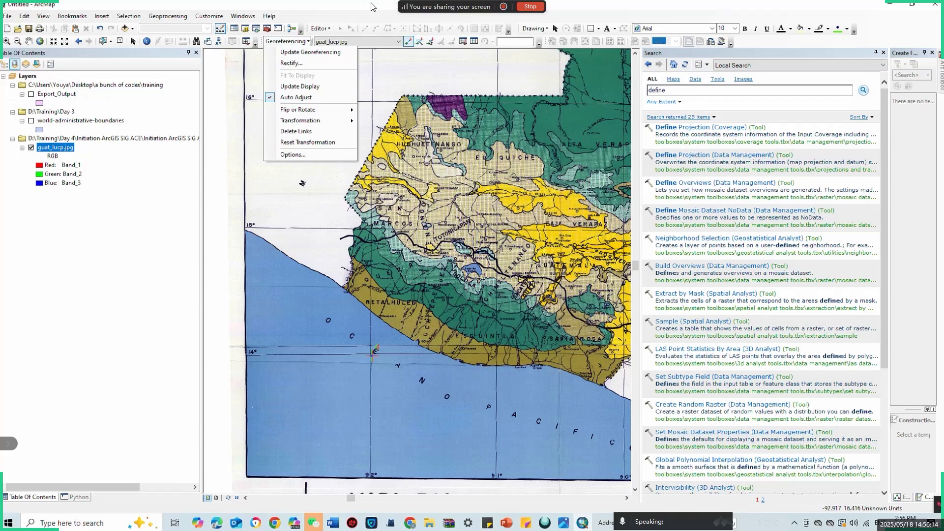
mouse_move(455, 5)
left_click(303, 64)
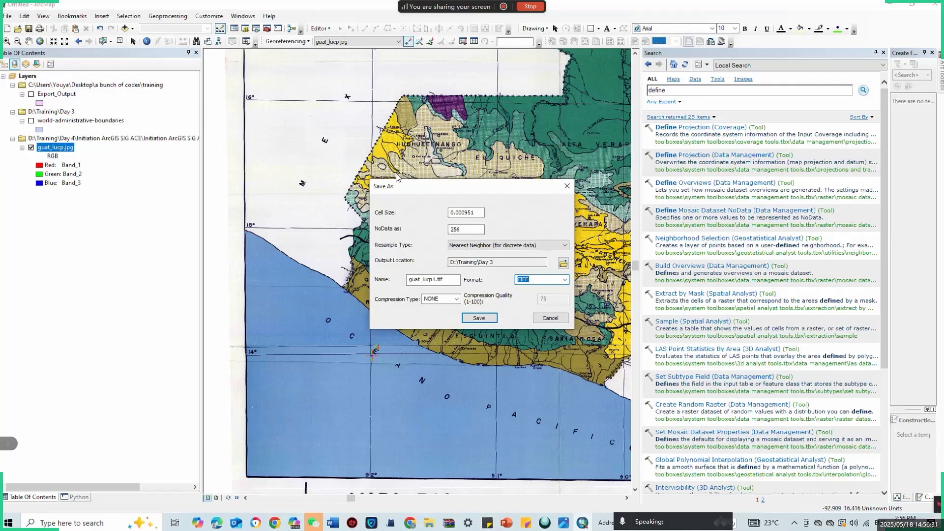
mouse_move(420, 4)
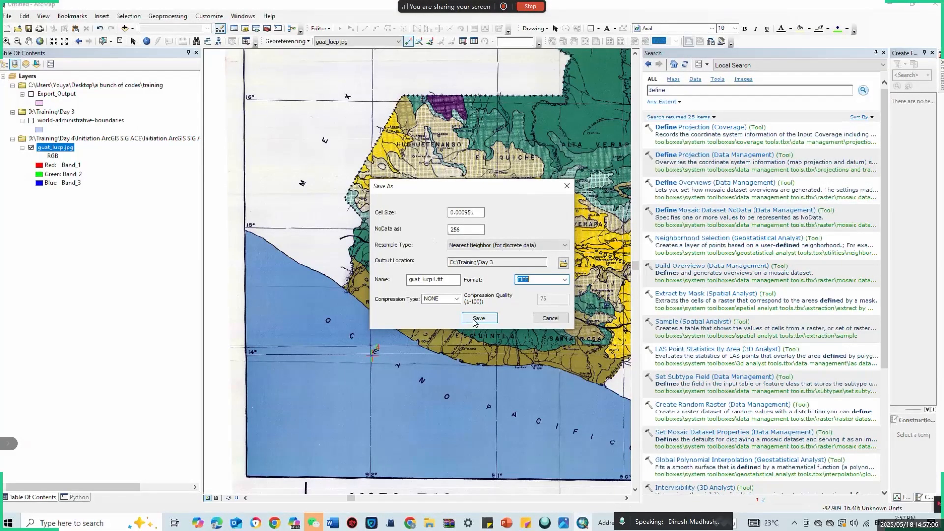
left_click(475, 315)
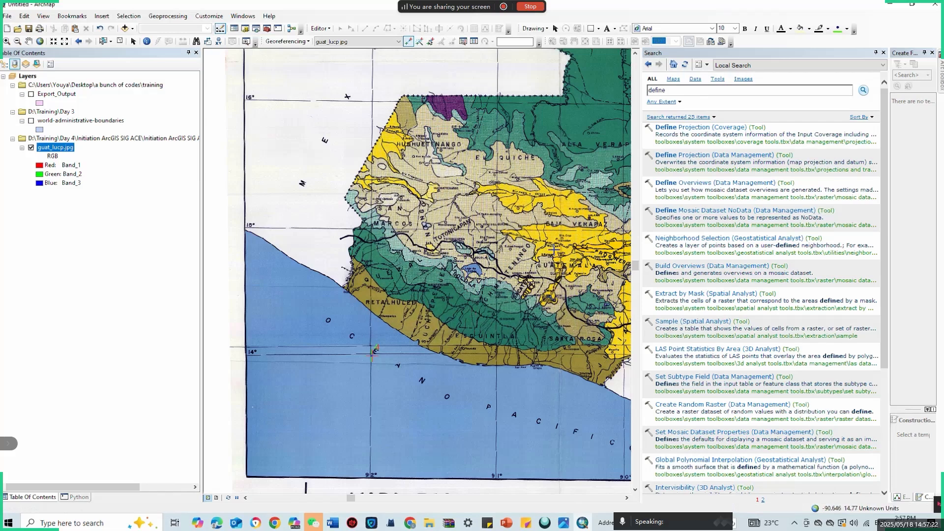
Add the rectified raster guat_lucp1.tif from the Training\Day 3 folder to the map, accepting its missing spatial reference.
left_click(41, 44)
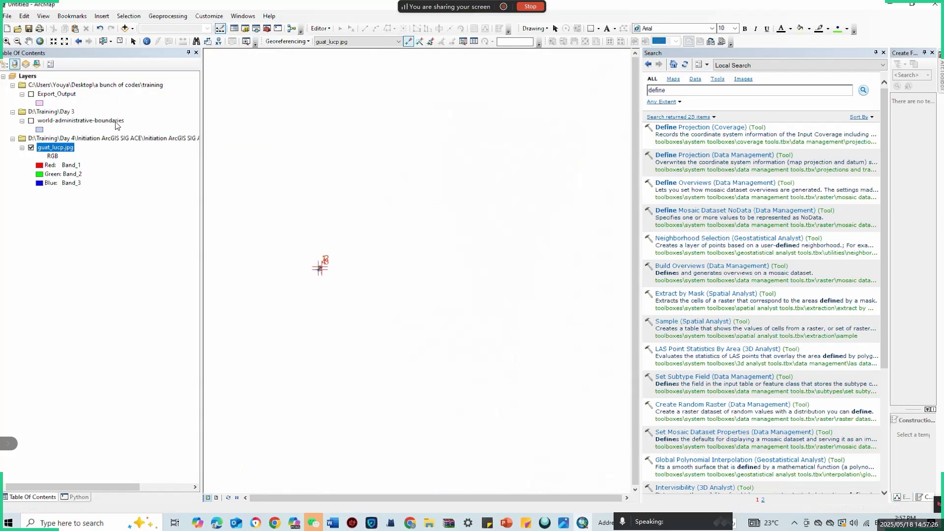
right_click(55, 149)
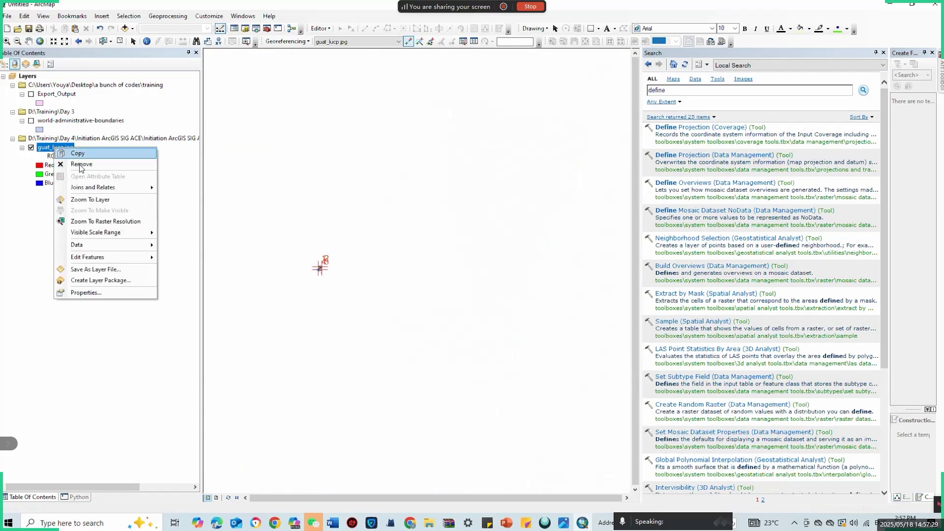
left_click(90, 200)
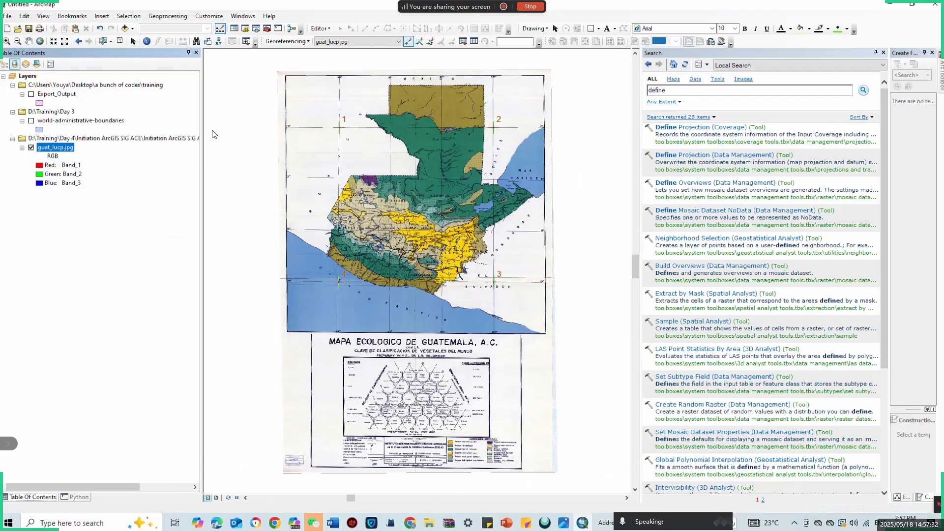
left_click(125, 28)
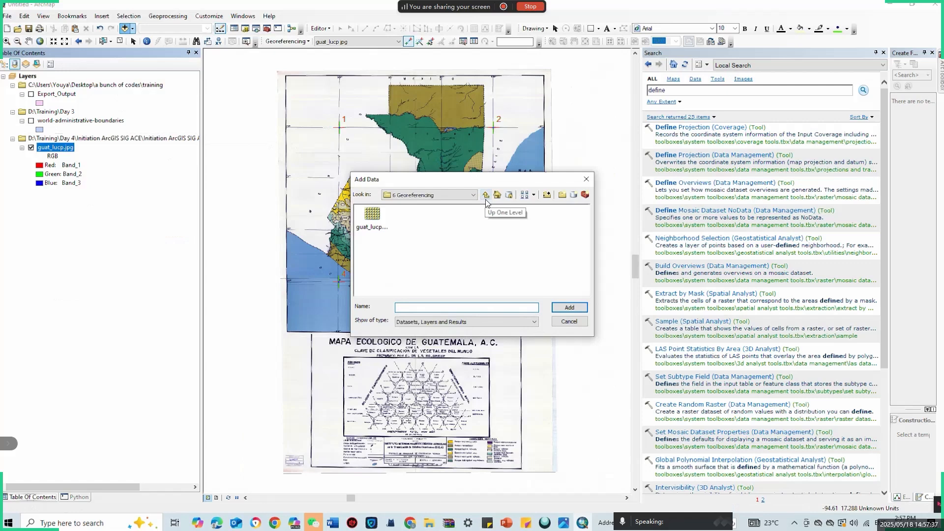
left_click(485, 196)
left_click(485, 195)
left_click(485, 196)
left_click(486, 196)
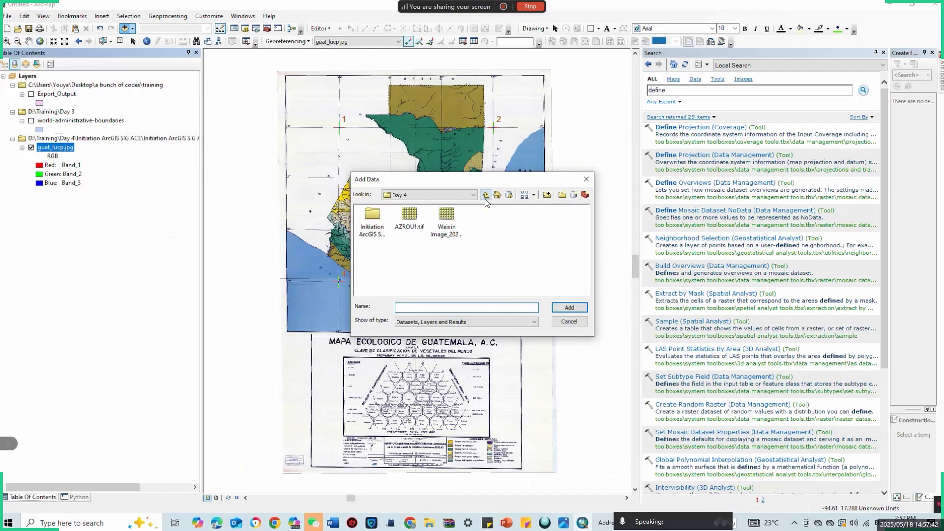
left_click(485, 196)
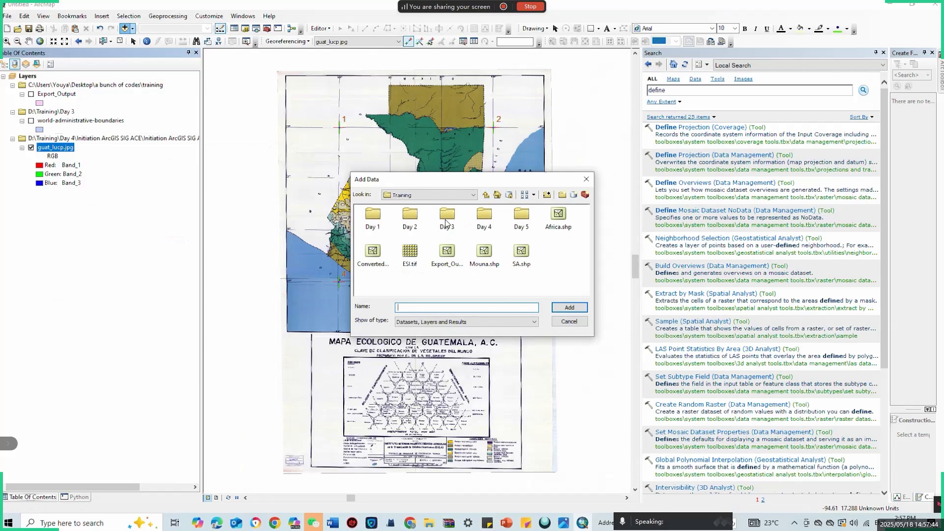
double_click(446, 222)
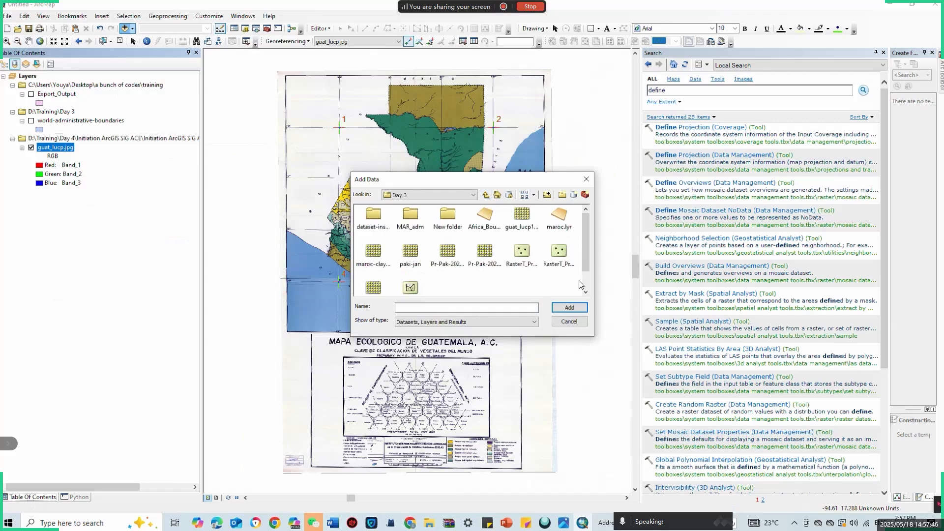
left_click(523, 222)
left_click(581, 309)
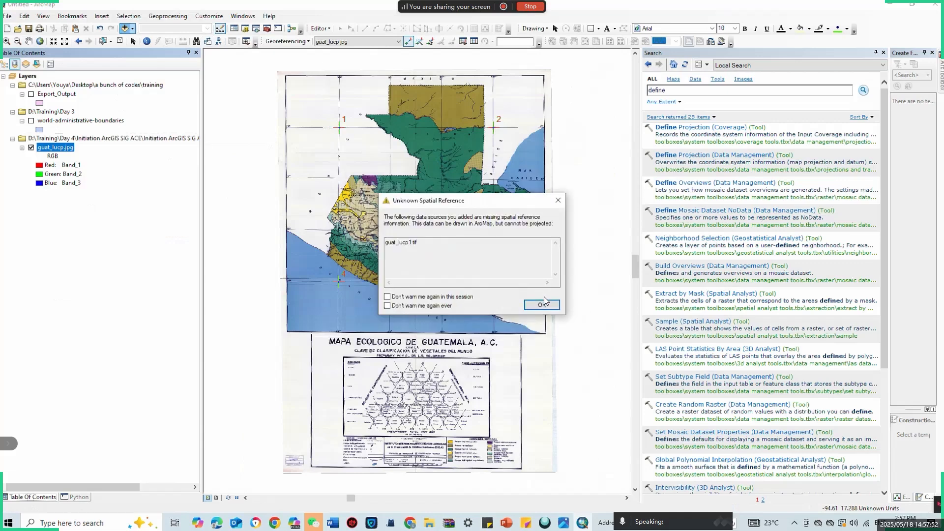
left_click(552, 306)
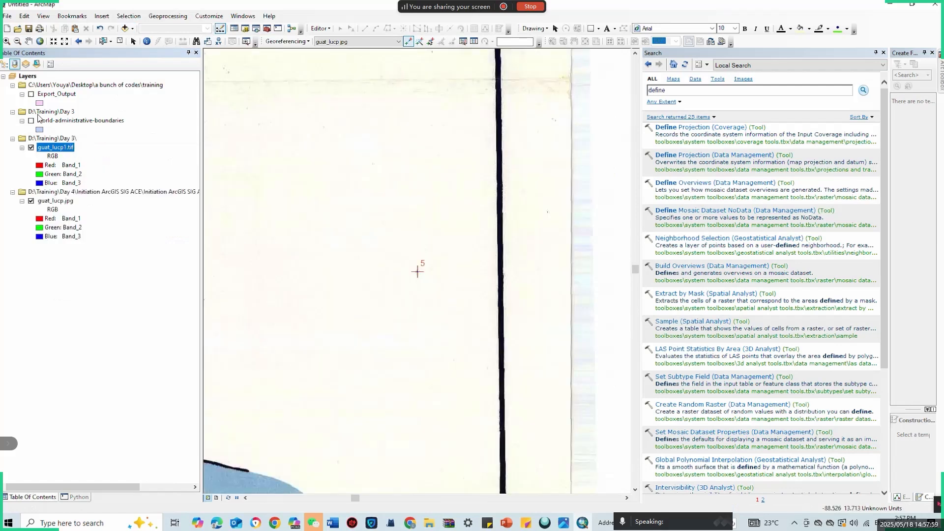
Show the Export_Output layer and zoom to guat_lucp1.tif to check how well the two outlines match.
left_click(31, 94)
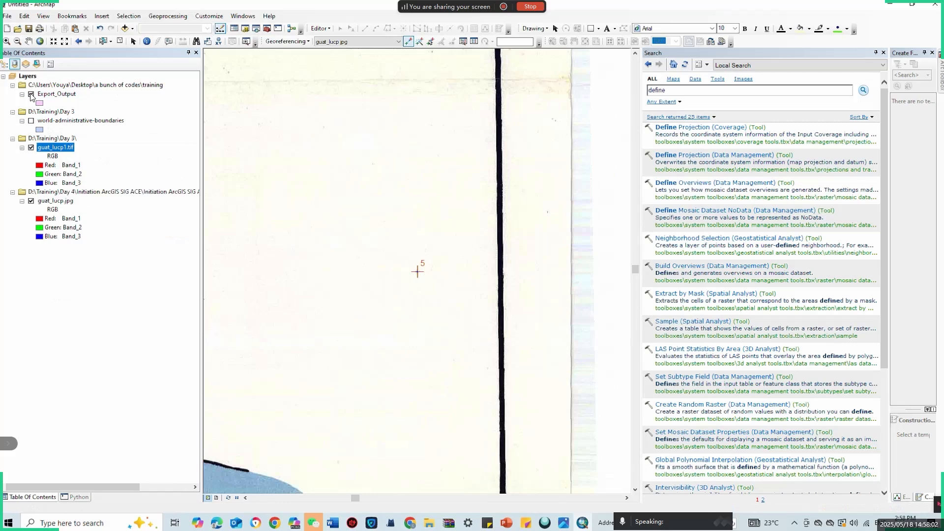
right_click(46, 151)
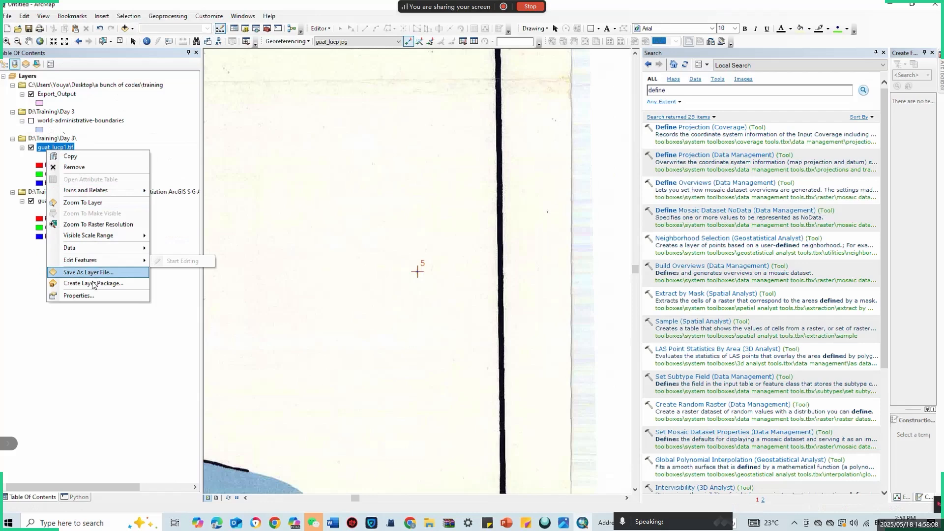
left_click(83, 204)
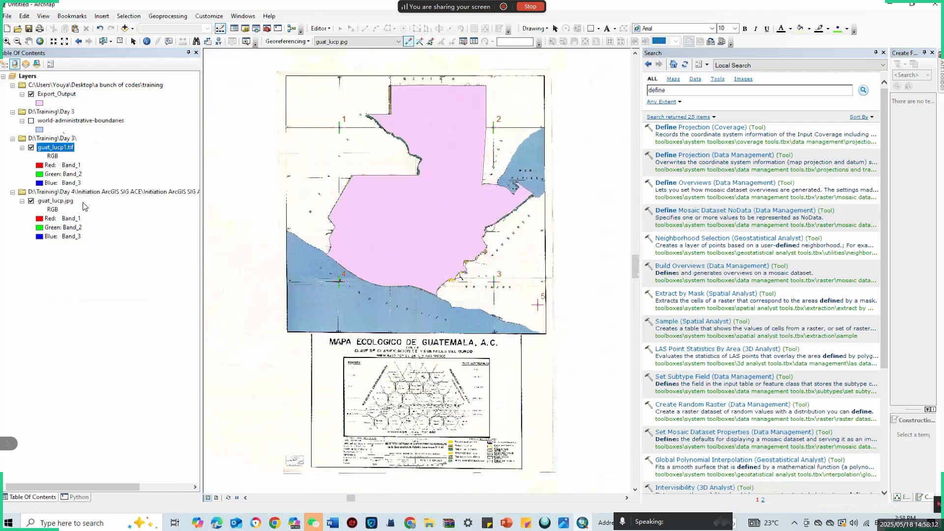
Remove the original guat_lucp.jpg layer from the map, keeping only the rectified guat_lucp1.tif.
left_click(32, 202)
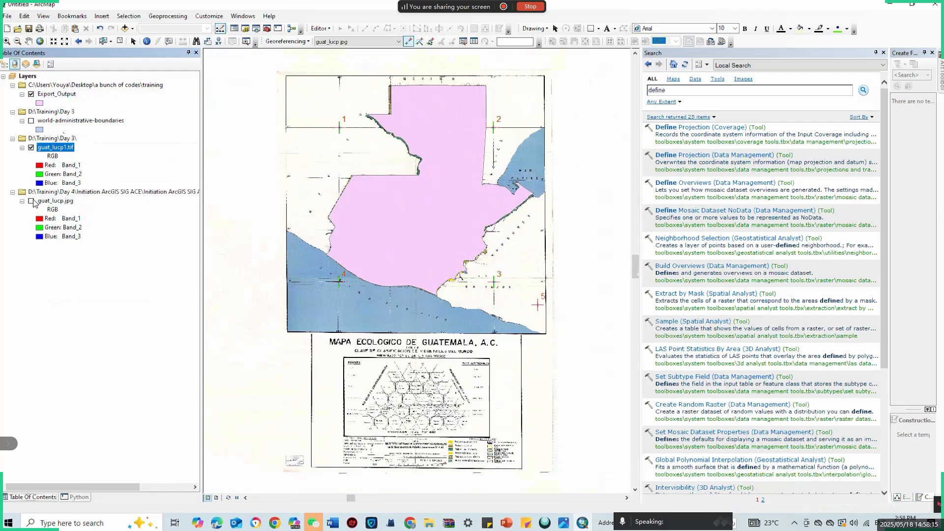
left_click(32, 201)
left_click(132, 41)
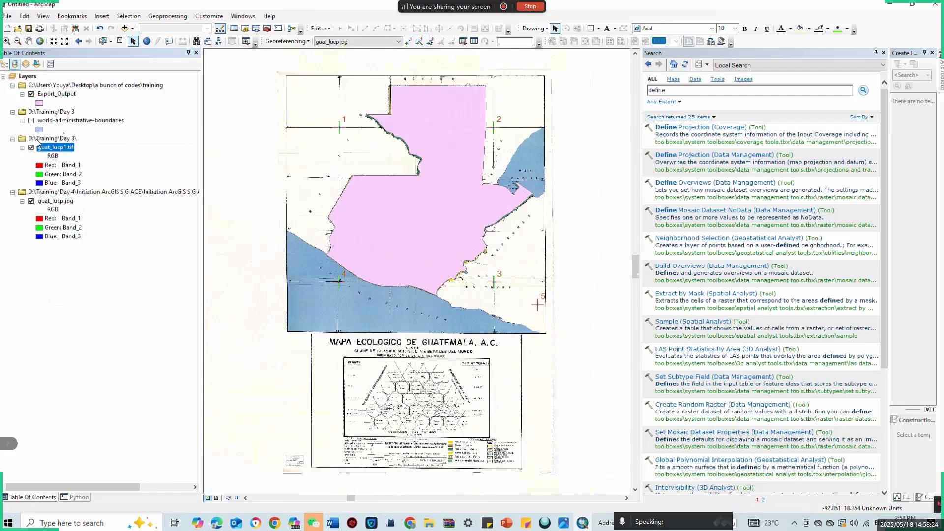
right_click(67, 192)
left_click(85, 198)
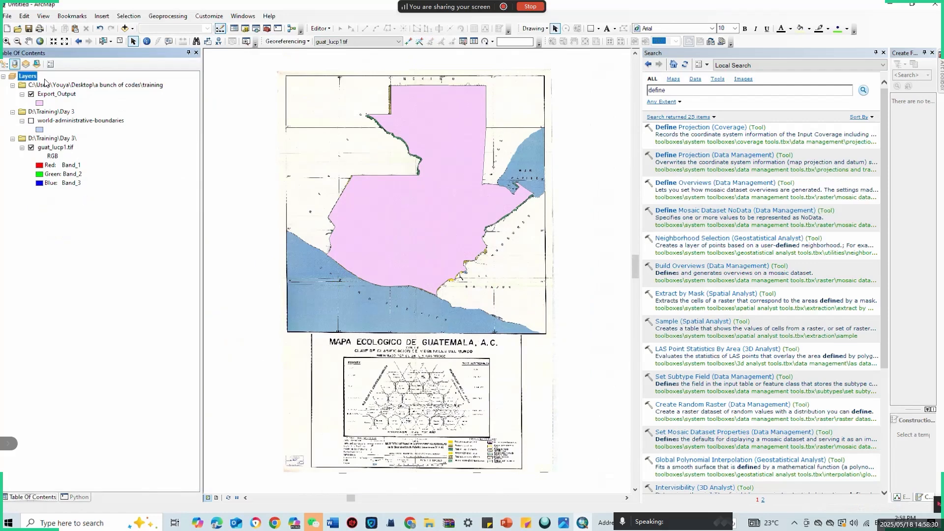
Hide the Export_Output layer and show the world-administrative-boundaries layer over guat_lucp1.tif.
left_click(31, 96)
left_click(31, 95)
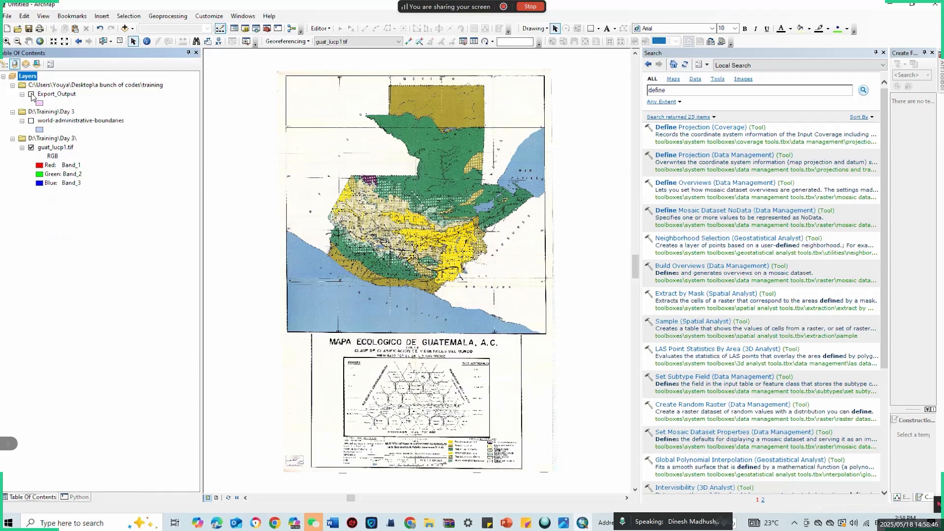
left_click(30, 121)
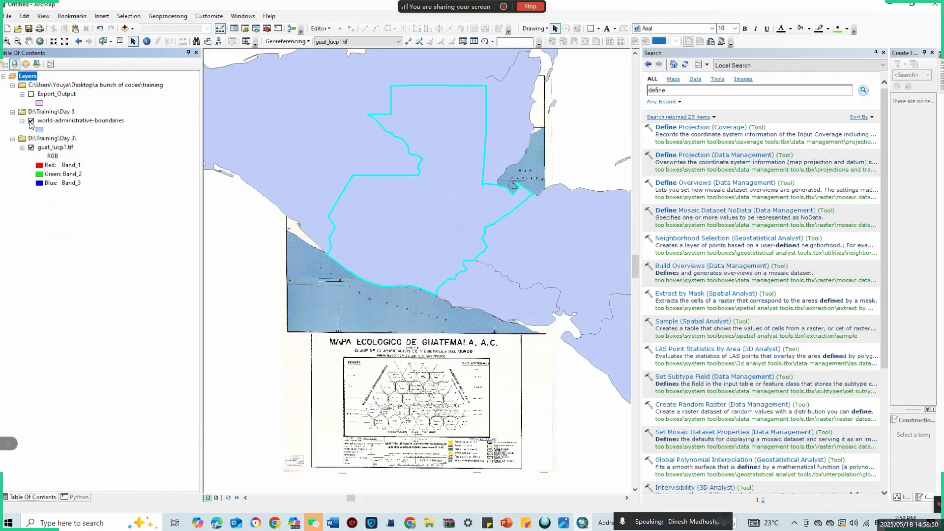
Zoom to the full extent of the world-administrative-boundaries layer to view Guatemala's position on the world map.
right_click(58, 123)
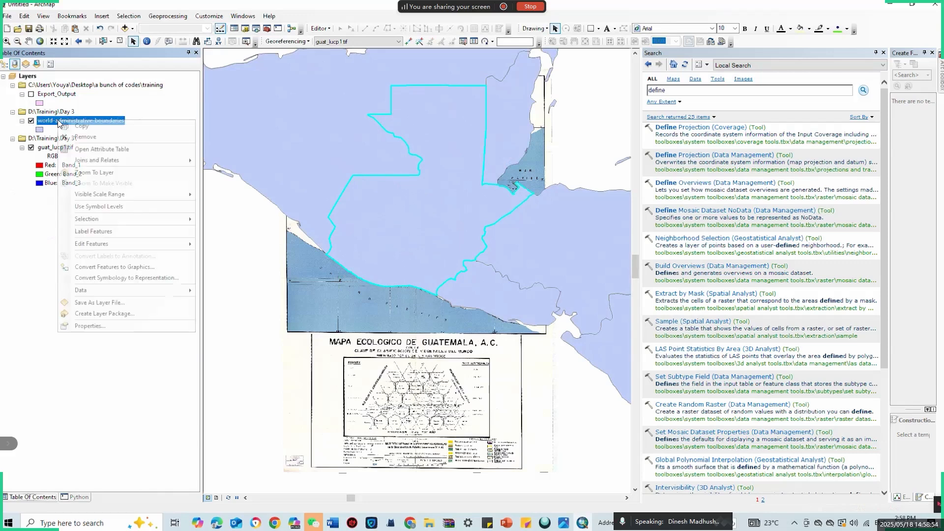
left_click(107, 171)
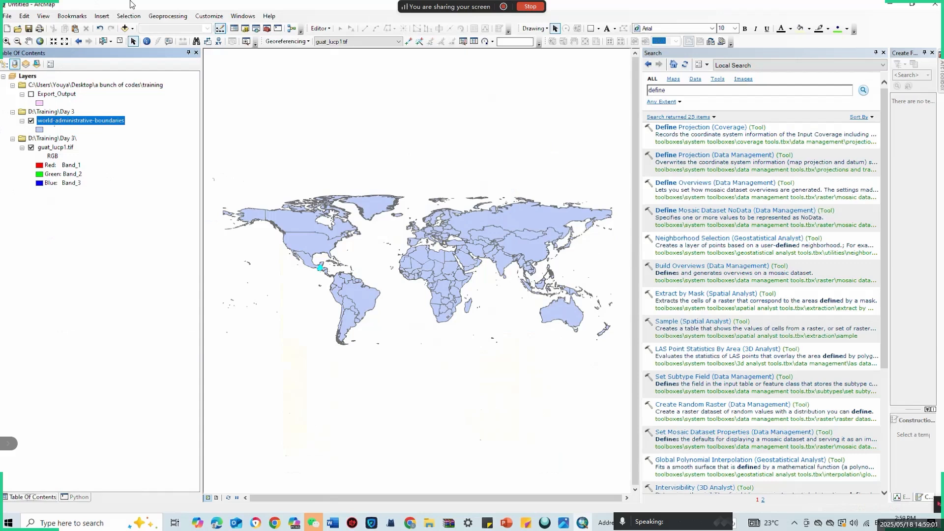
mouse_move(414, 5)
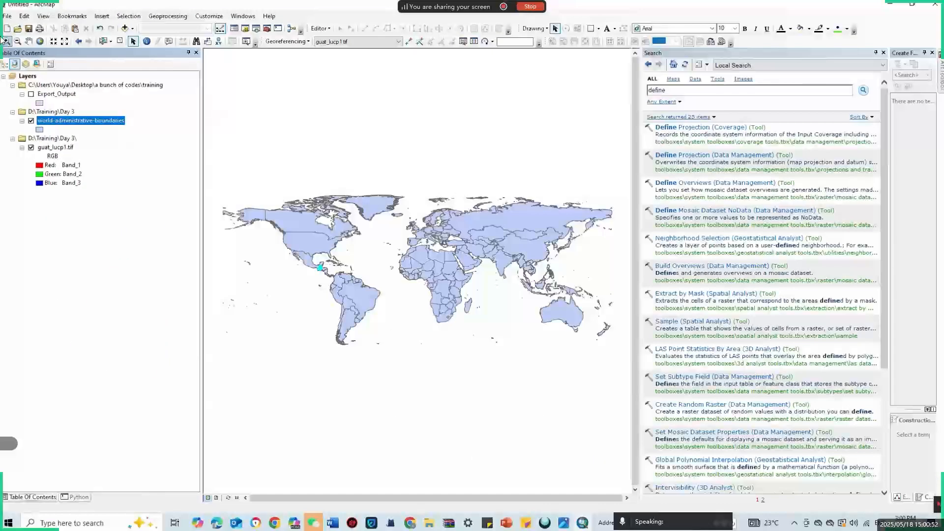
Zoom back to guat_lucp1.tif and give the world-administrative-boundaries layer the Hollow symbol so the raster shows through.
right_click(62, 146)
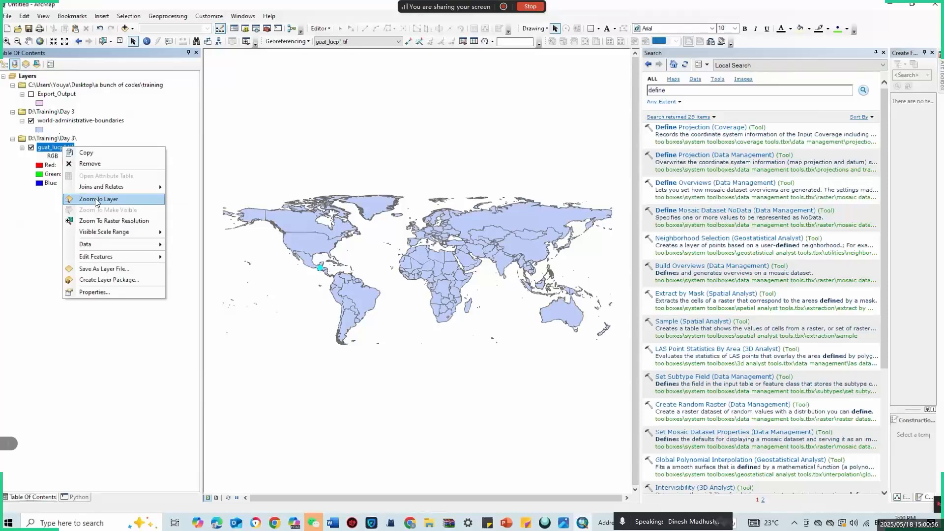
left_click(95, 199)
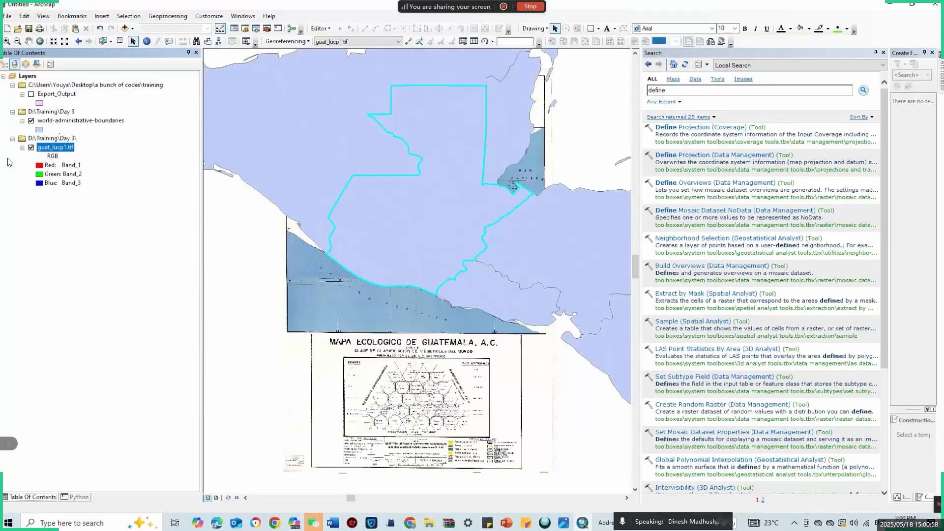
left_click(40, 130)
left_click(277, 215)
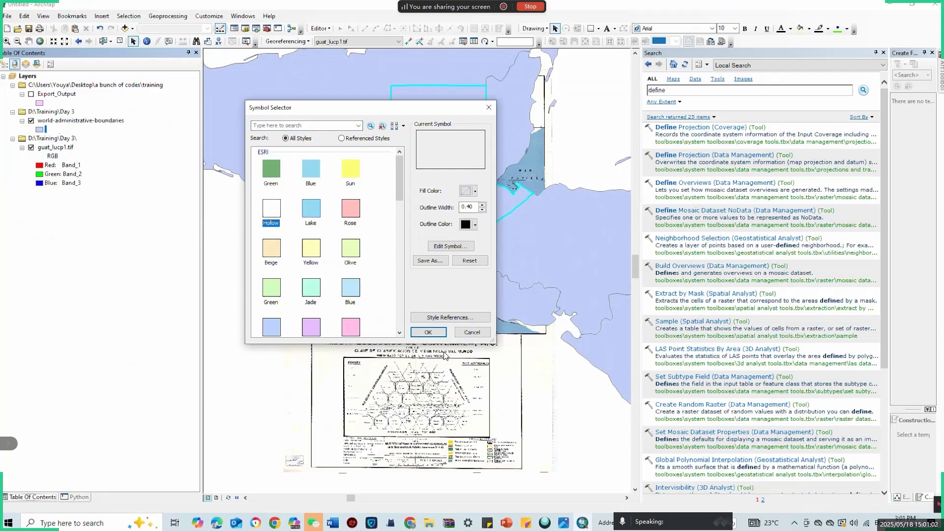
left_click(429, 332)
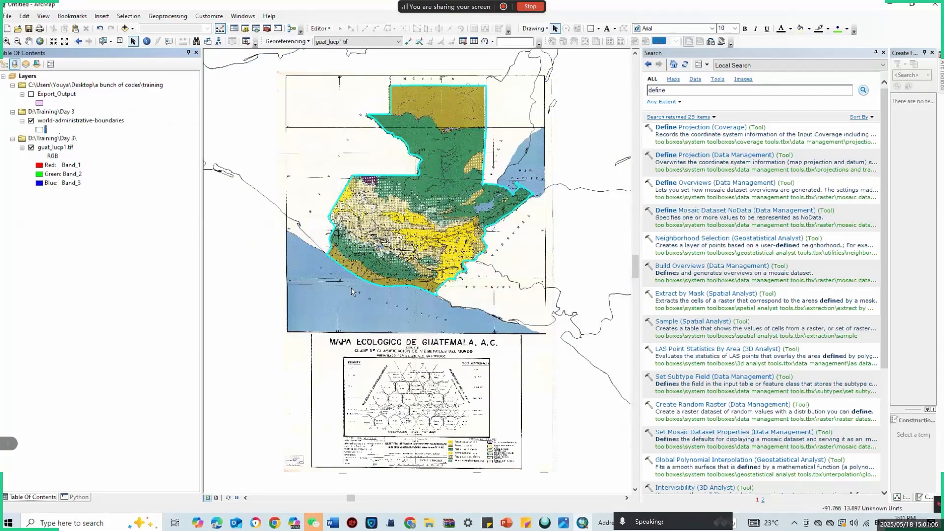
View the hollow world-administrative-boundaries outlines at the layer's full extent.
right_click(57, 123)
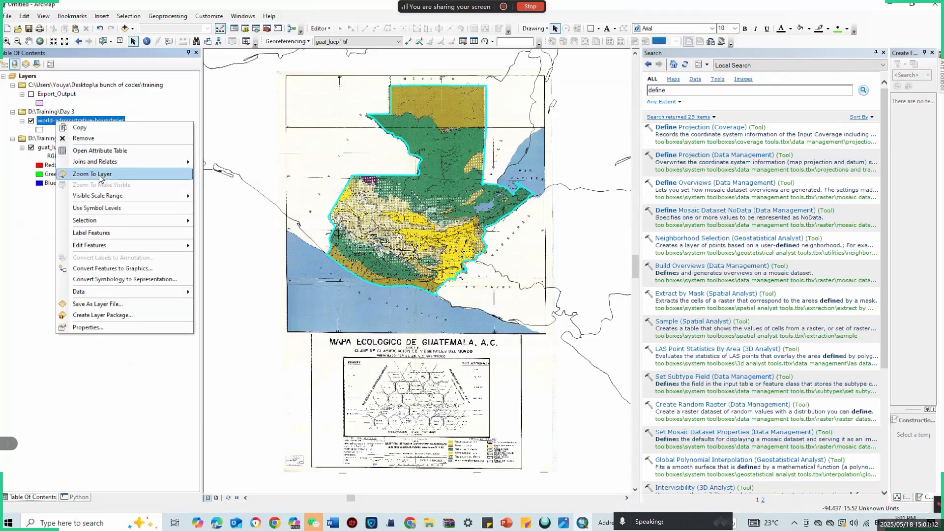
left_click(100, 176)
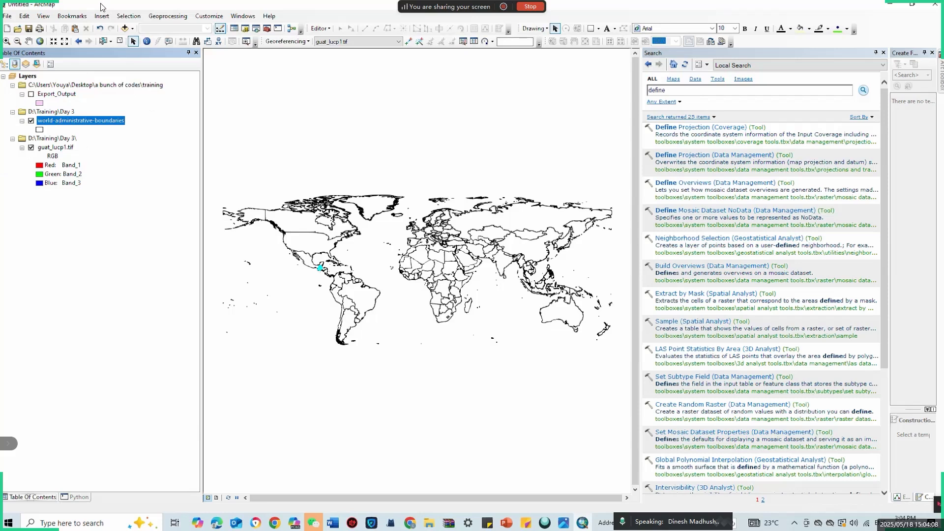
left_click(121, 31)
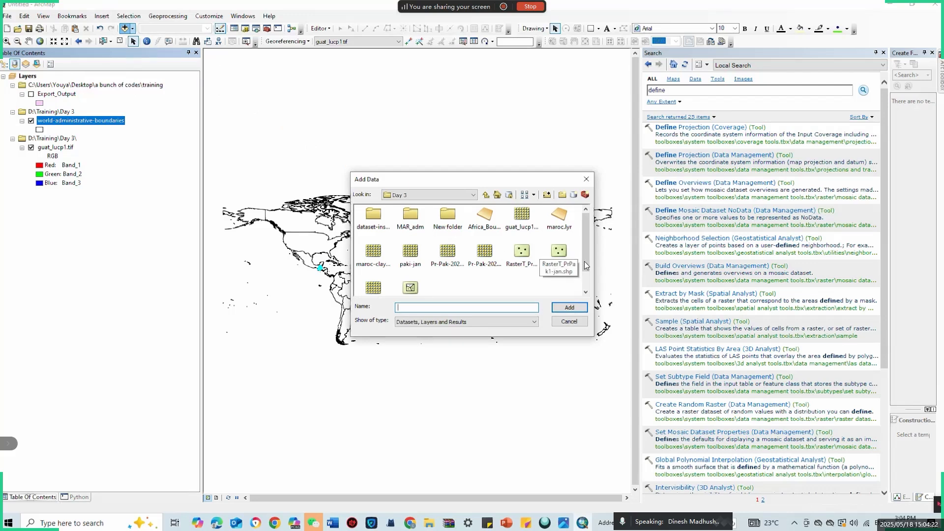
left_click(523, 215)
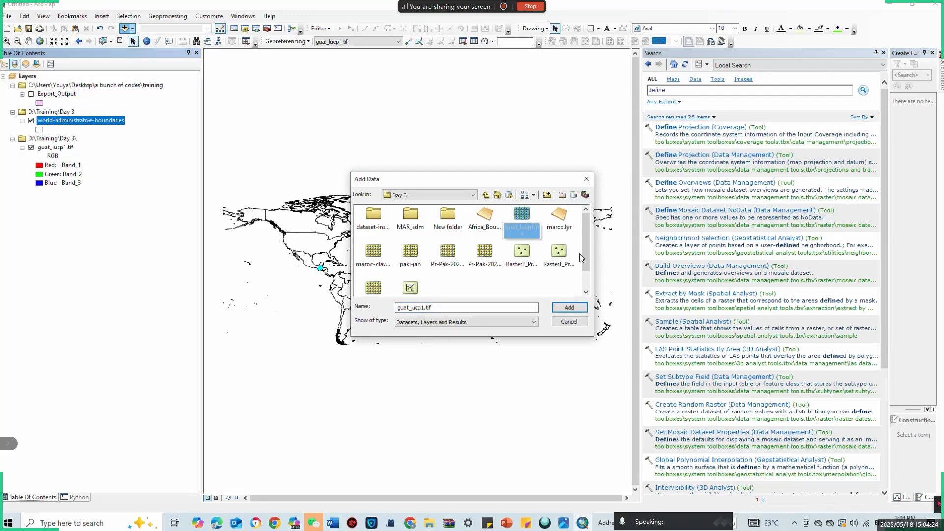
left_click(586, 178)
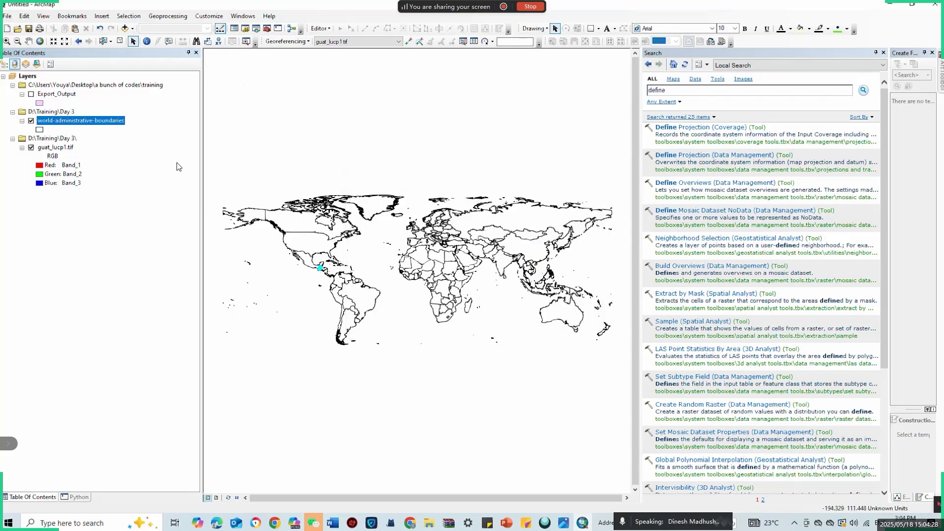
Zoom to guat_lucp1.tif and set the world-administrative-boundaries outline to red with a width of 5.
right_click(47, 147)
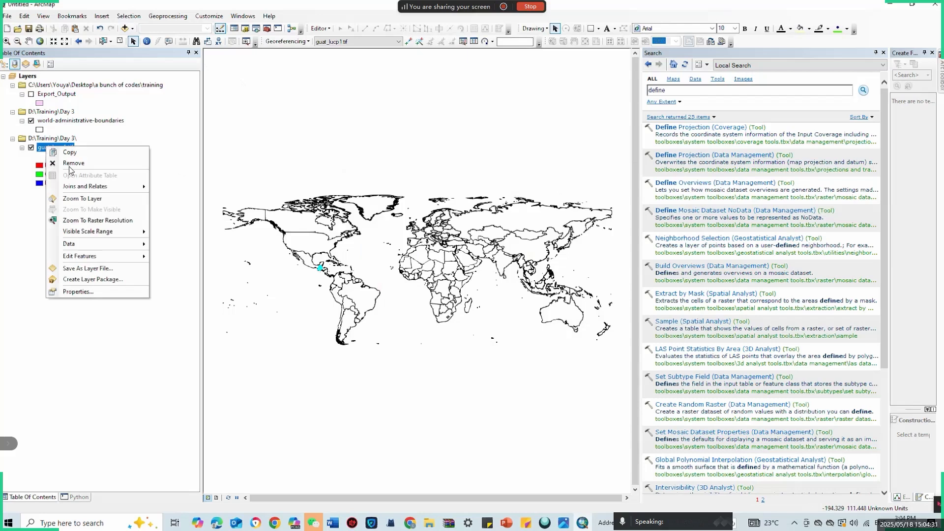
left_click(92, 198)
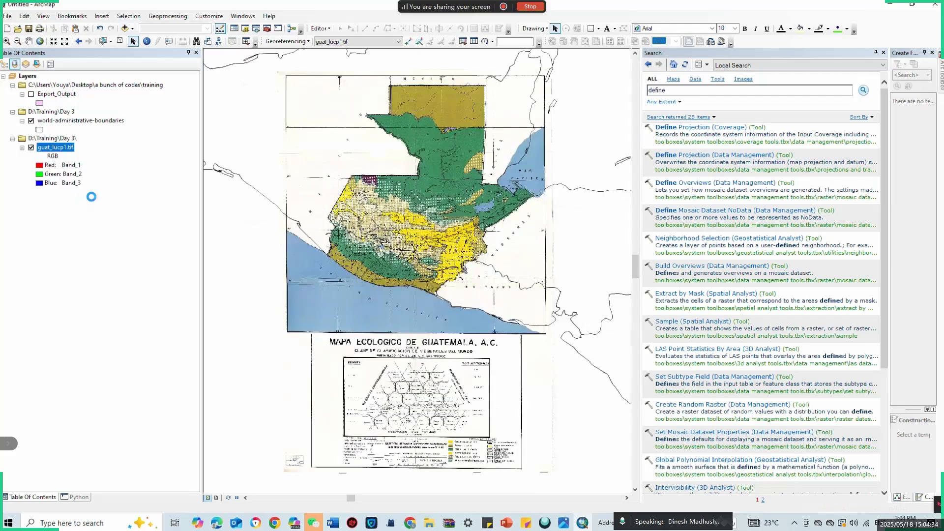
left_click(41, 130)
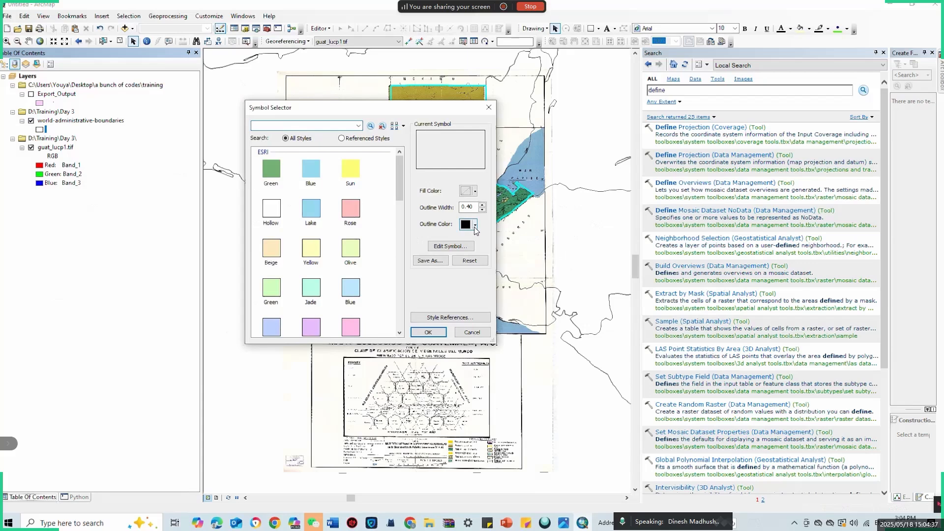
left_click(475, 226)
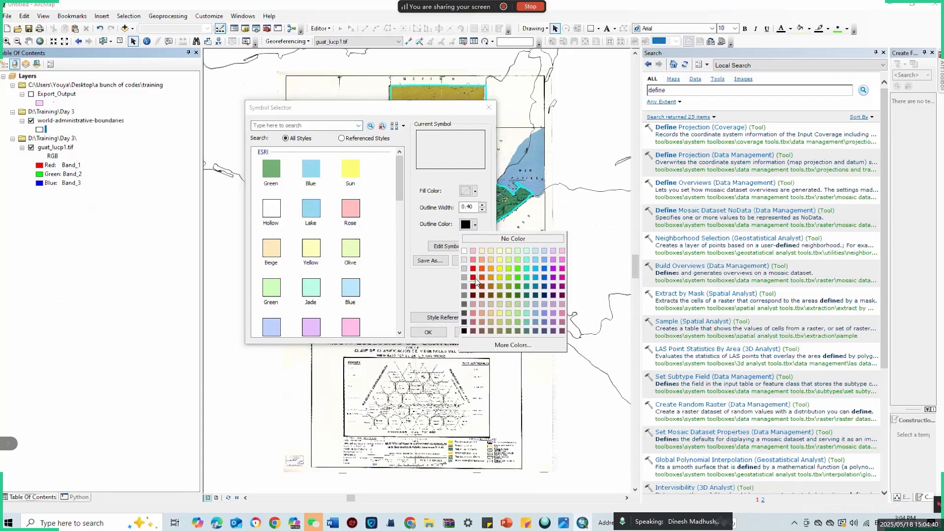
left_click(473, 278)
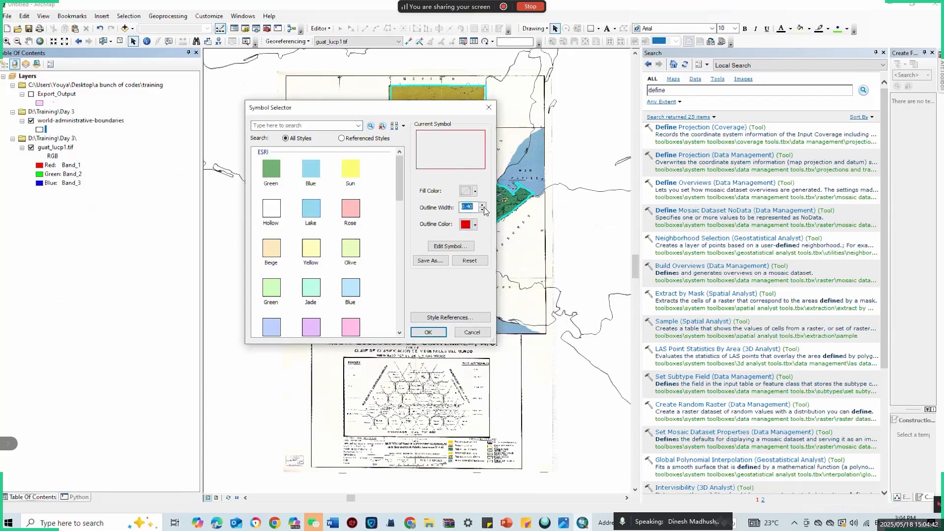
type("5")
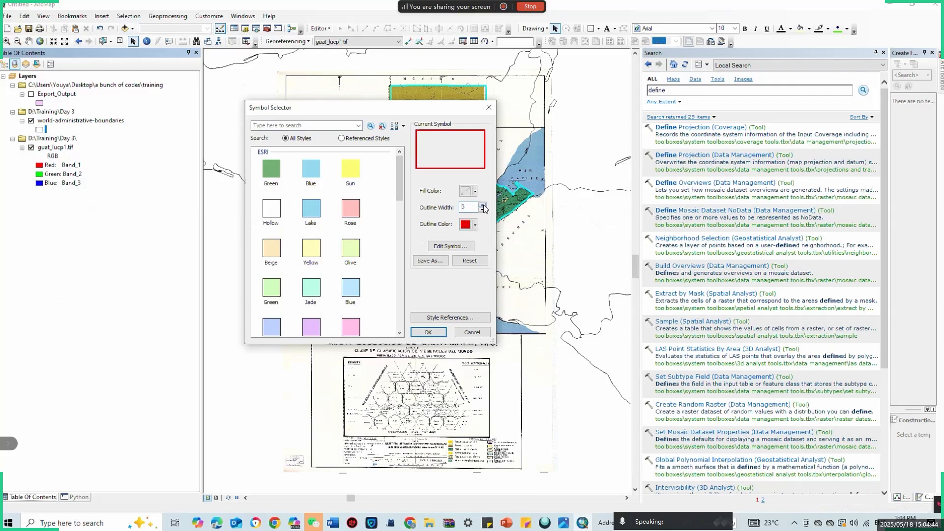
left_click(428, 333)
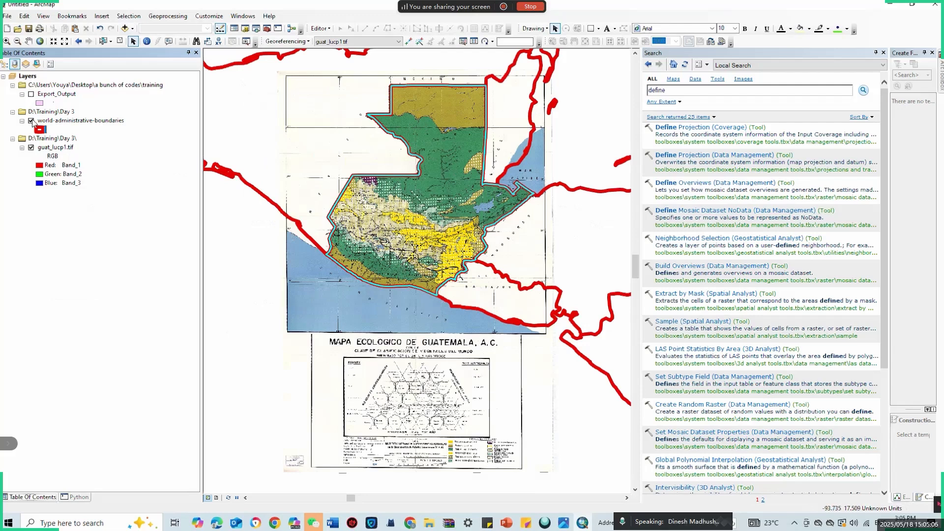
Inspect the red boundaries at world extent and their symbol settings, and return to the extent of guat_lucp1.tif.
right_click(57, 124)
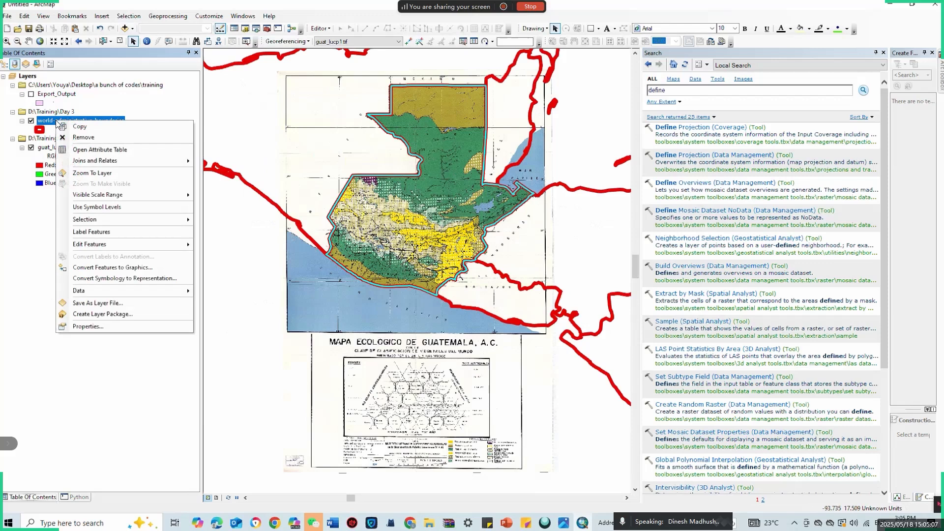
left_click(101, 173)
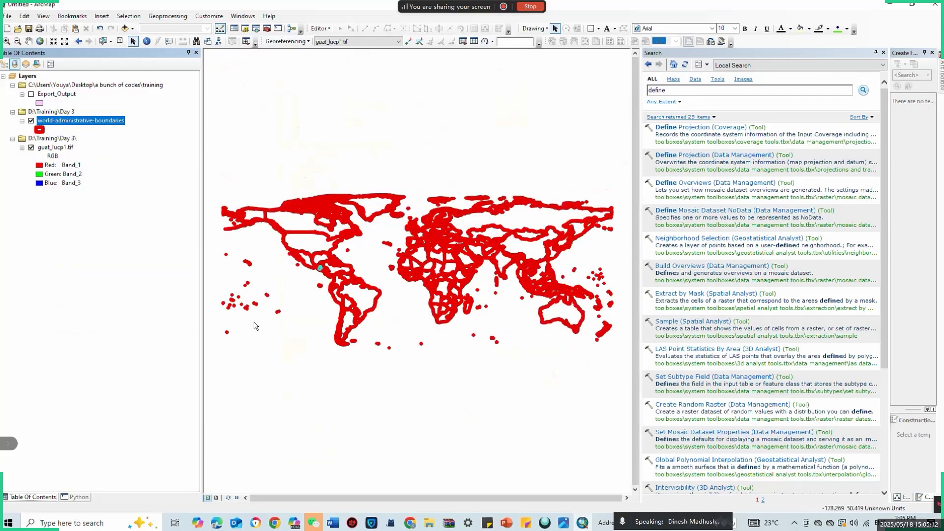
left_click(38, 131)
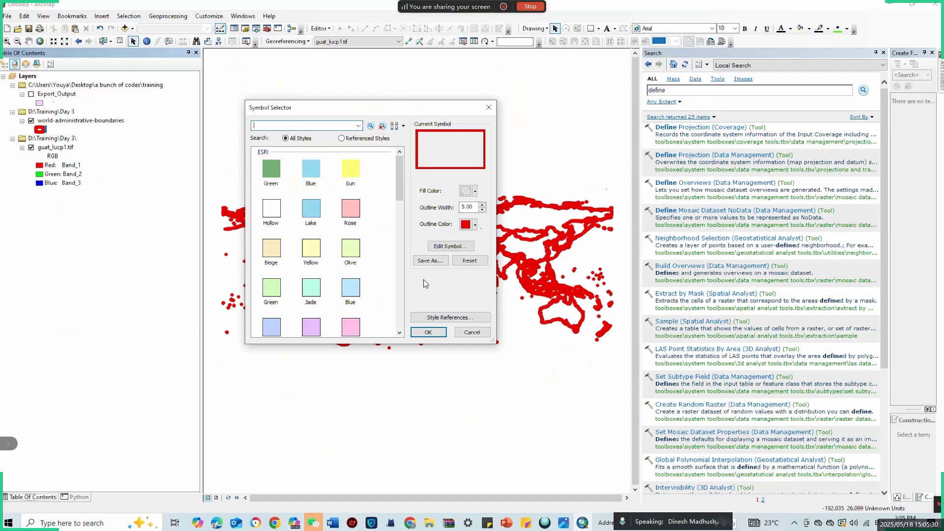
left_click(427, 332)
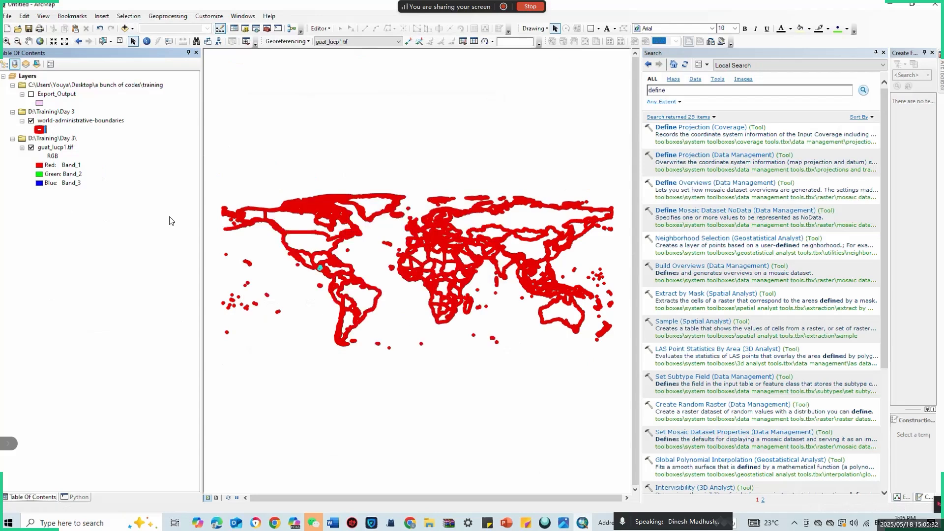
right_click(61, 148)
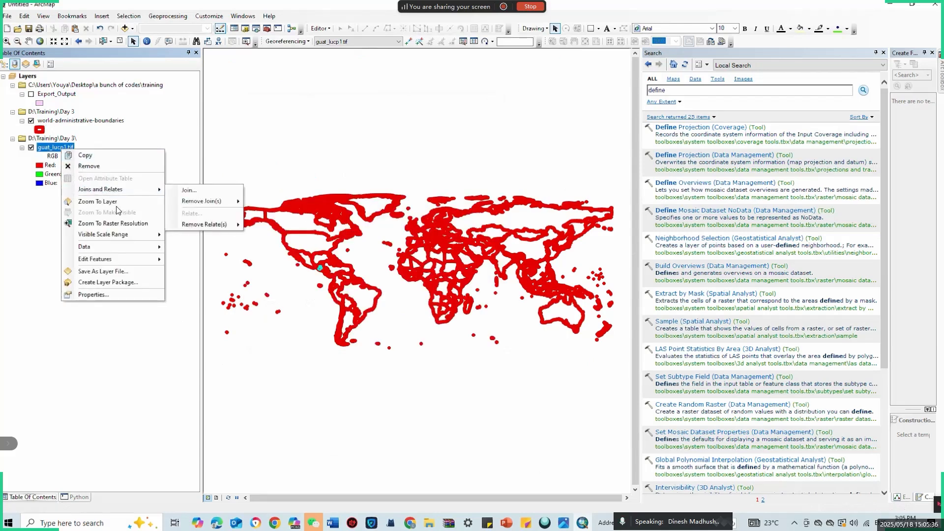
left_click(115, 202)
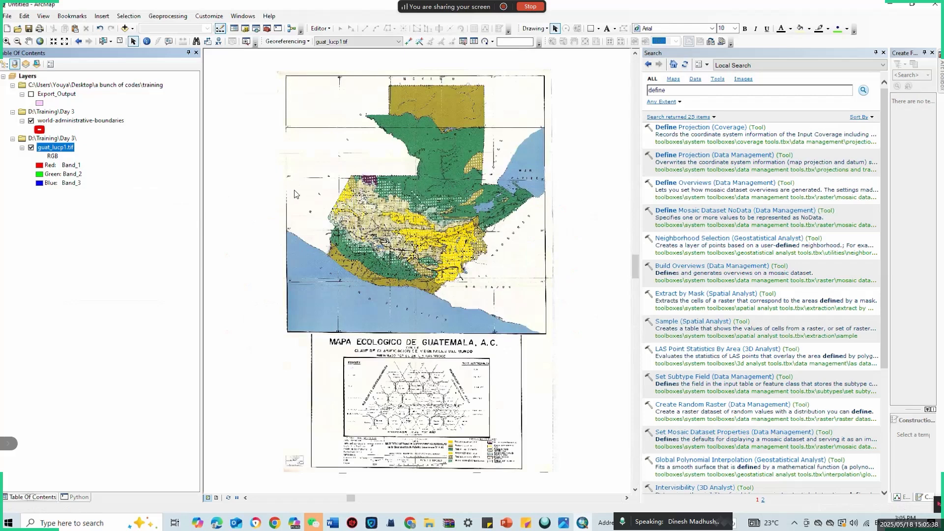
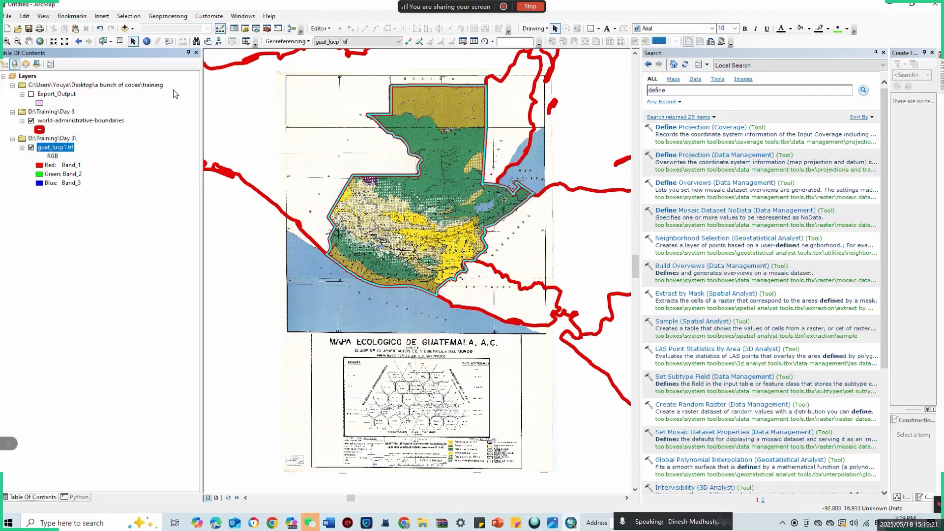
Show the Export_Output layer briefly to compare it with the red boundaries and the raster, and hide it again.
left_click(31, 94)
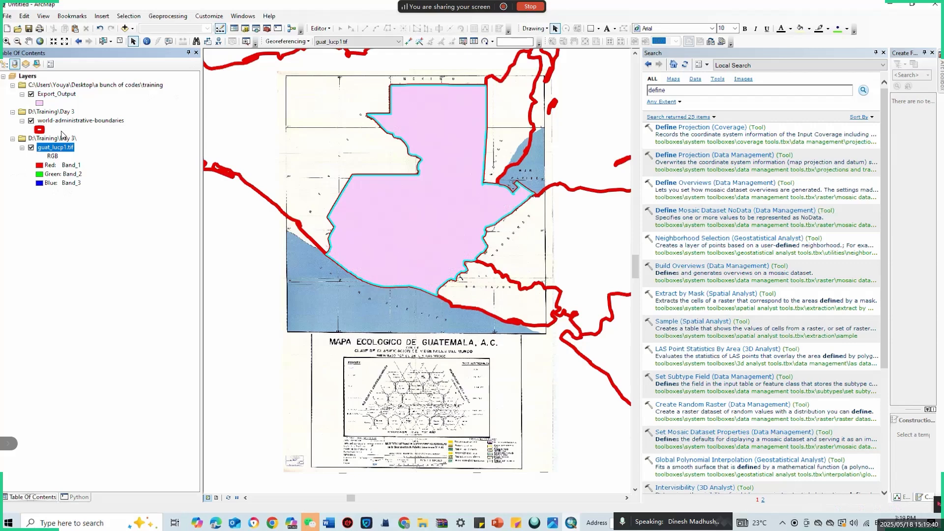
left_click(33, 96)
left_click(31, 95)
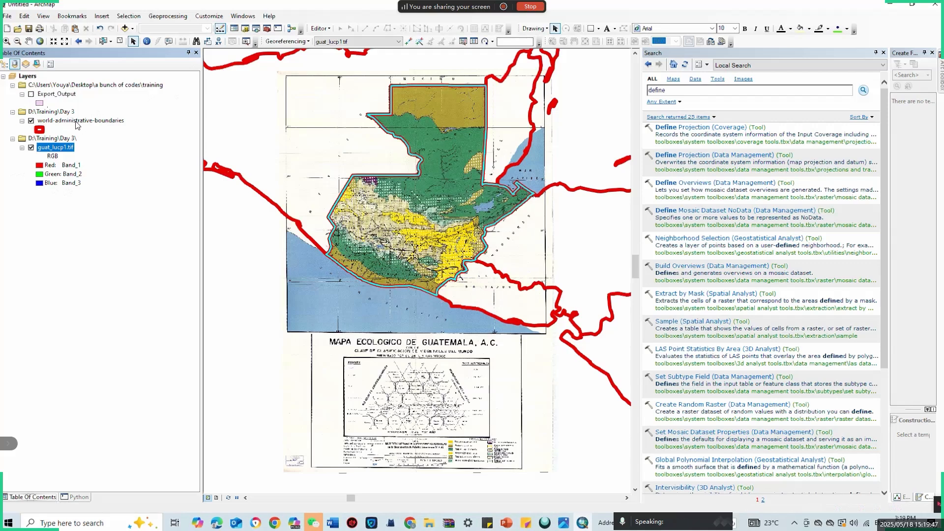
Open the attribute table of world-administrative-boundaries and move its window up to bring the records and table tools into view.
right_click(76, 123)
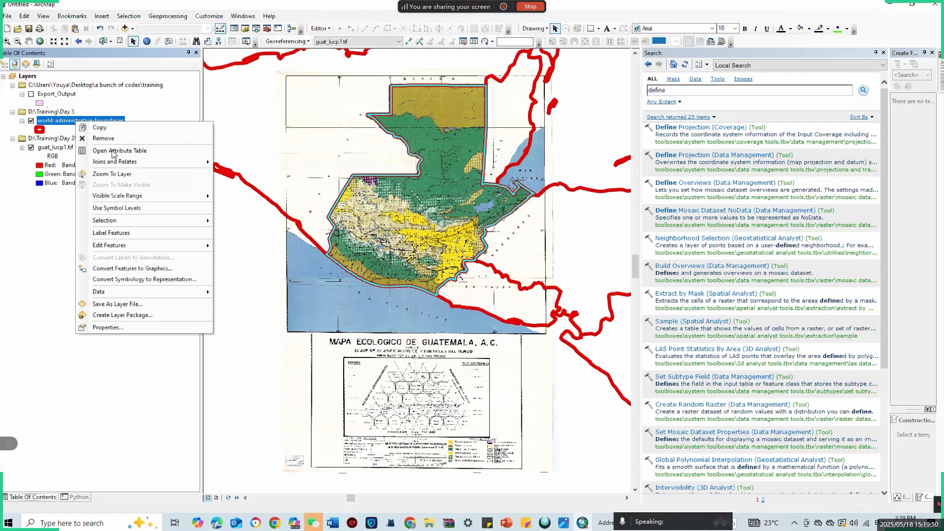
left_click(112, 150)
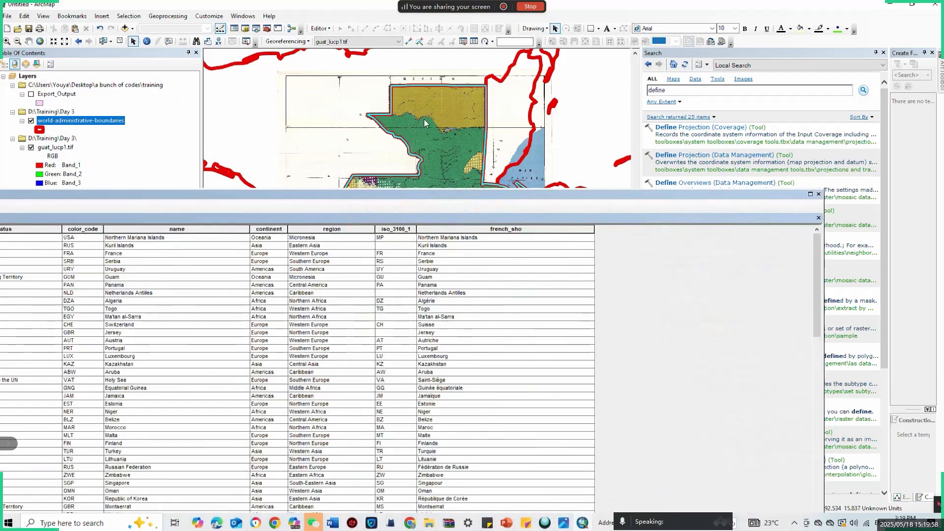
left_click_drag(406, 194, 423, 174)
left_click_drag(415, 118, 474, 58)
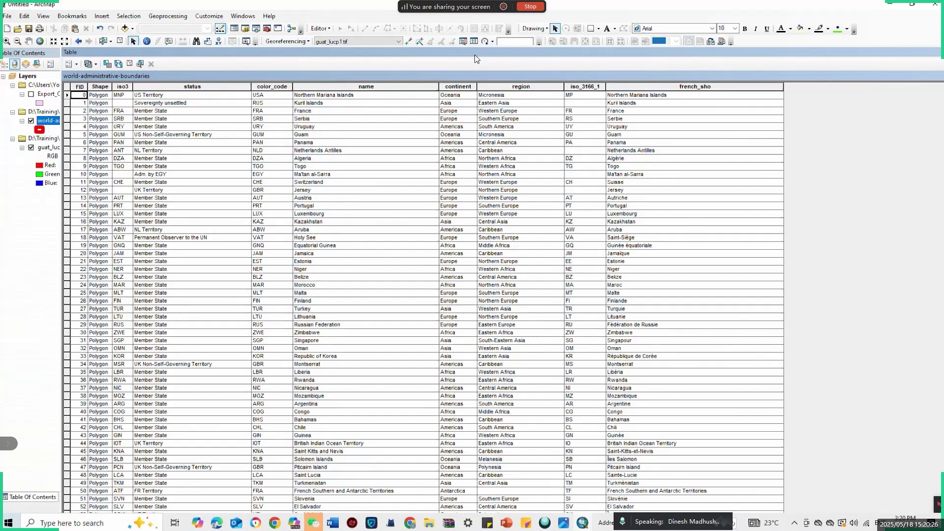
Search the world-administrative-boundaries table for "gua" and step through the matches to the Guatemala record.
mouse_move(301, 18)
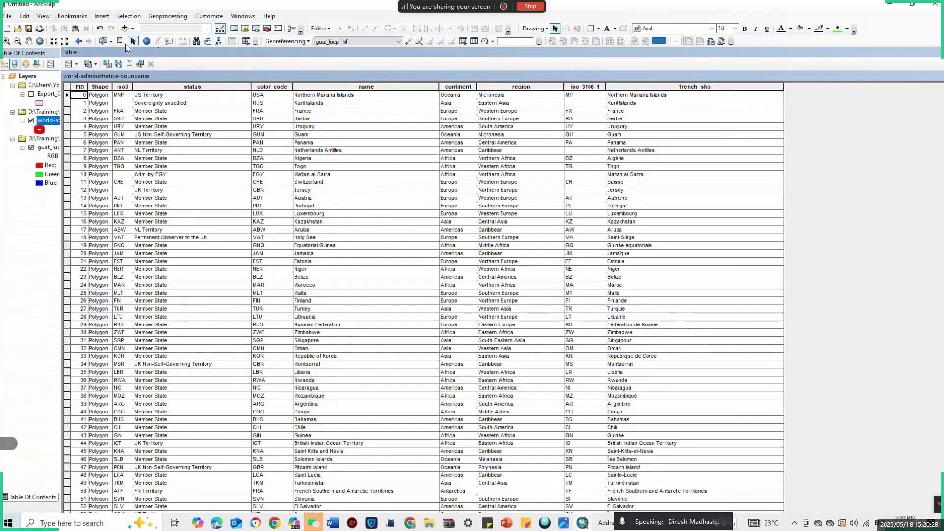
left_click(77, 64)
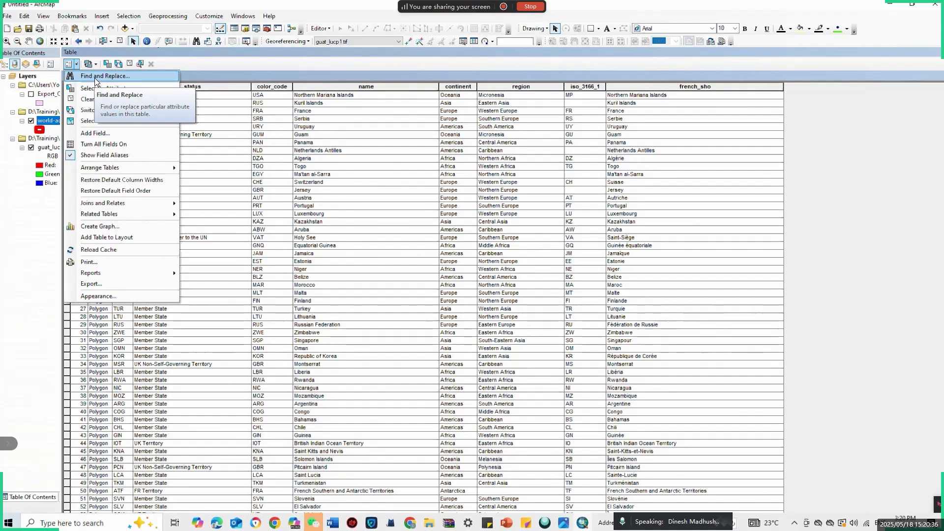
left_click(95, 77)
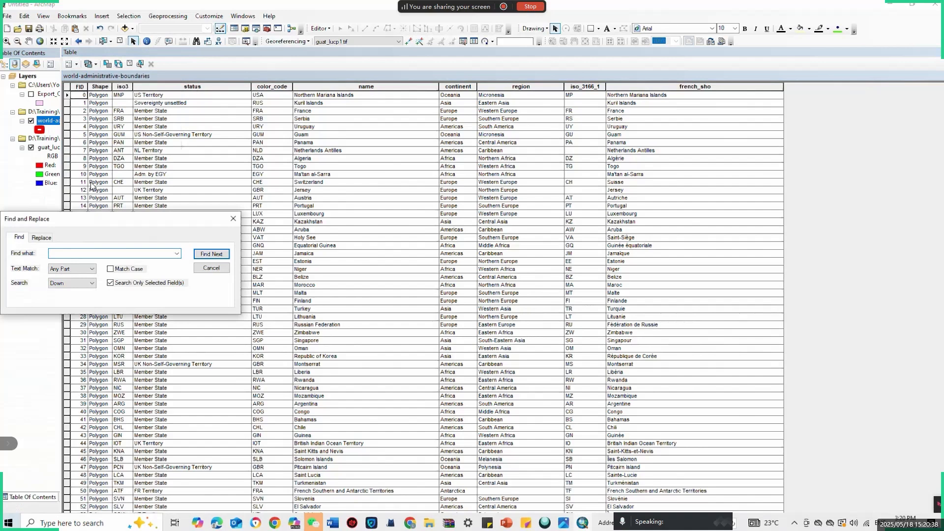
type("guq")
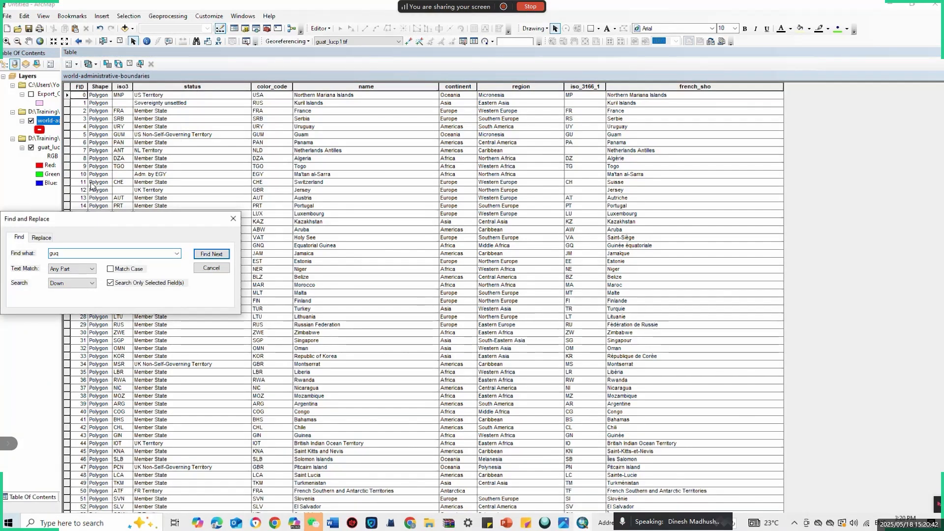
type("a")
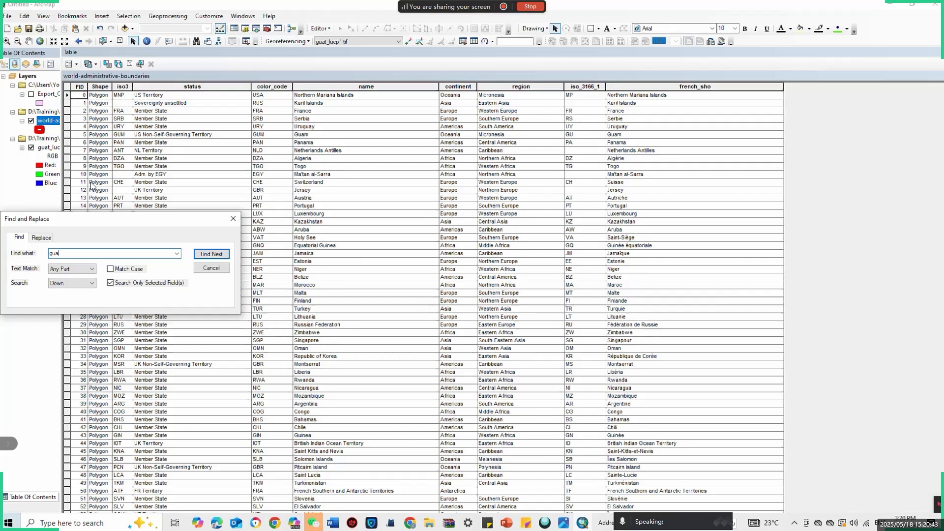
left_click(224, 255)
left_click(225, 255)
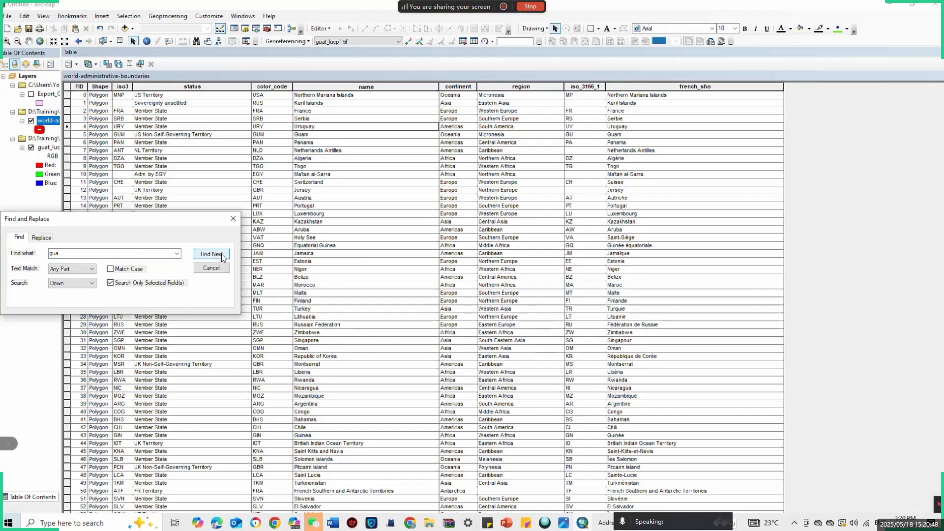
left_click(221, 254)
left_click(222, 254)
left_click(222, 254)
left_click(221, 254)
left_click(221, 253)
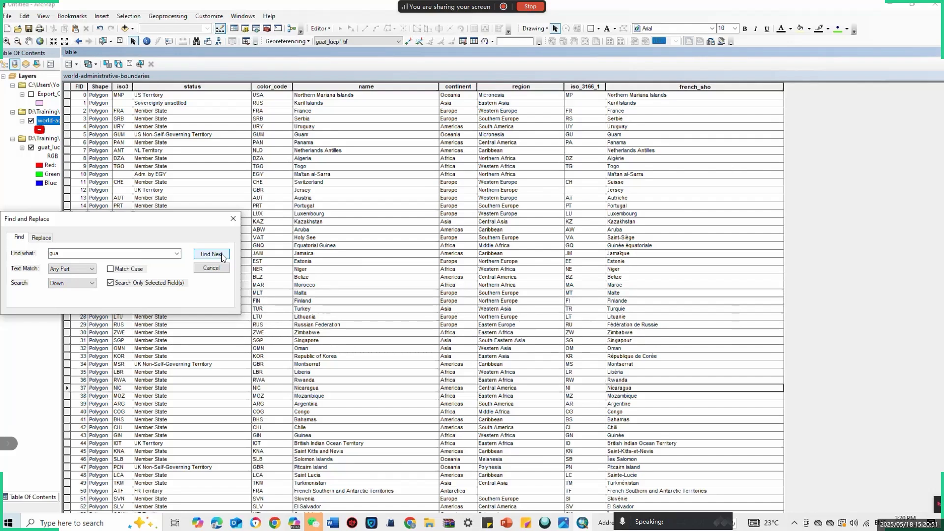
left_click(222, 254)
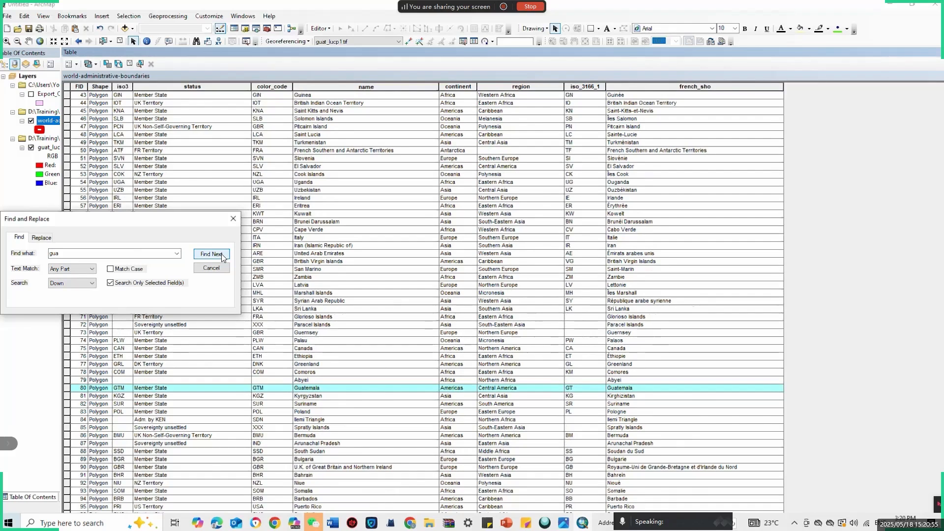
Close the table search and select the Guatemala record in the attribute table.
left_click(233, 219)
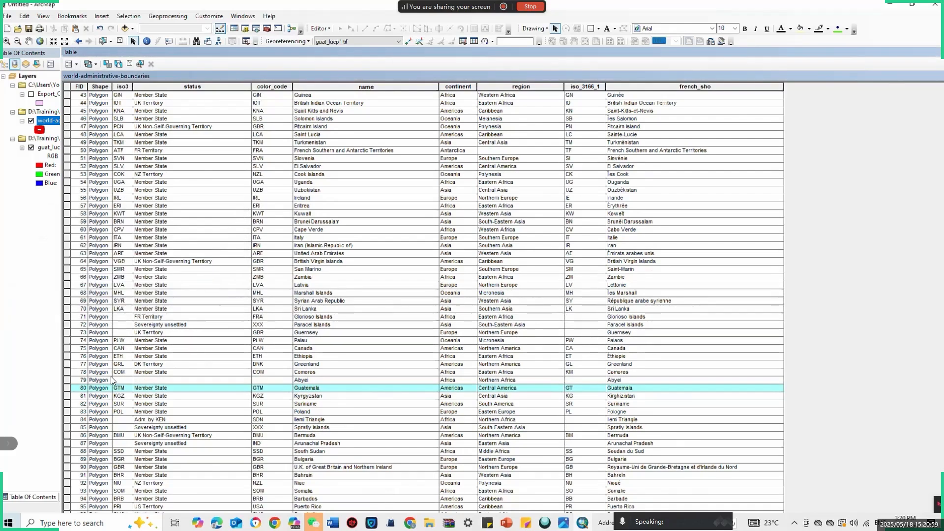
left_click(68, 382)
left_click(67, 389)
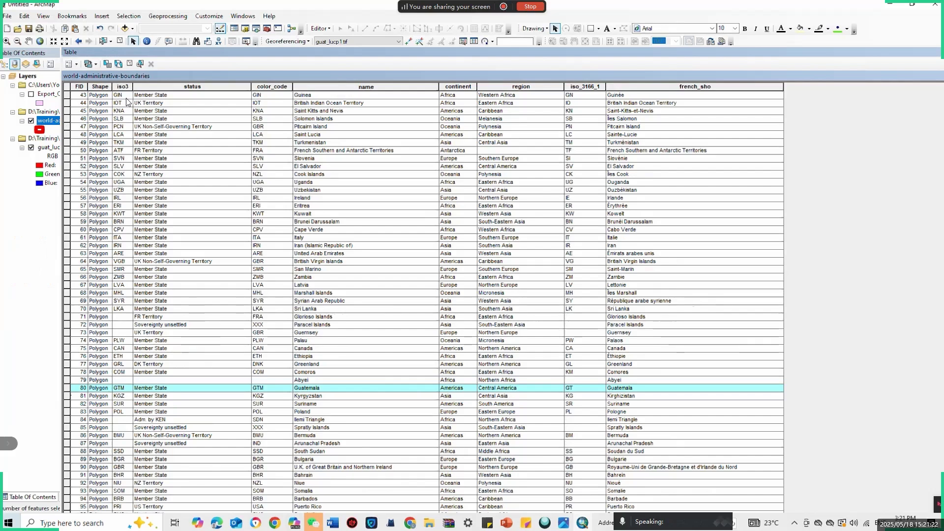
left_click(76, 66)
left_click(76, 67)
left_click(76, 67)
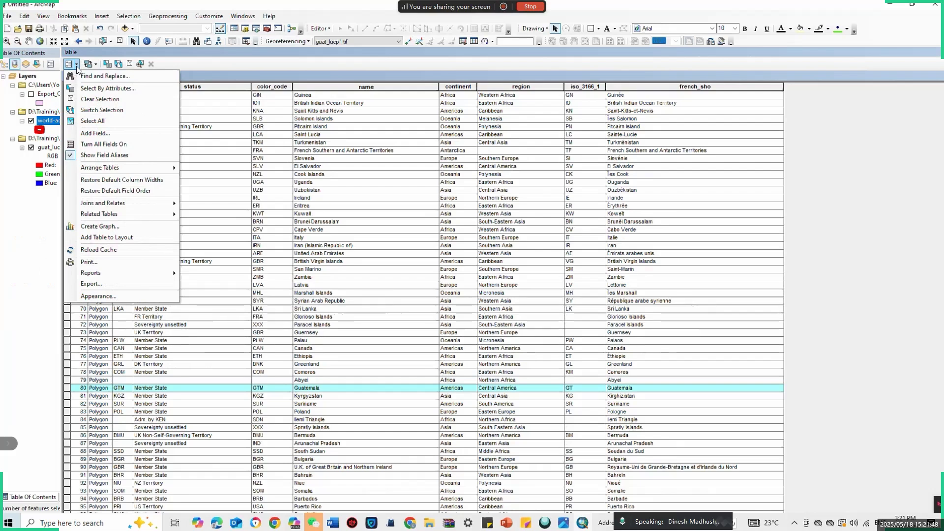
left_click(117, 90)
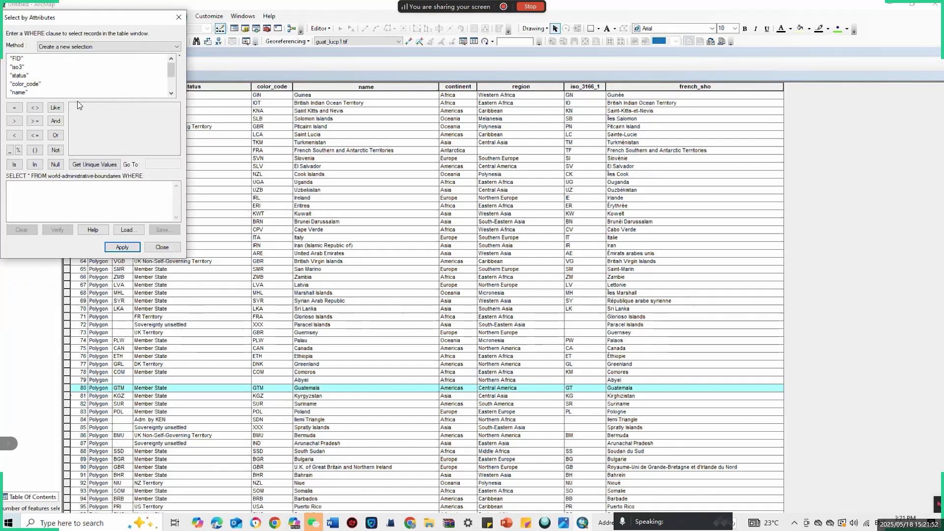
left_click(179, 17)
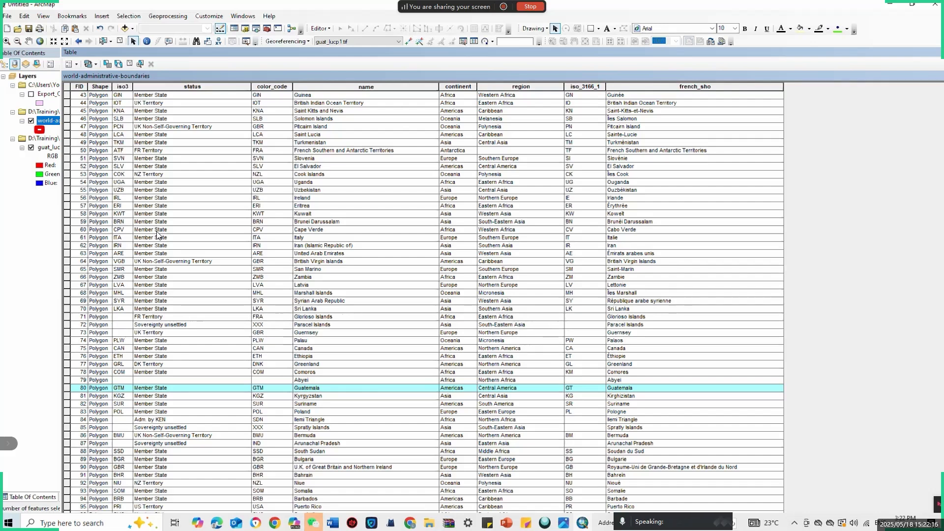
Start a Select By Attributes query on world-administrative-boundaries with the "french_sho" field and list that field's unique values.
left_click(76, 66)
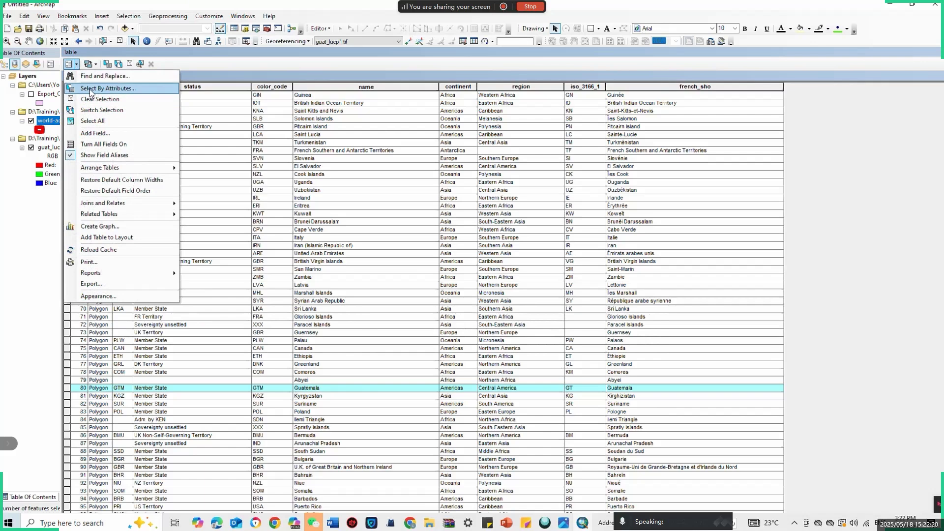
left_click(91, 89)
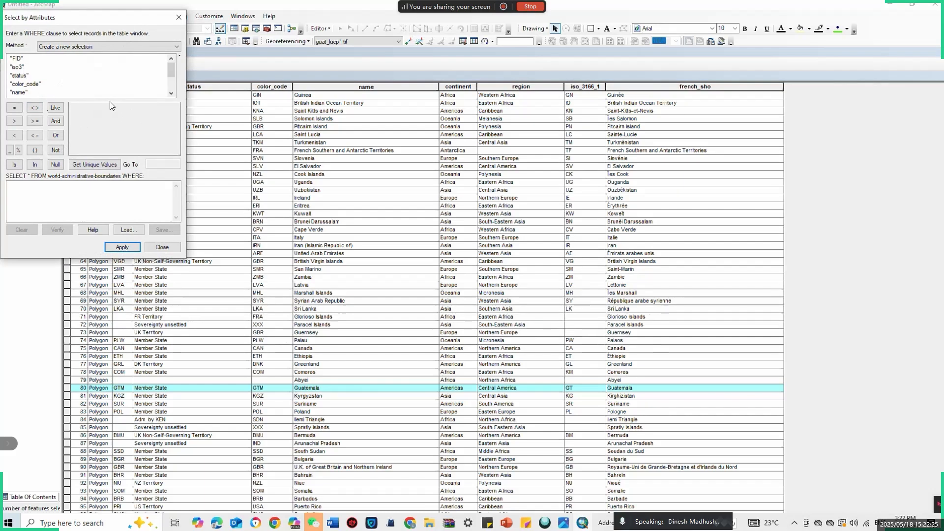
left_click(172, 88)
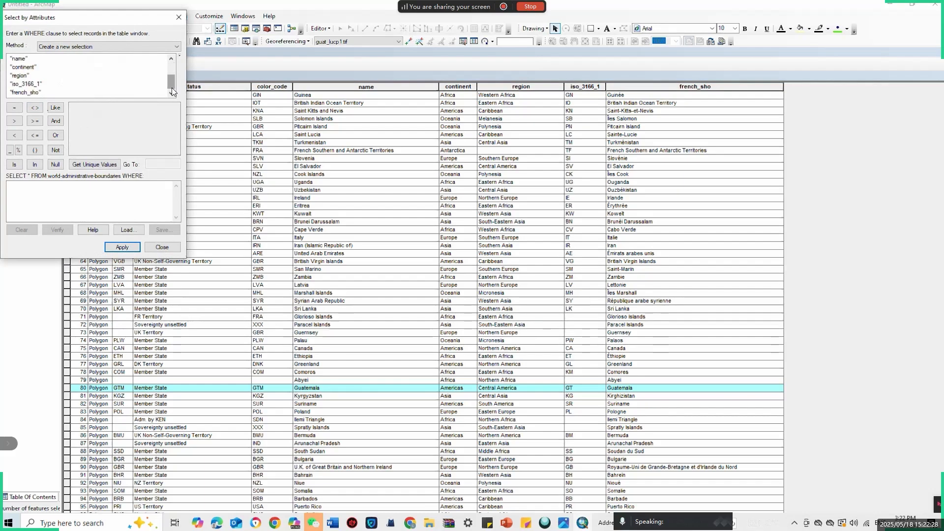
double_click(24, 94)
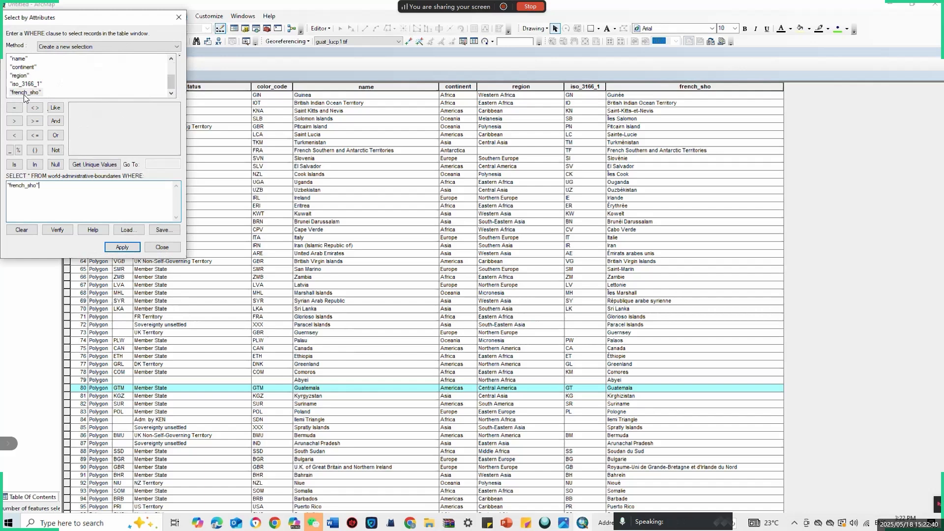
left_click(87, 164)
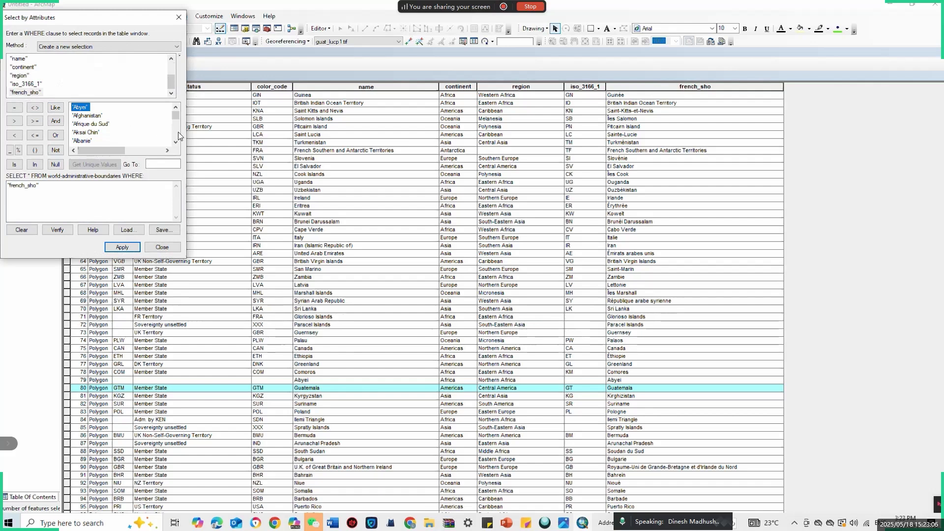
Find 'Guatemala' among the unique values and complete the query as "french_sho" = 'Guatemala'.
left_click_drag(176, 116, 176, 119)
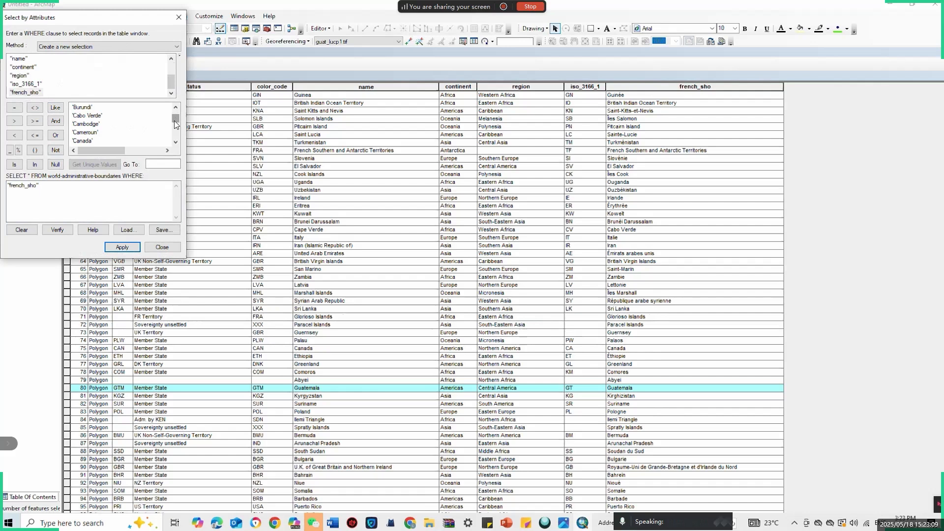
left_click(176, 126)
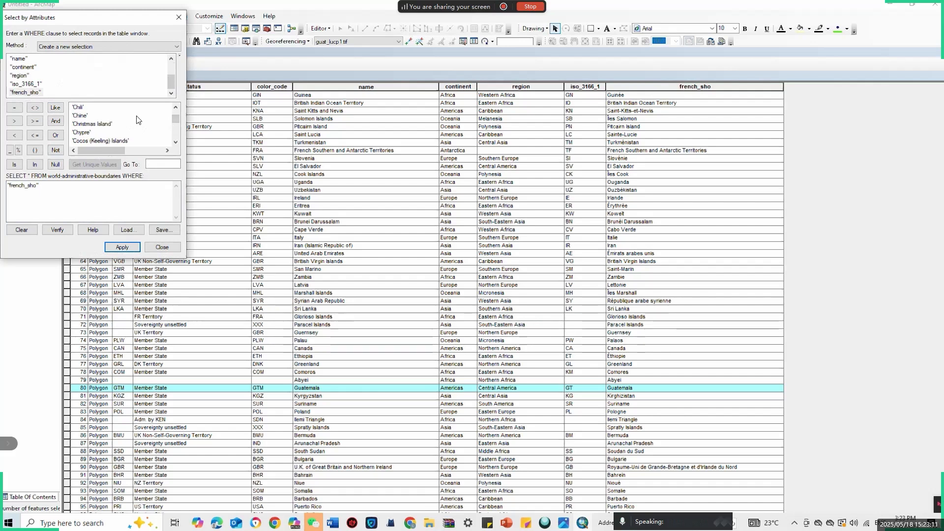
key("b")
key("Down")
key("Down")
key("Down")
key("Down")
key("Down")
key("Down")
key("Down")
key("Down")
key("Down")
key("Down")
key("Down")
key("Down")
key("Down")
key("Down")
key("Down")
key("Down")
key("Down")
key("Down")
key("Down")
key("Down")
key("Down")
key("Down")
key("Down")
key("Down")
key("Down")
key("Down")
key("Down")
key("Down")
key("Down")
key("Down")
key("Down")
key("Down")
key("Down")
key("Down")
key("Down")
key("Down")
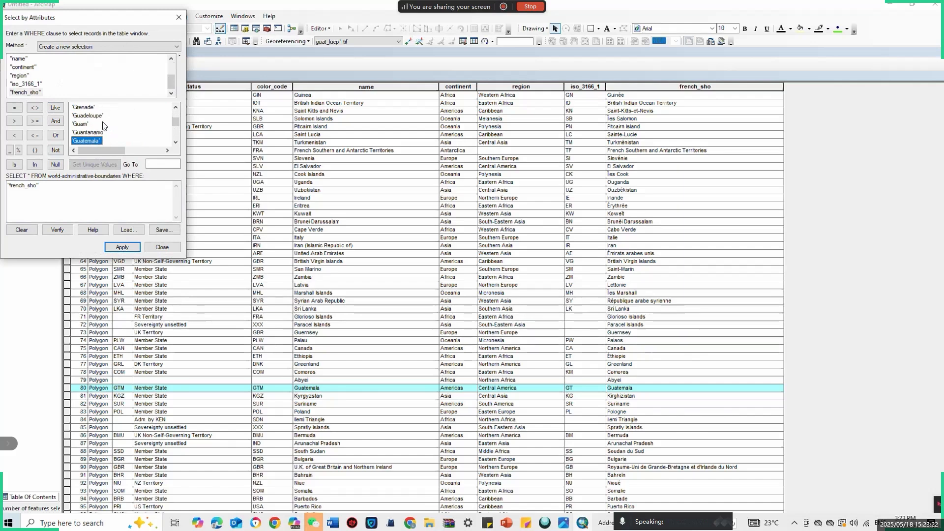
double_click(84, 140)
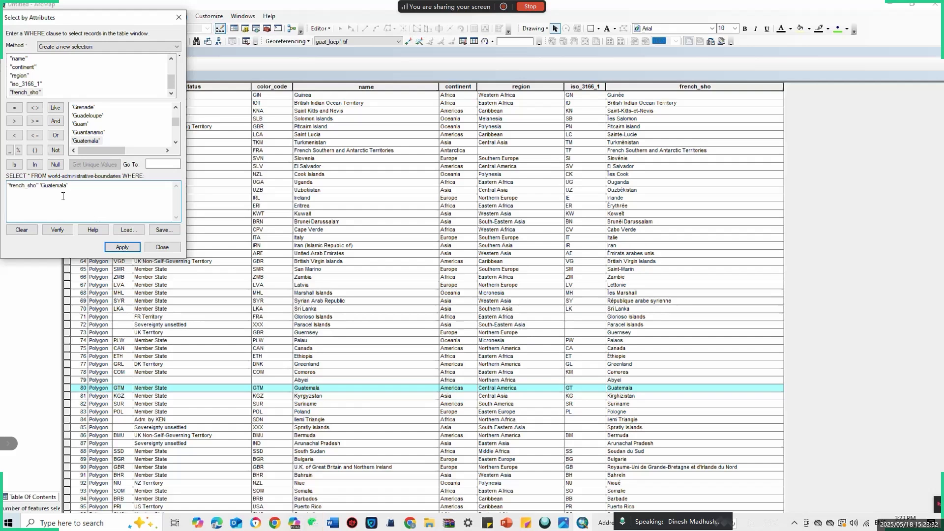
left_click(40, 185)
left_click(15, 108)
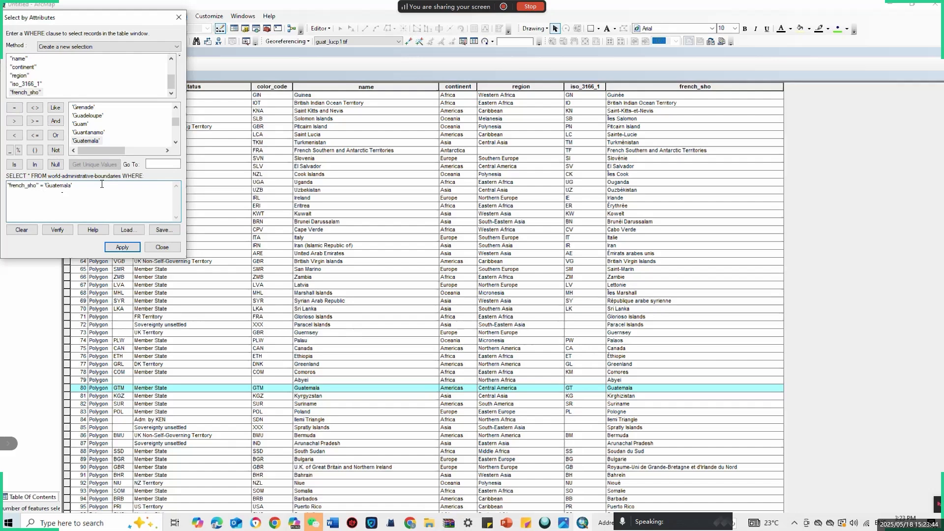
Delete the whole query expression to leave the WHERE clause empty.
key("BackSpace")
key("BackSpace")
key("BackSpace")
key("BackSpace")
key("BackSpace")
key("BackSpace")
key("BackSpace")
key("BackSpace")
key("BackSpace")
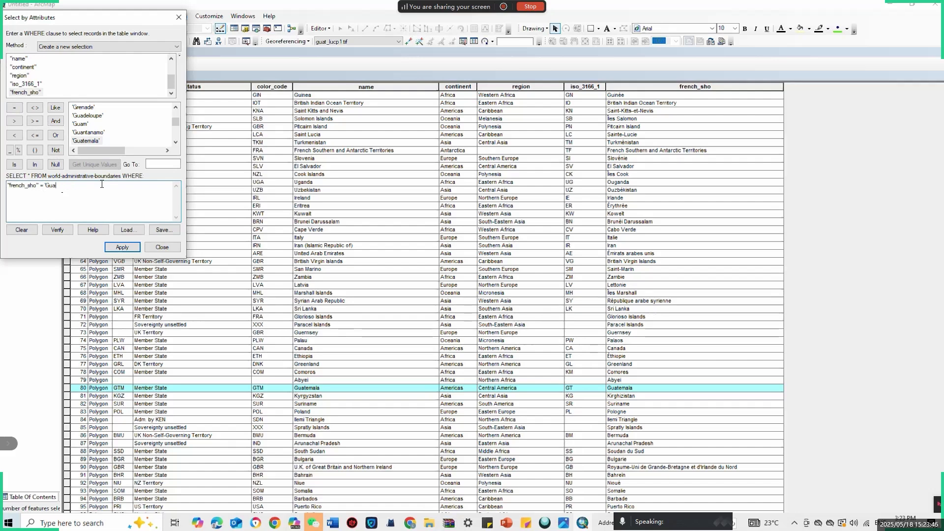
key("BackSpace")
key("BackSpace")
key("BackSpace")
key("BackSpace")
key("BackSpace")
key("BackSpace")
key("BackSpace")
key("BackSpace")
key("BackSpace")
key("BackSpace")
key("BackSpace")
key("BackSpace")
key("BackSpace")
key("BackSpace")
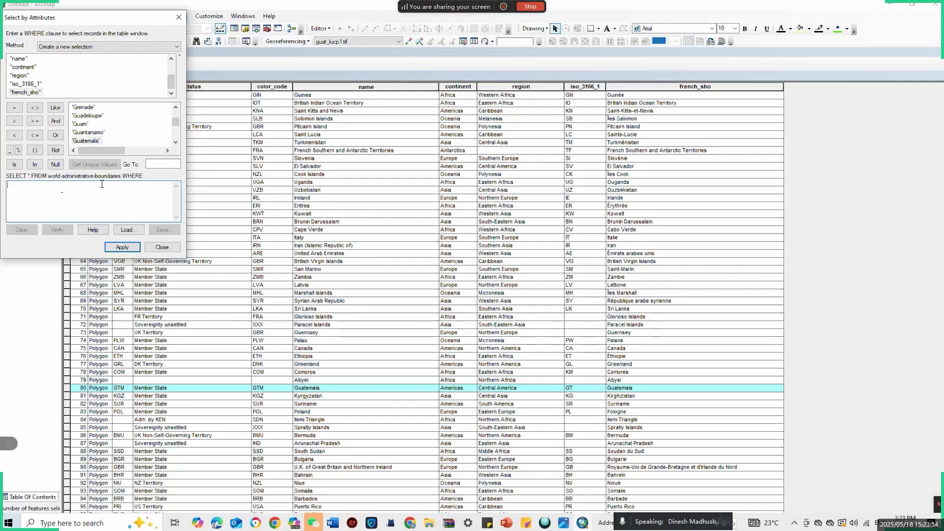
Rebuild the WHERE clause as "french_sho" = 'Guatemala' from the field, the equals operator and the unique value.
mouse_move(399, 4)
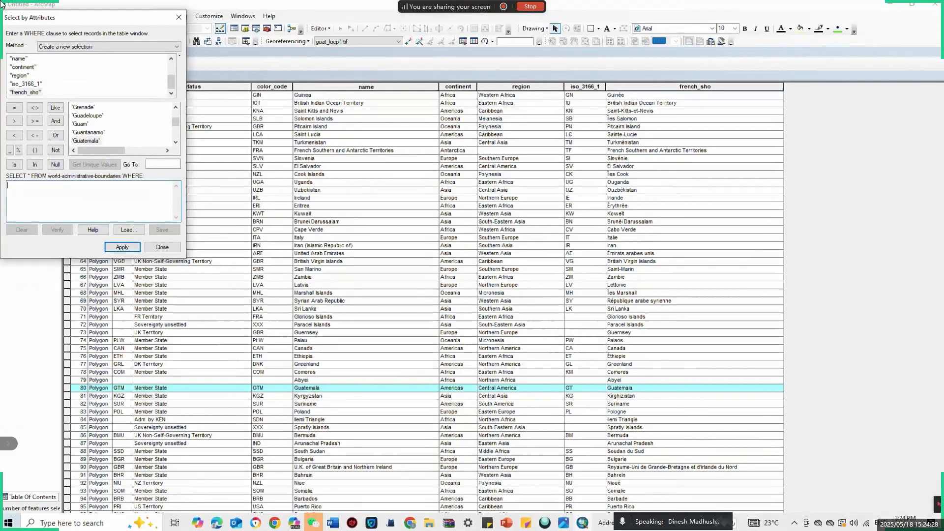
double_click(23, 92)
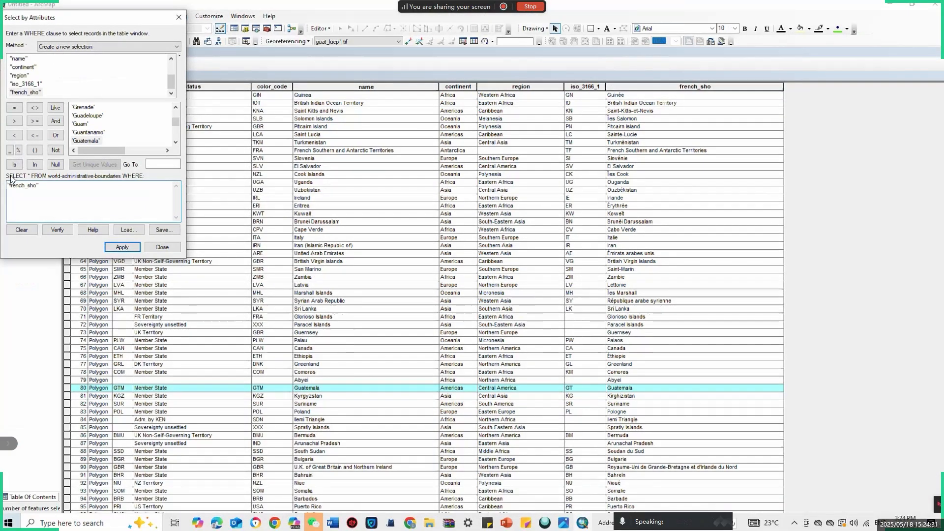
left_click(14, 107)
double_click(89, 142)
Apply the attribute query to select the Guatemala record, and run it a second time.
mouse_move(459, 5)
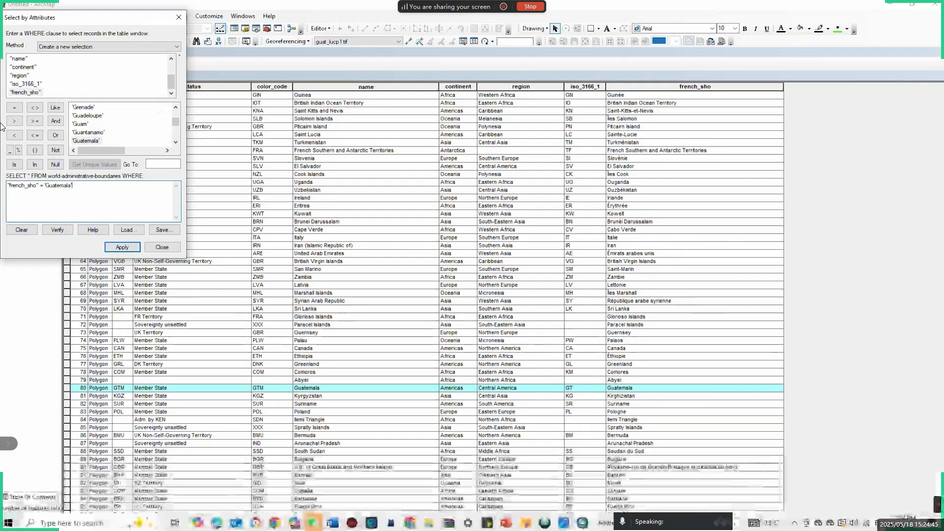
left_click(237, 369)
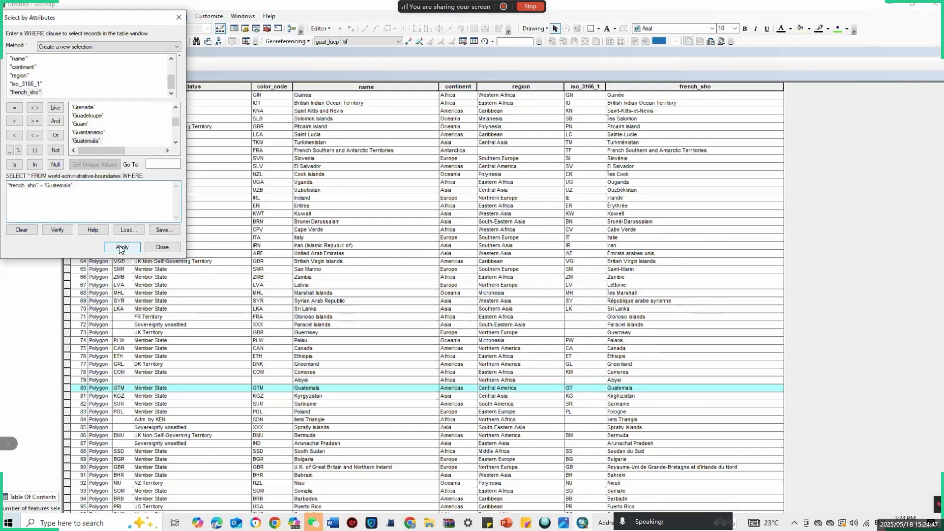
left_click(120, 250)
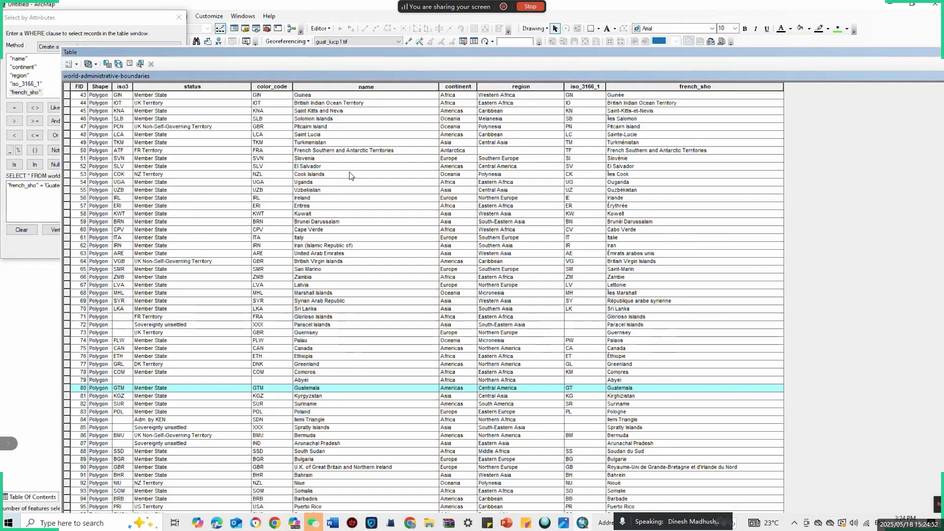
left_click(141, 20)
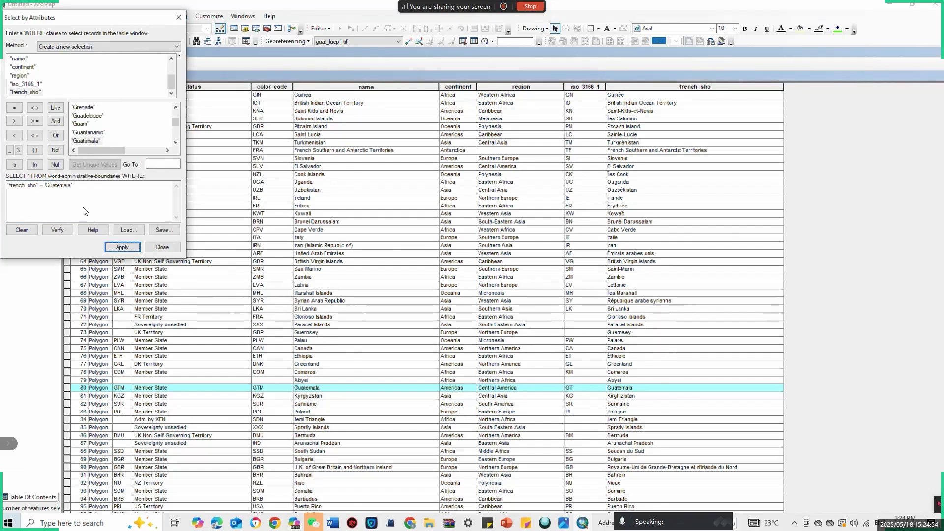
left_click(119, 250)
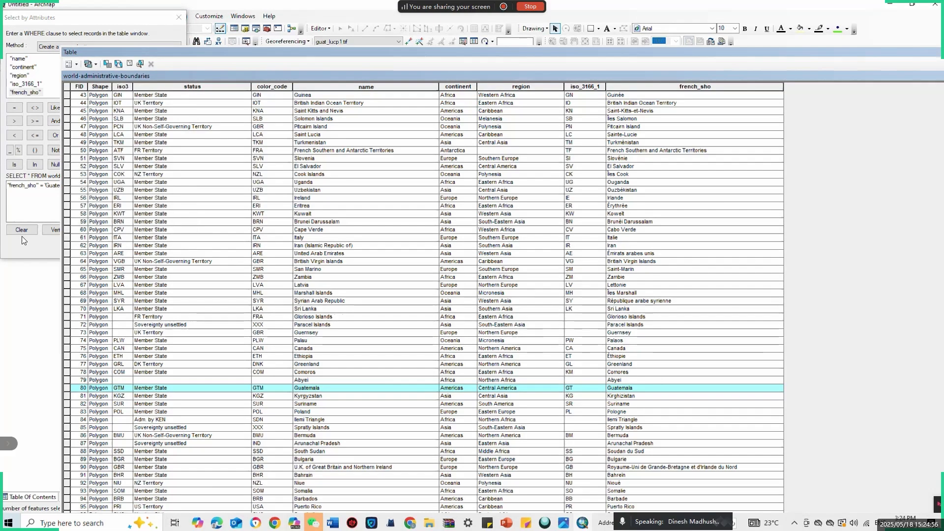
Close the Select By Attributes dialog and the attribute table to return to the map with Guatemala selected.
left_click(34, 249)
left_click(162, 247)
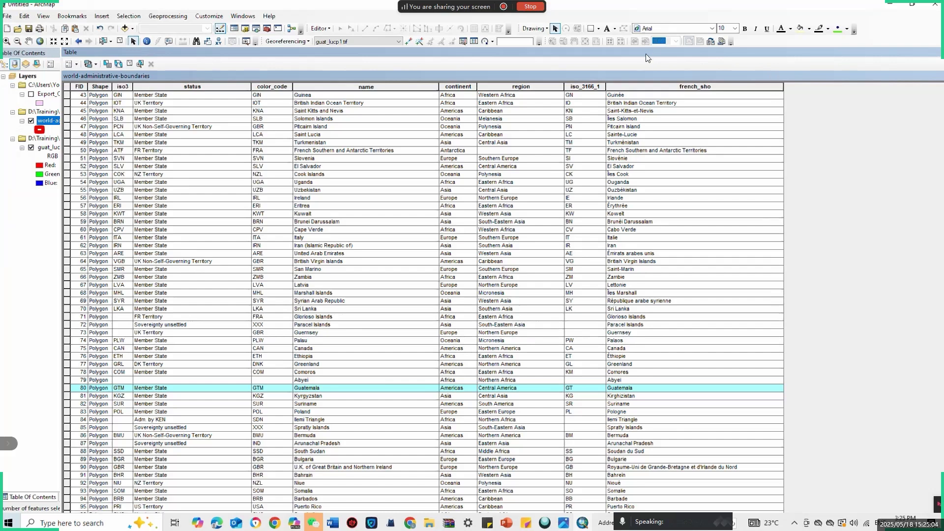
left_click_drag(574, 49, 515, 93)
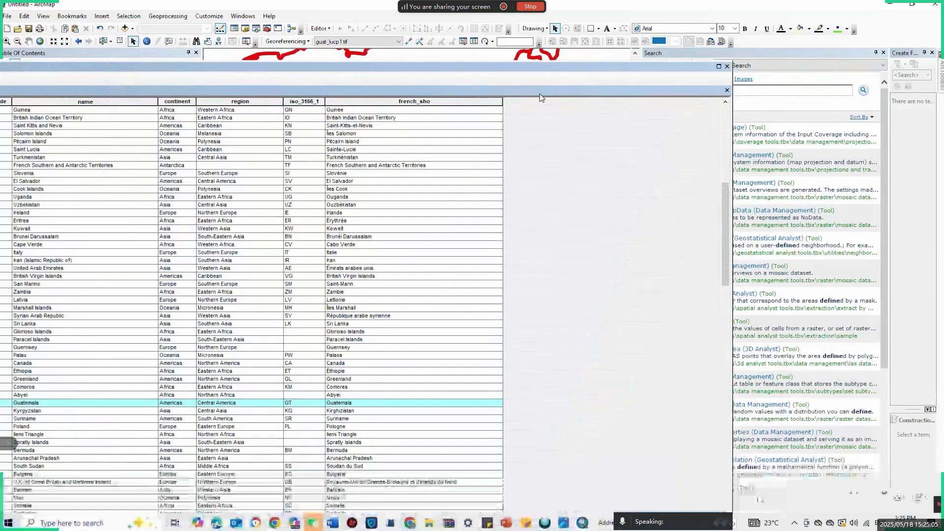
left_click(727, 68)
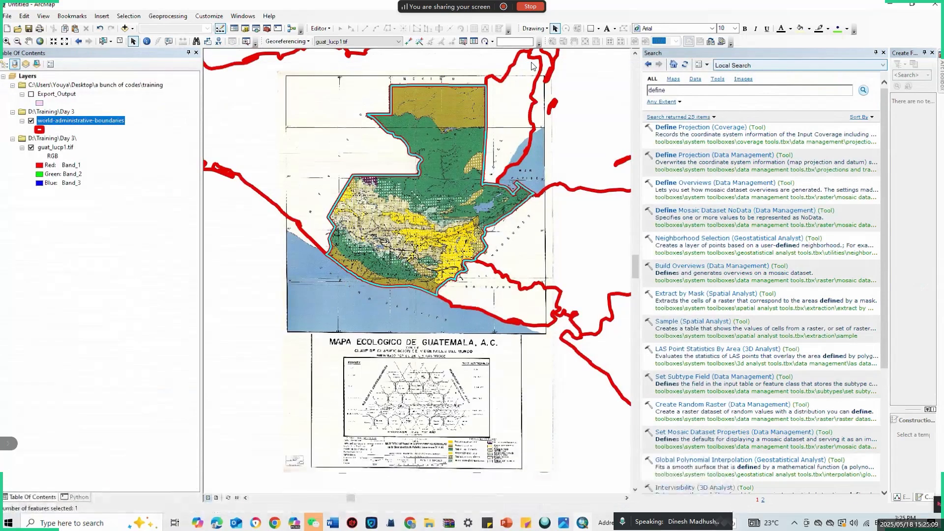
Export the selected feature of world-administrative-boundaries as guatemala.shp in the training folder, and add it to the map as a layer.
right_click(92, 123)
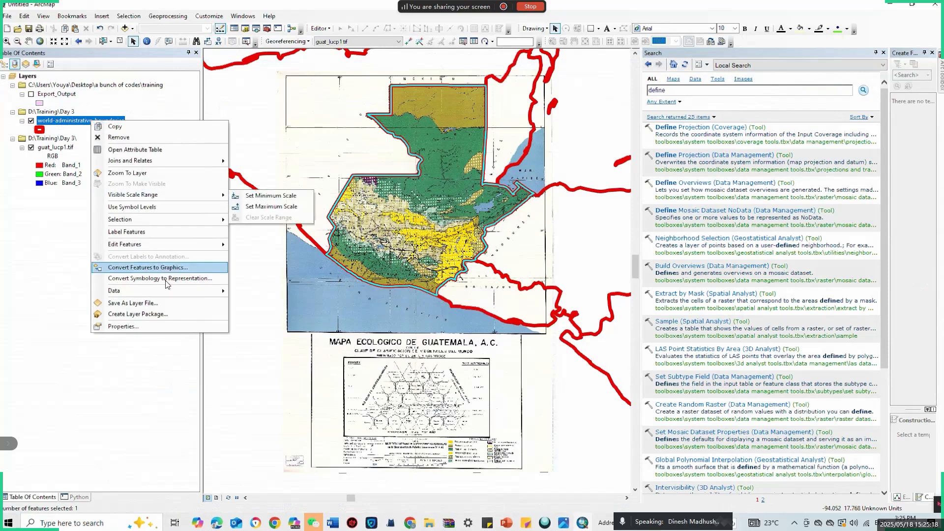
mouse_move(178, 290)
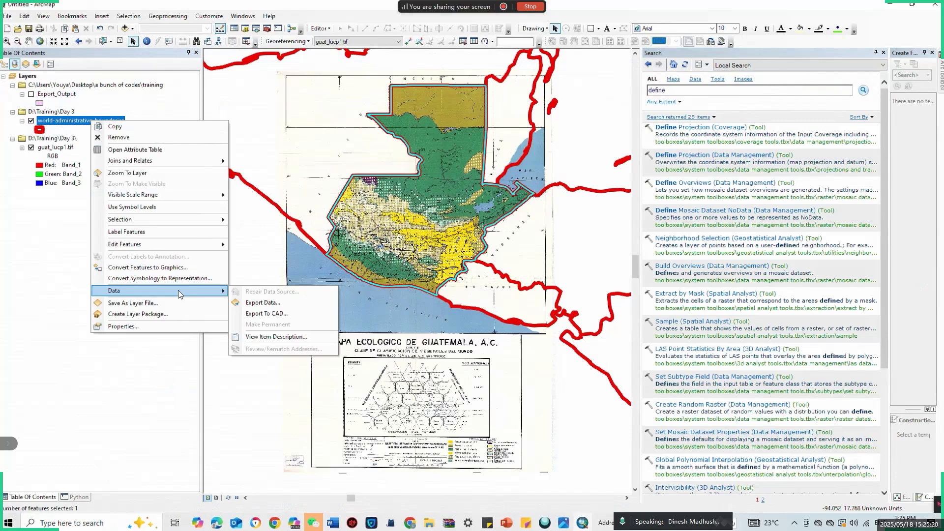
left_click(251, 303)
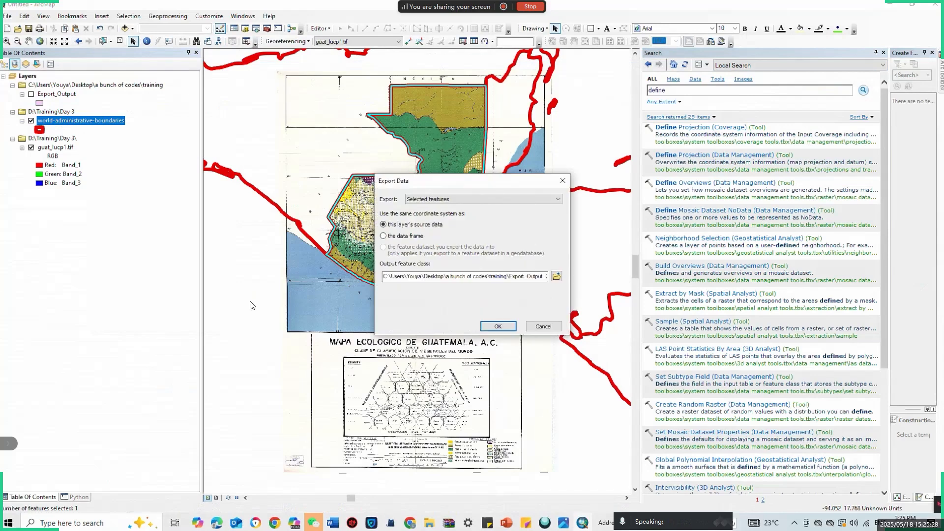
left_click(556, 276)
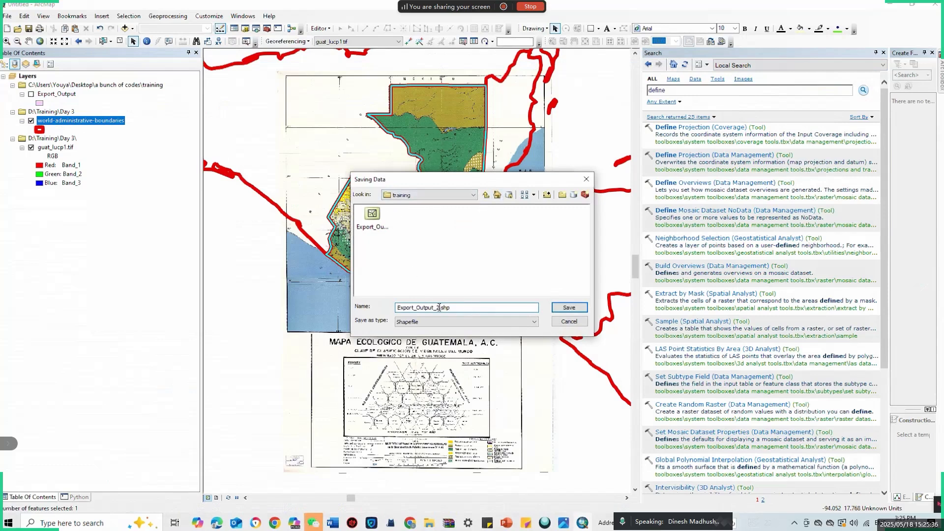
key("BackSpace")
key("BackSpace")
key("BackSpace")
key("BackSpace")
key("BackSpace")
key("BackSpace")
key("BackSpace")
key("BackSpace")
key("BackSpace")
key("BackSpace")
key("BackSpace")
key("BackSpace")
key("BackSpace")
key("BackSpace")
key("BackSpace")
type("guatemala")
left_click(578, 308)
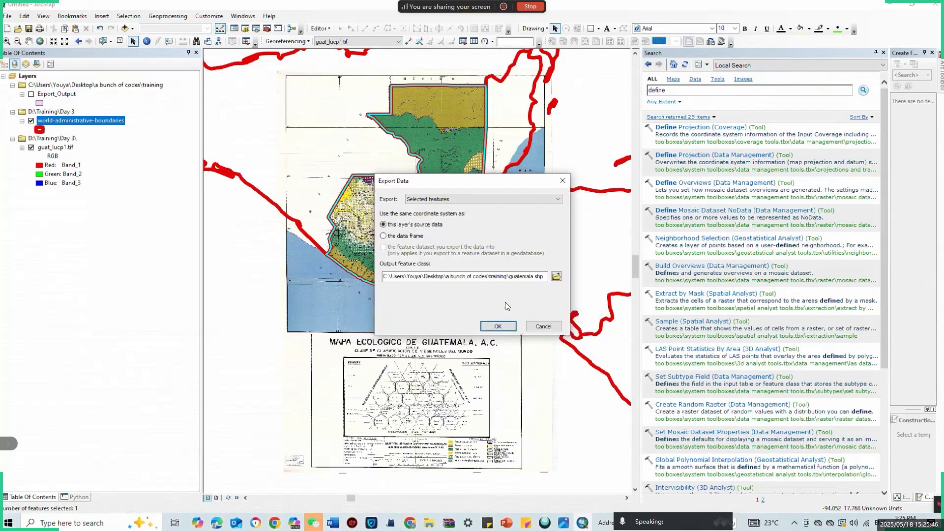
left_click(503, 328)
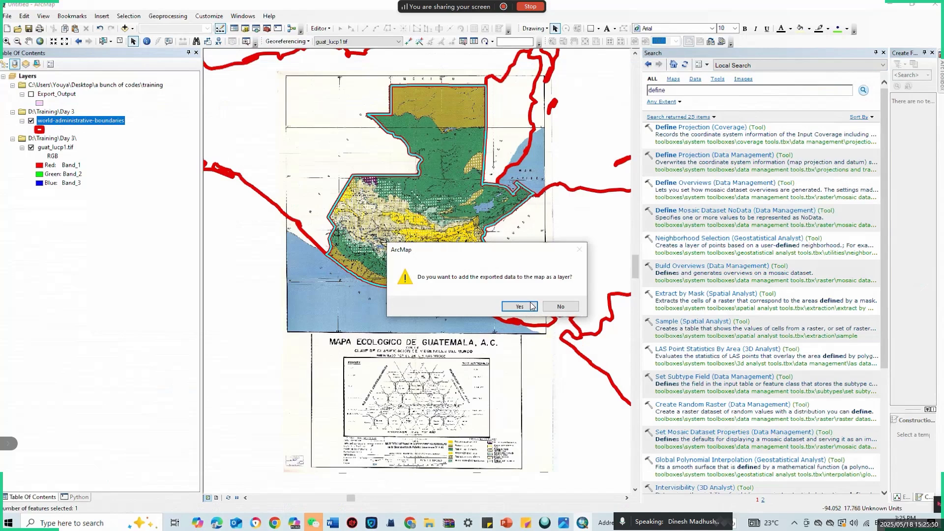
left_click(520, 306)
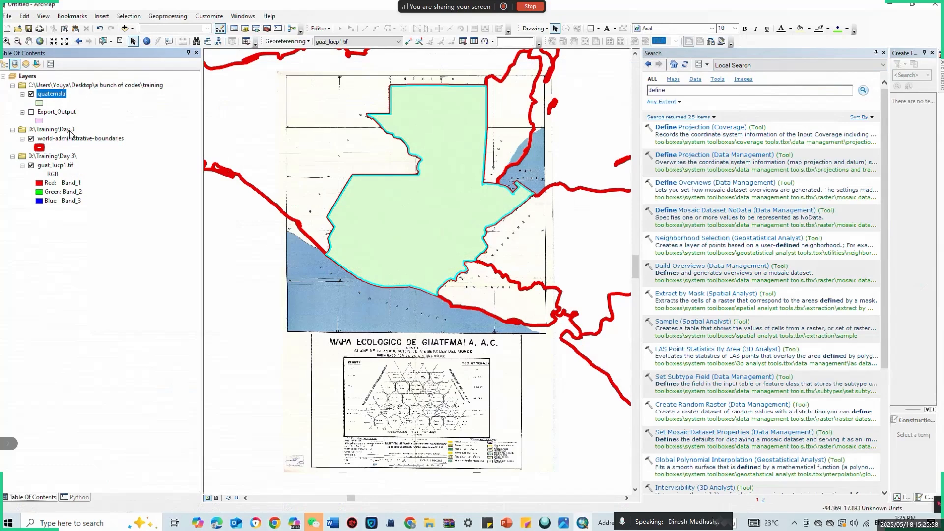
left_click(69, 139)
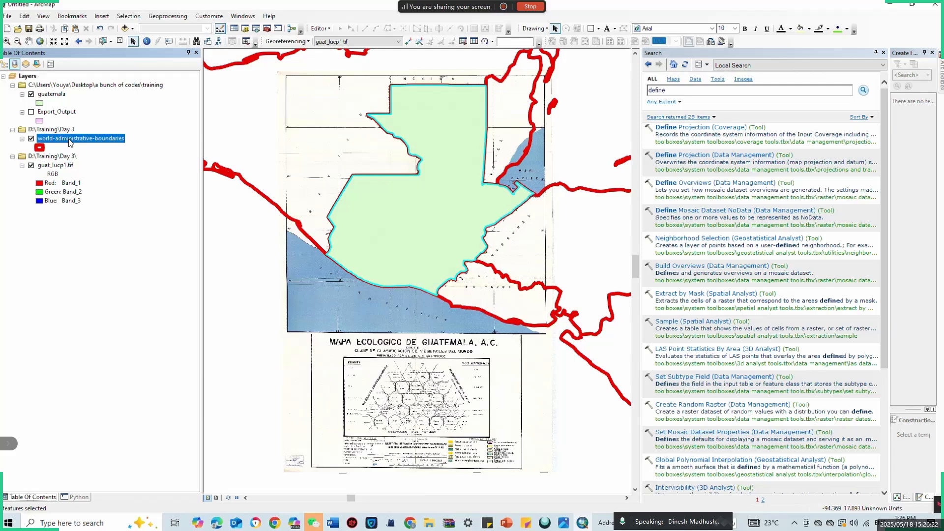
right_click(69, 142)
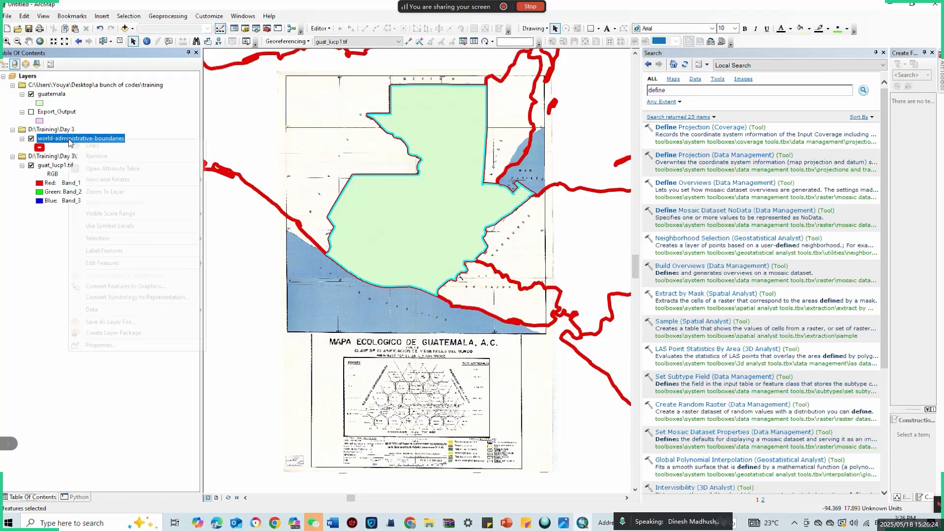
mouse_move(182, 308)
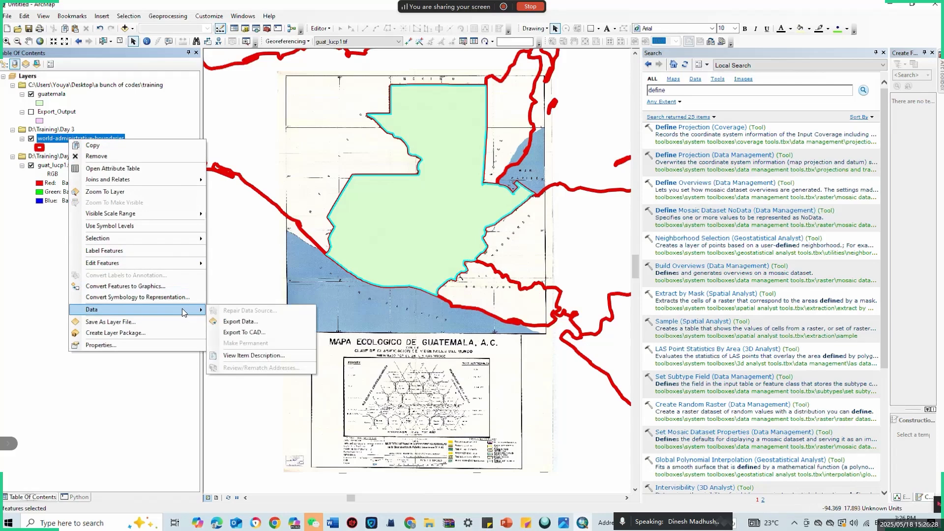
left_click(267, 322)
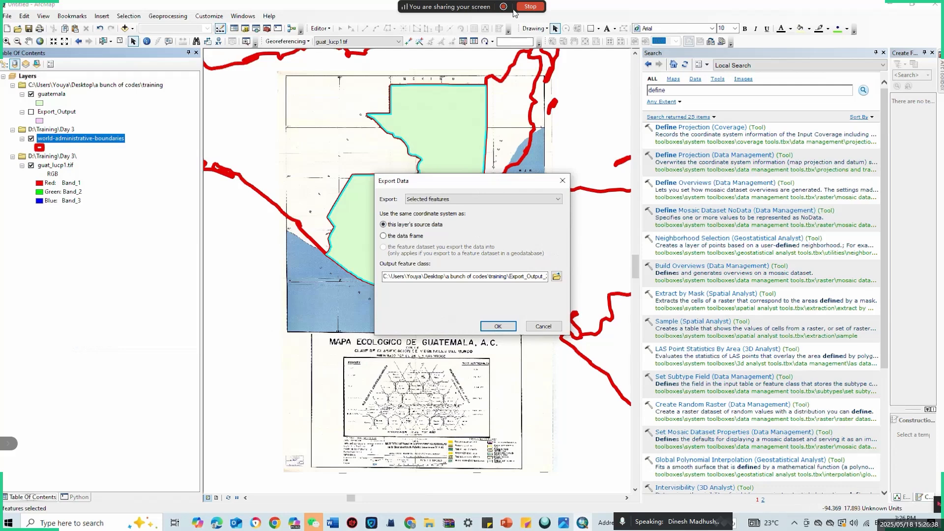
mouse_move(533, 6)
left_click(556, 277)
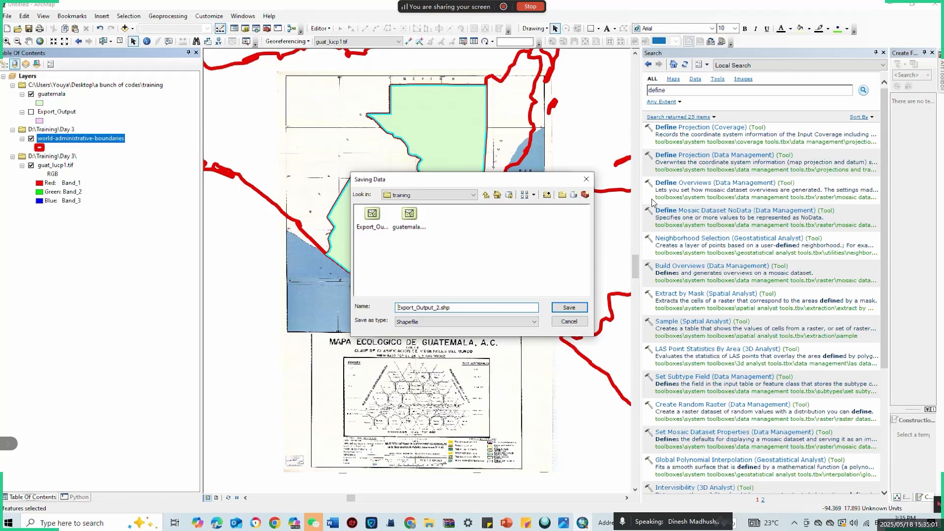
left_click(587, 181)
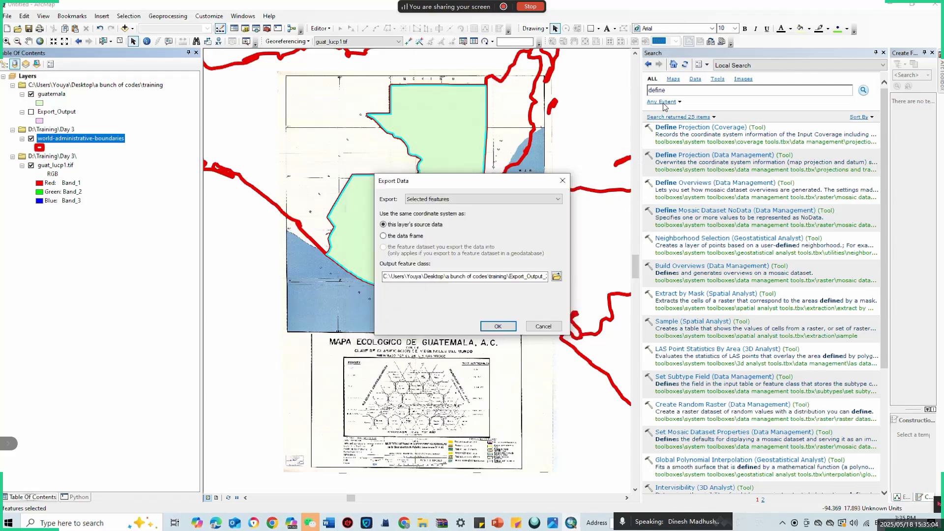
left_click(563, 182)
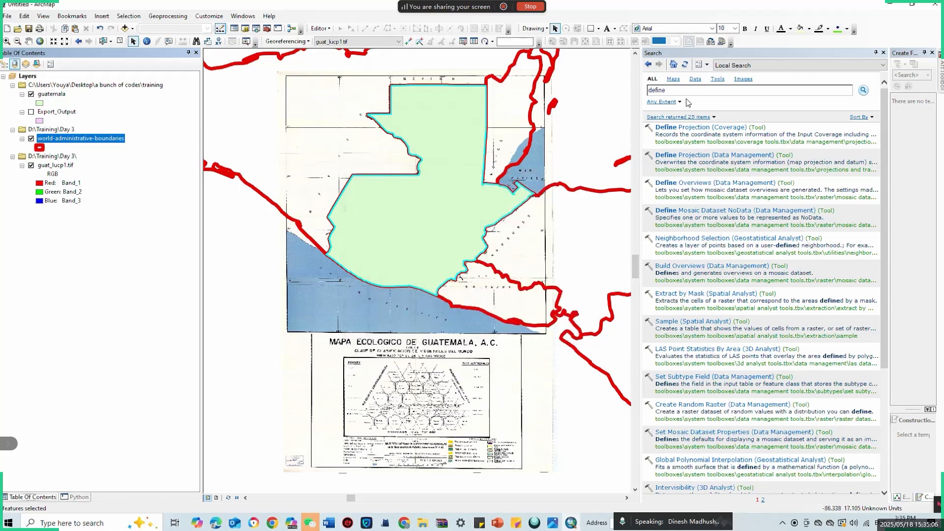
Search the tools for "extract by mask" and open the Extract by Mask (Spatial Analyst) tool.
key("BackSpace")
key("BackSpace")
key("BackSpace")
key("BackSpace")
key("BackSpace")
key("BackSpace")
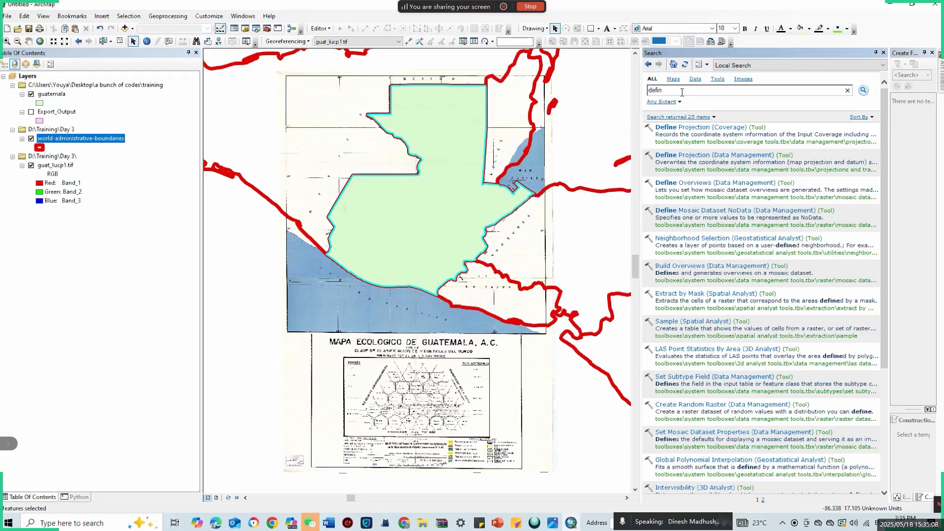
type("extract by mask")
key("Return")
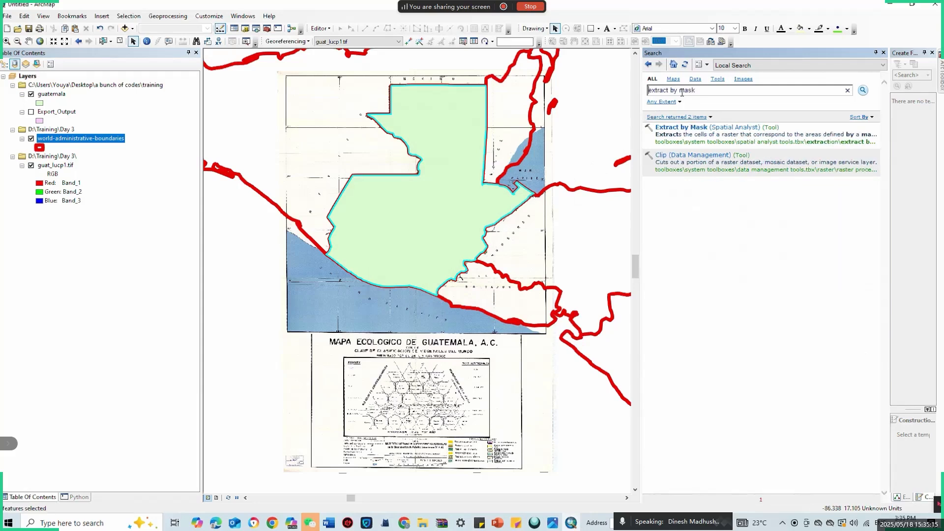
left_click(691, 129)
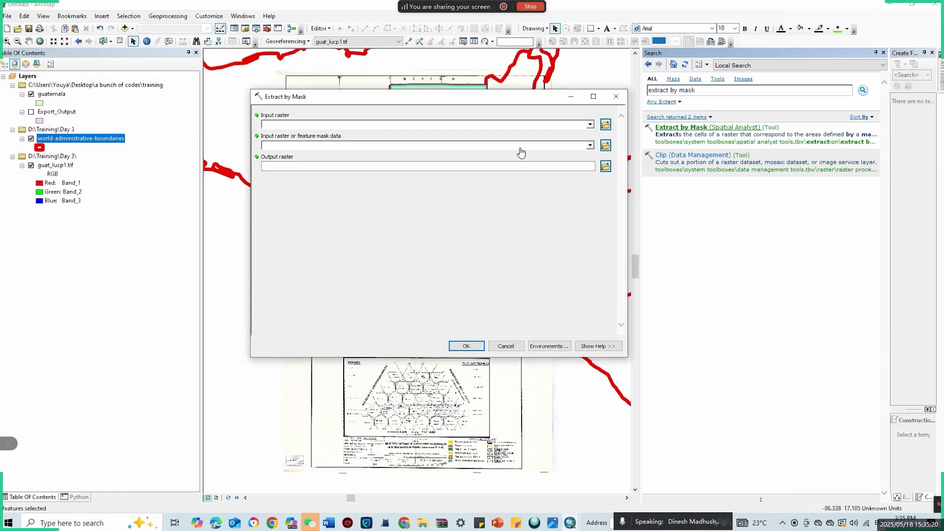
Run Extract by Mask on guat_lucp1.tif with guatemala as the mask, keeping the default output raster.
left_click(590, 124)
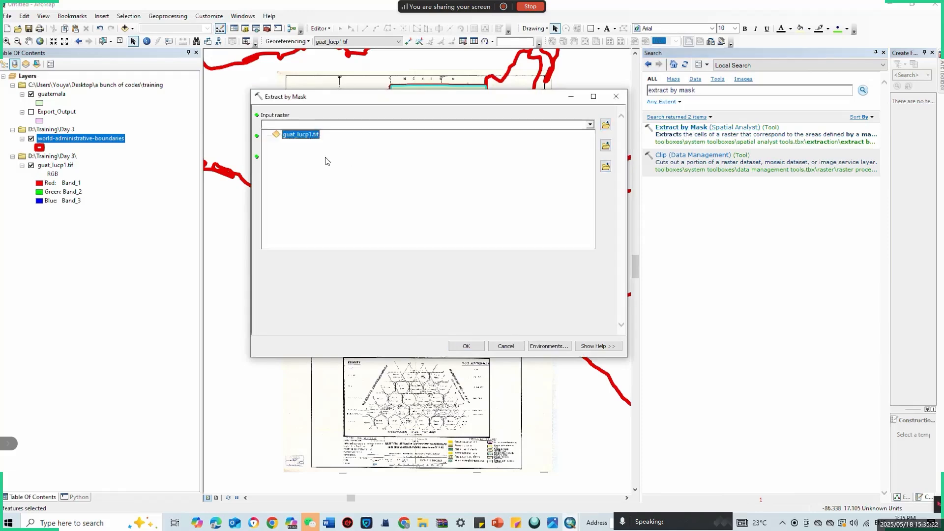
left_click(309, 135)
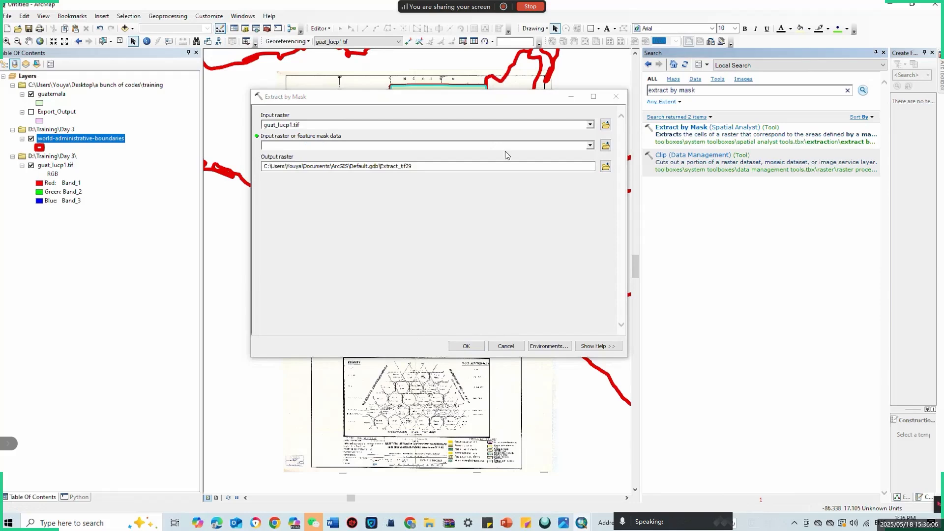
left_click(590, 145)
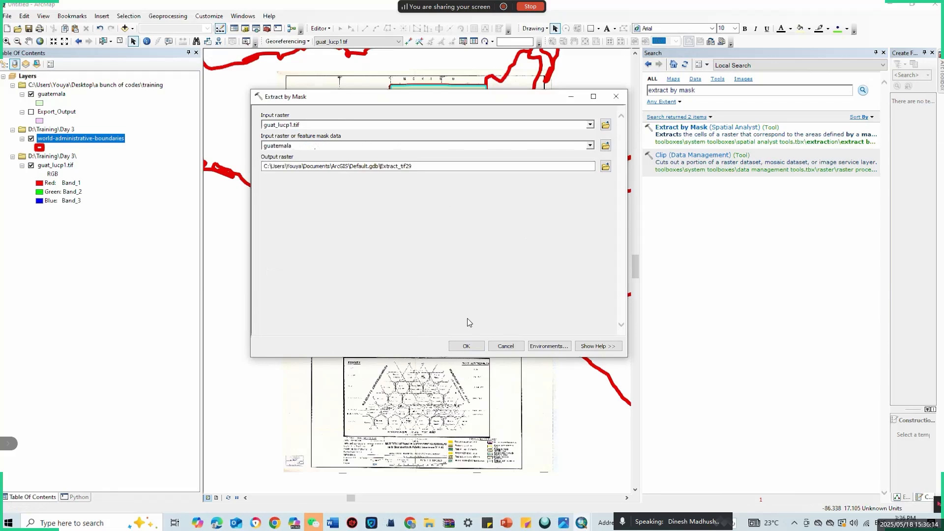
left_click(473, 347)
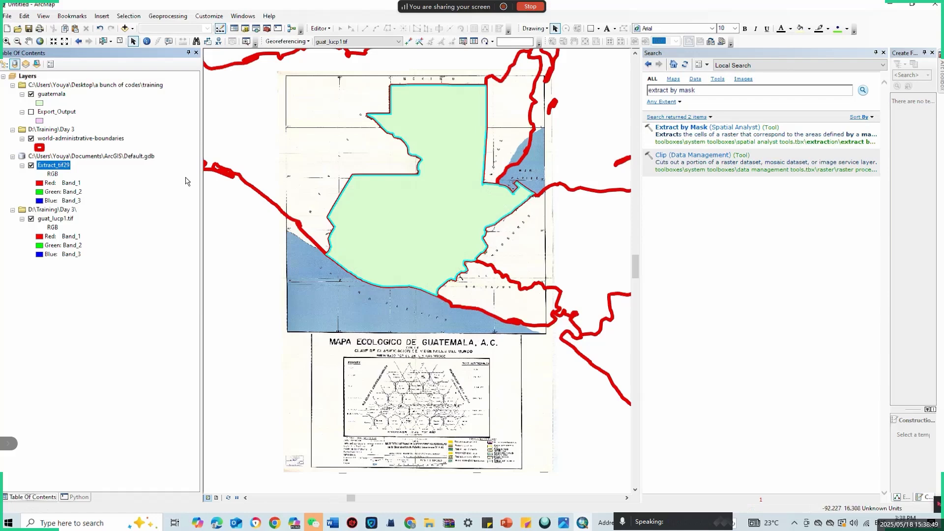
Hide the guatemala and guat_lucp1.tif layers, and zoom to the extent of the extracted raster Extract_tif29.
left_click(31, 94)
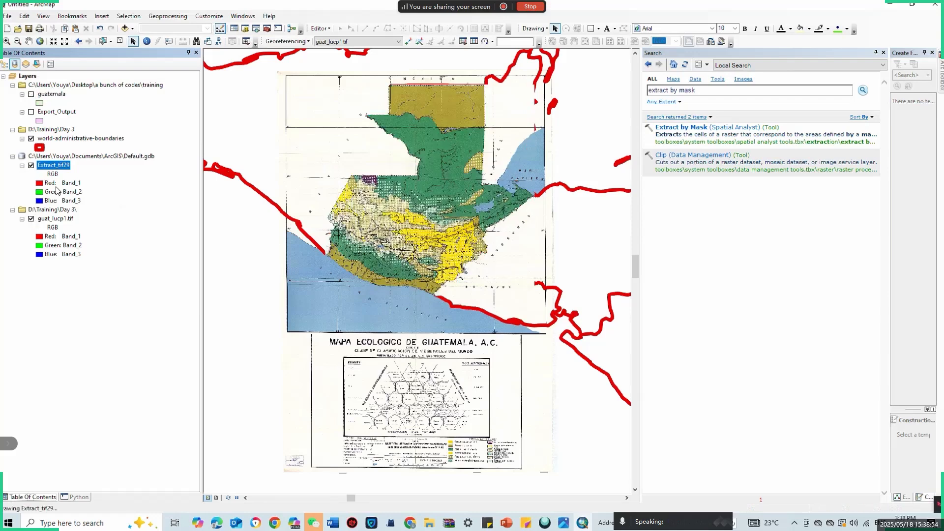
left_click(31, 219)
left_click(31, 95)
left_click(31, 95)
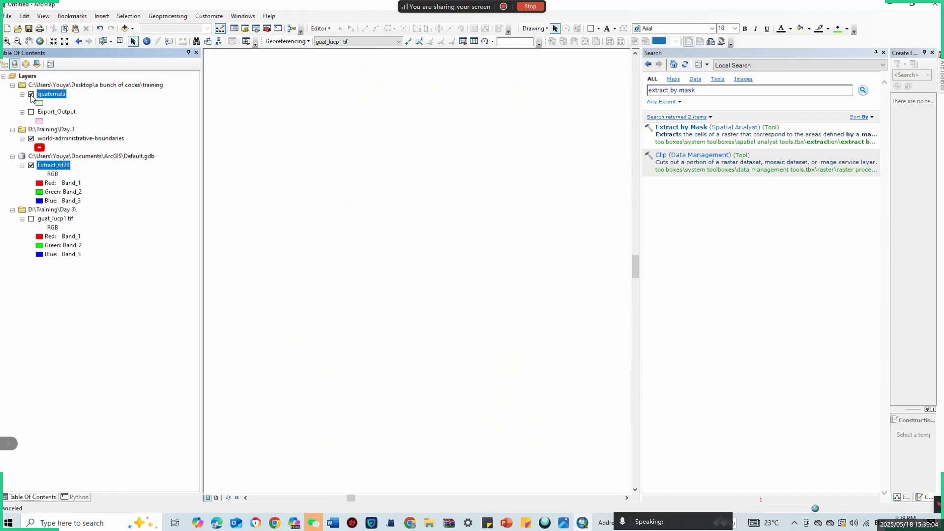
right_click(56, 168)
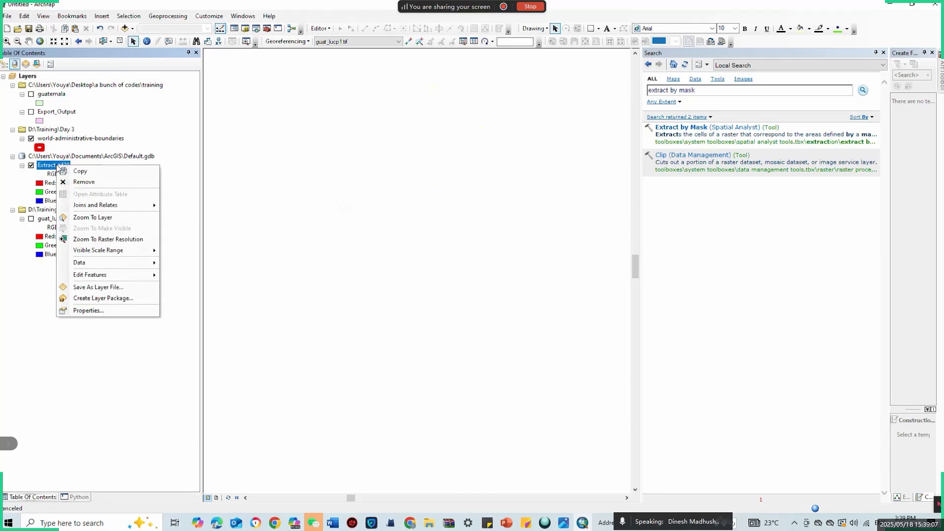
left_click(88, 217)
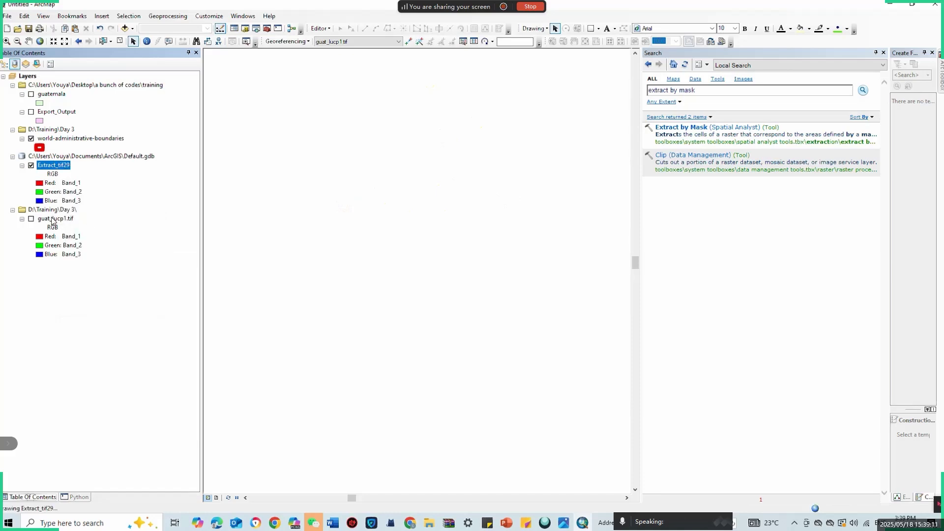
Show the guat_lucp1.tif layer to compare it with the extracted raster, and hide it again.
left_click(31, 219)
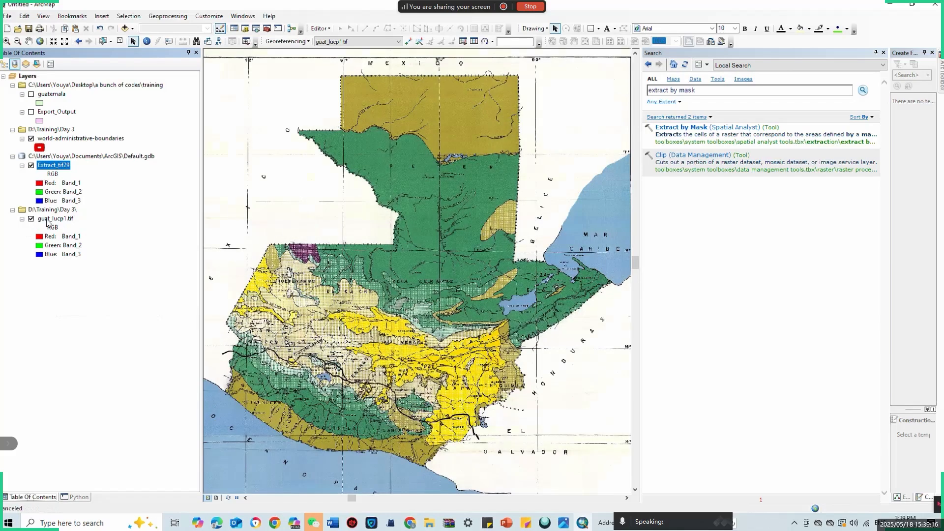
right_click(48, 220)
left_click(143, 193)
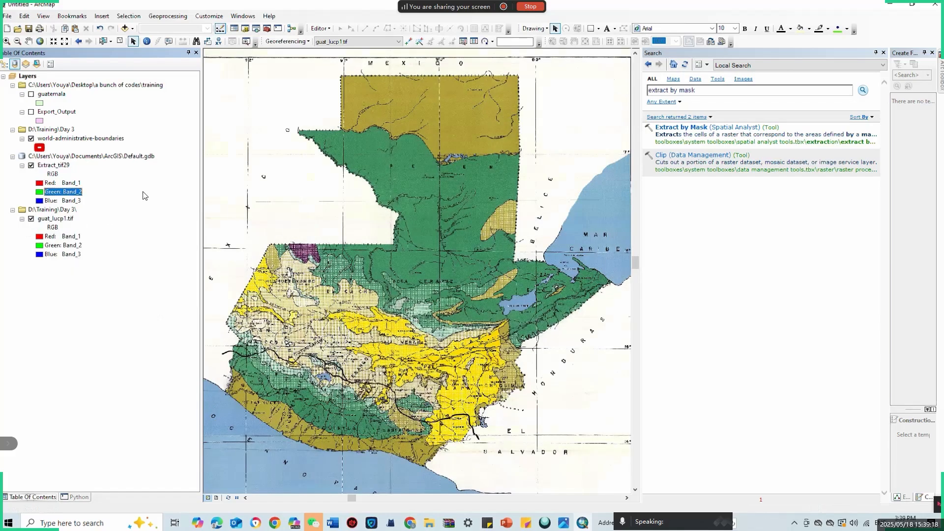
left_click(31, 219)
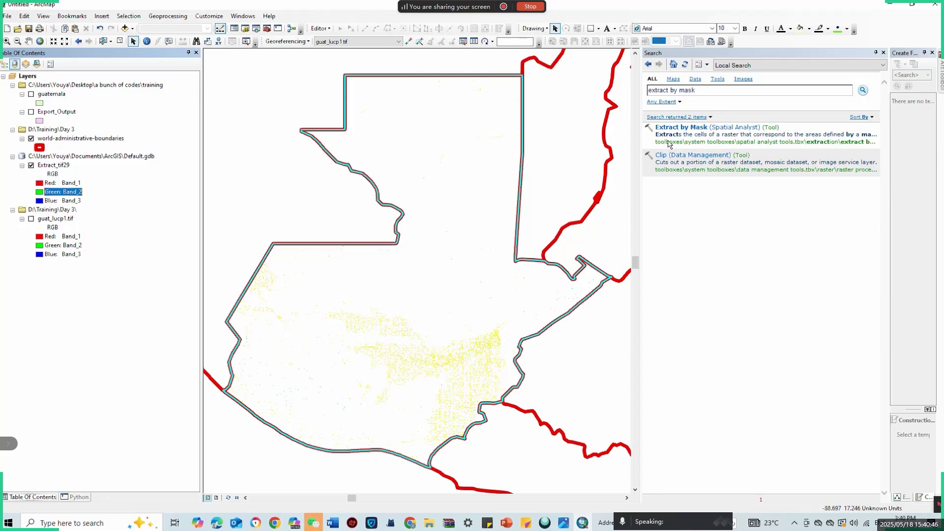
Run the Clip (Data Management) tool on guat_lucp1.tif with guatemala as output extent, keeping the default output raster.
left_click(703, 159)
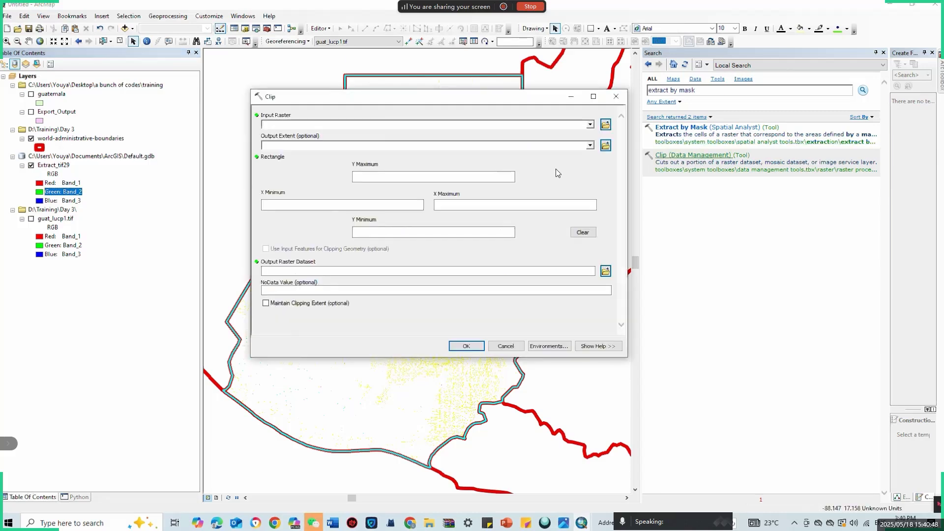
left_click(589, 125)
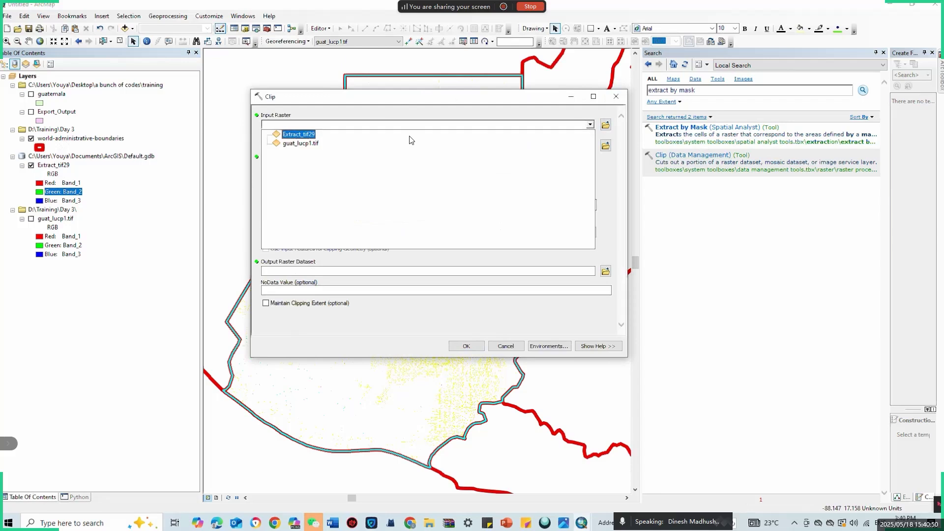
left_click(306, 143)
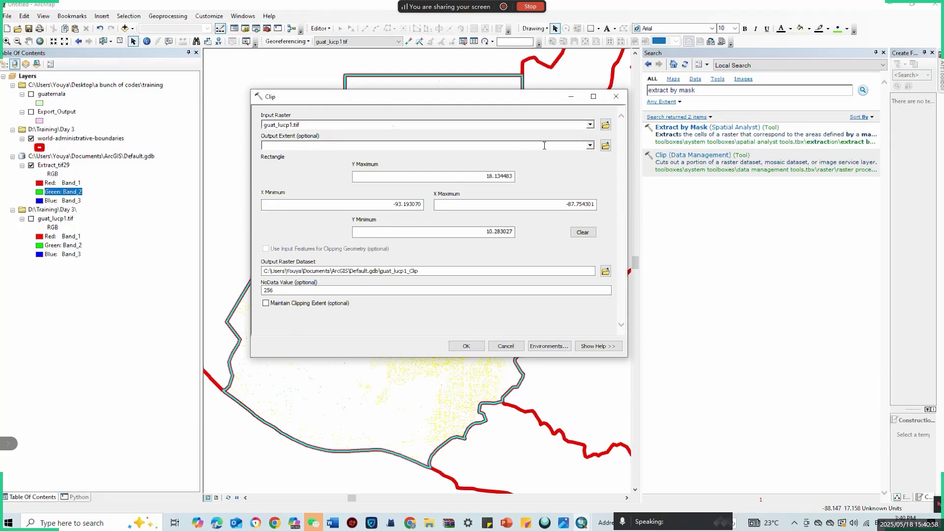
left_click(590, 145)
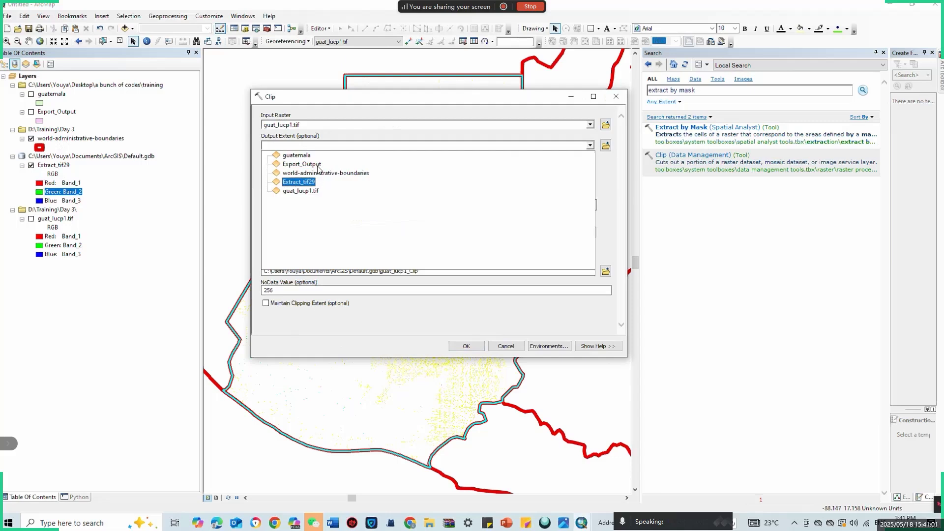
left_click(315, 155)
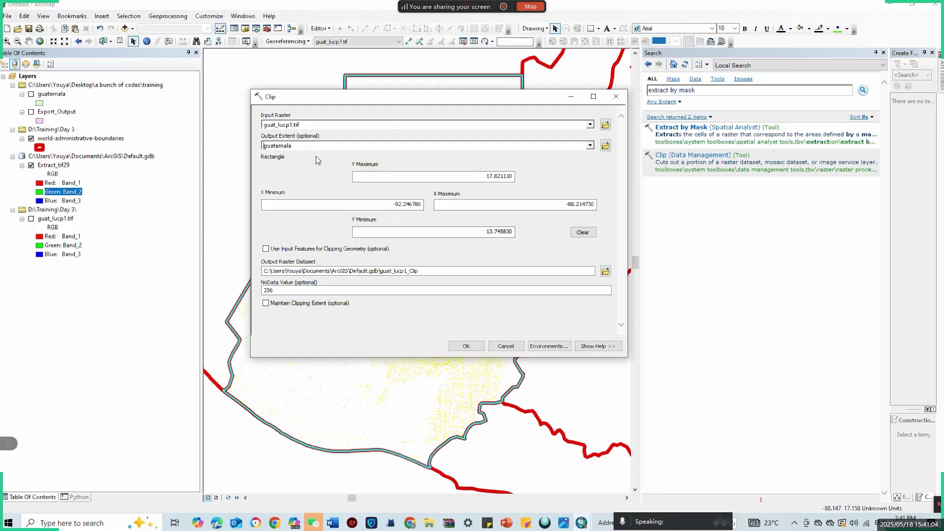
left_click(466, 347)
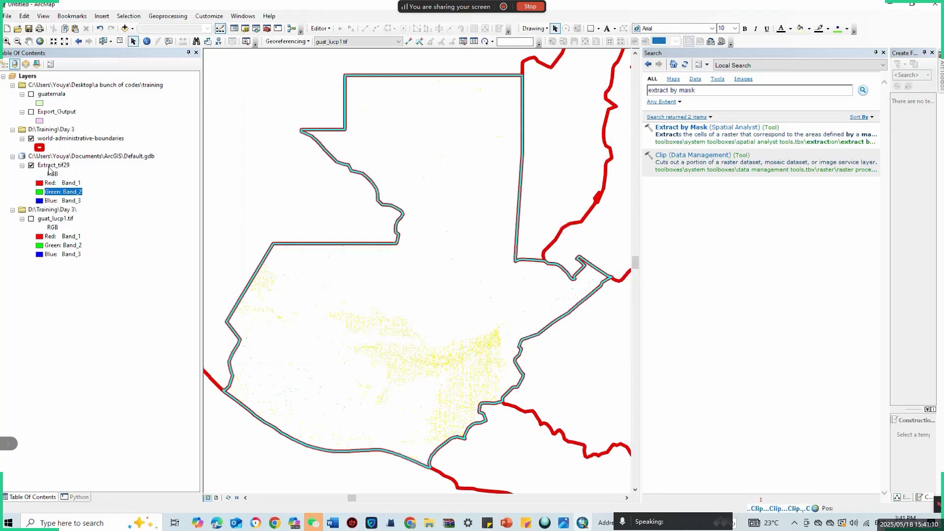
Remove the Extract_tif29 raster layer from the map.
left_click(49, 169)
left_click(49, 168)
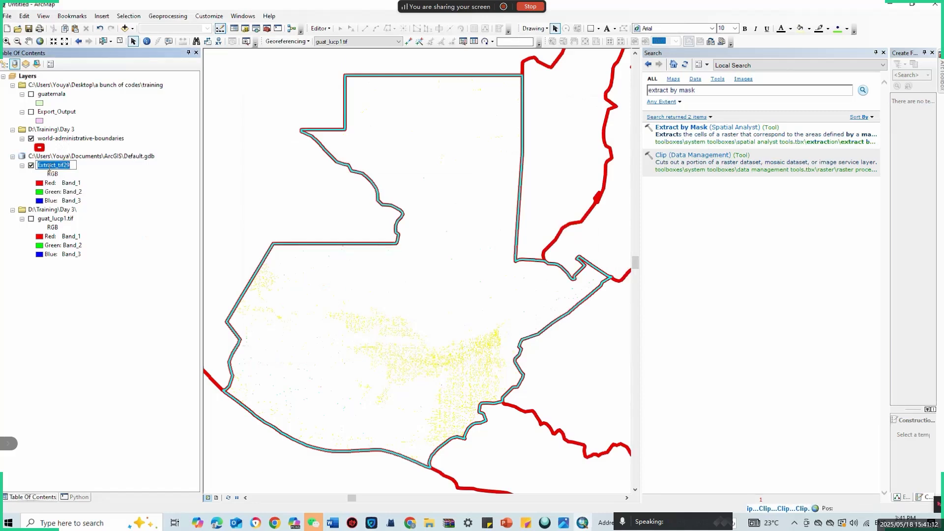
left_click(27, 180)
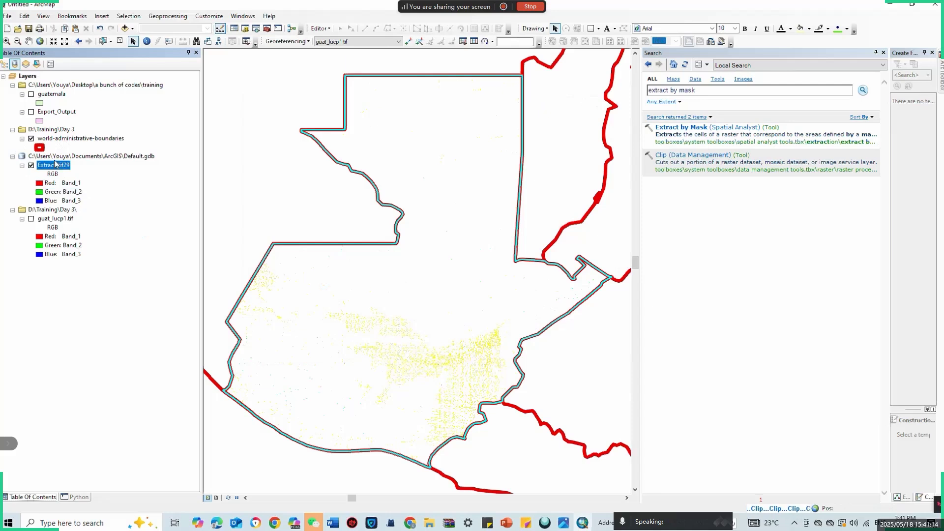
right_click(55, 168)
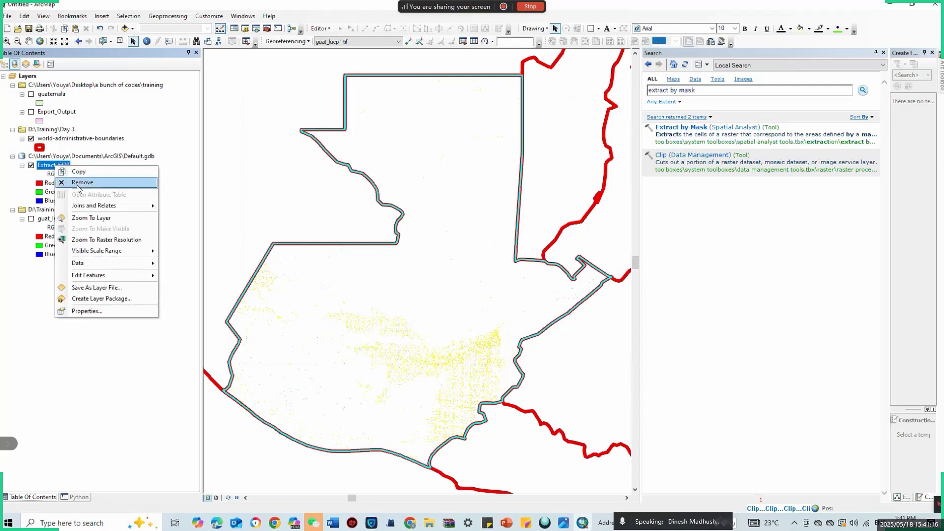
left_click(79, 183)
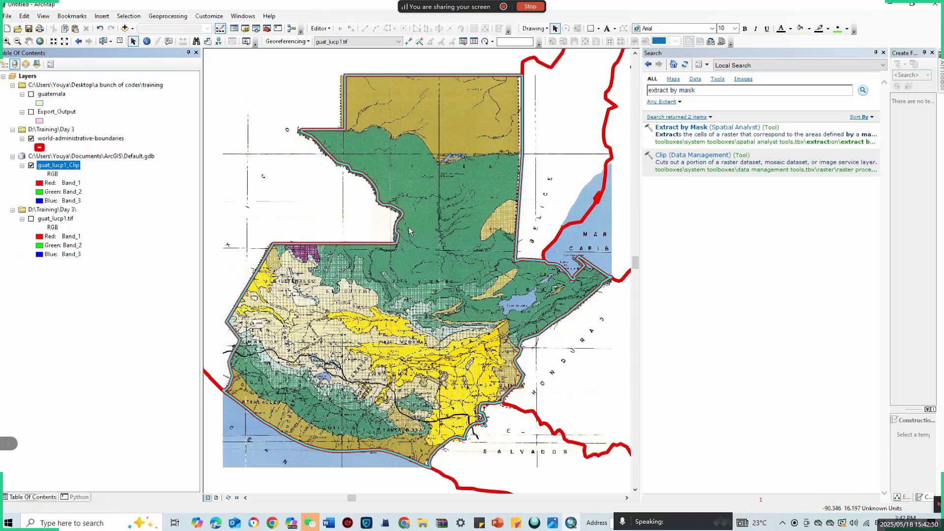
Hide the world-administrative-boundaries layer and zoom to the extent of guat_lucp1_Clip to inspect the clipped raster.
scroll(310, 228, "down", 4)
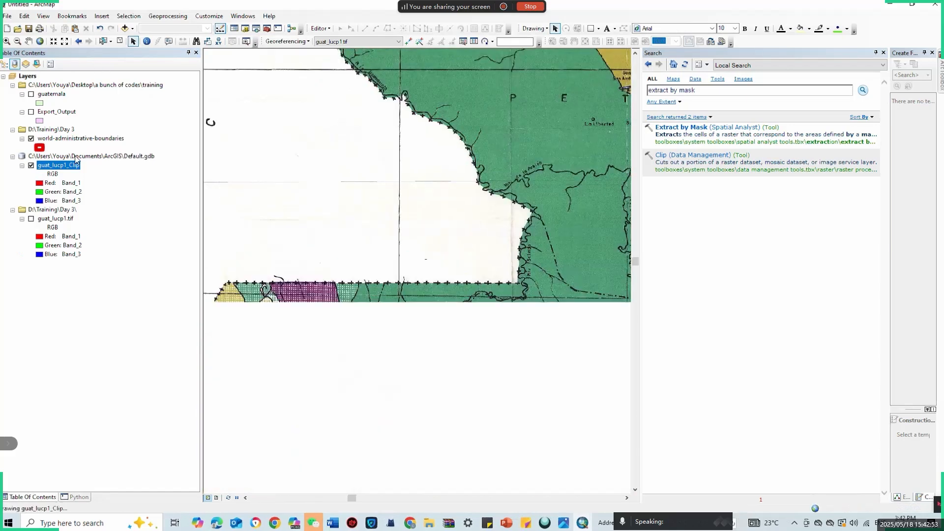
left_click(31, 139)
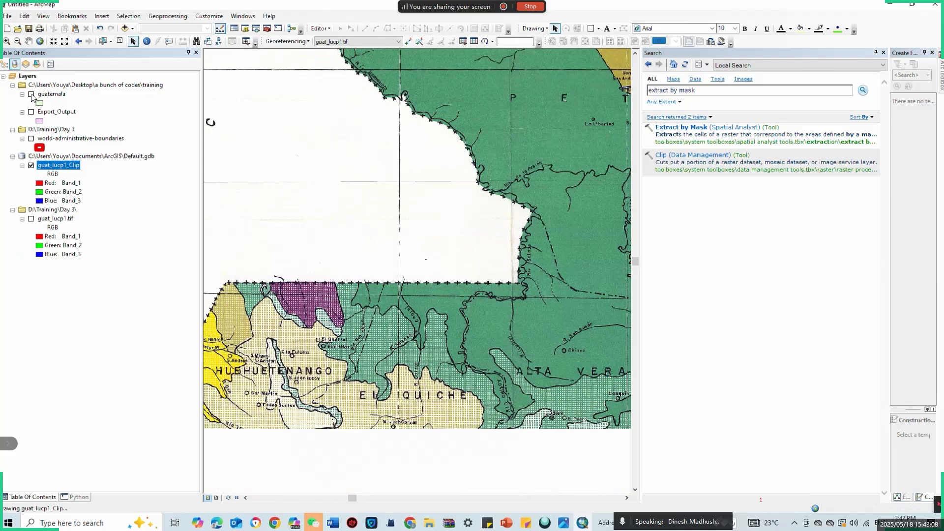
left_click(31, 95)
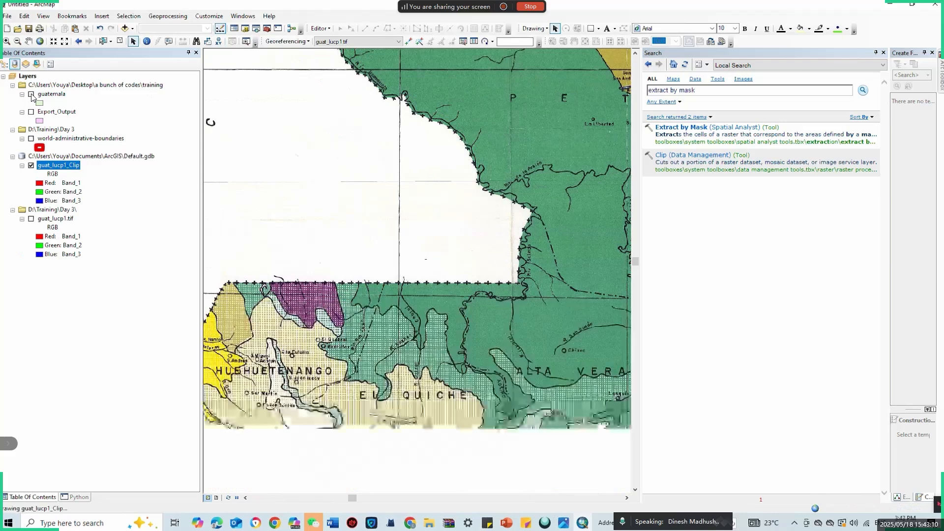
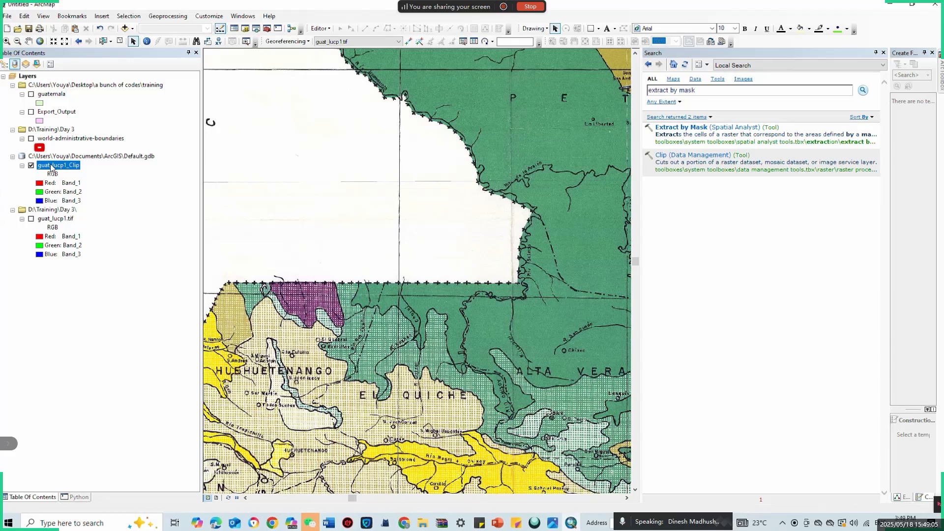
right_click(51, 166)
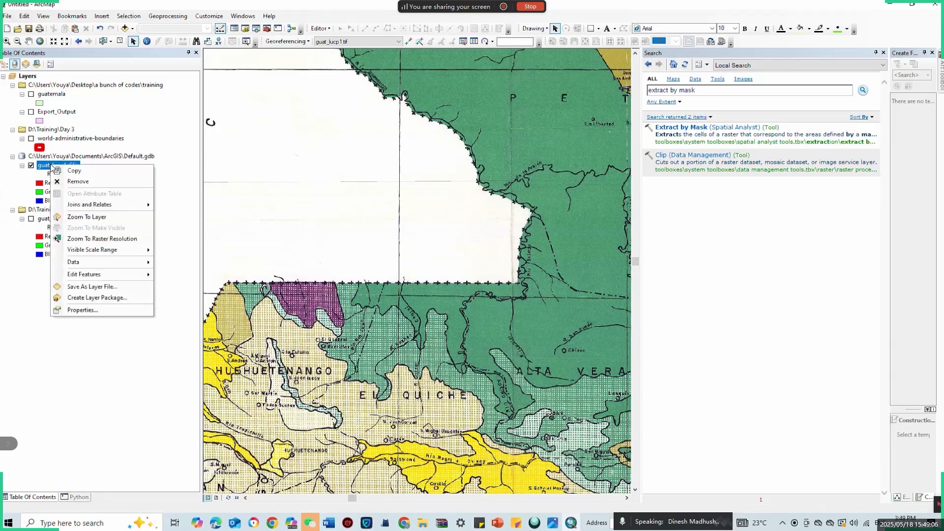
left_click(87, 217)
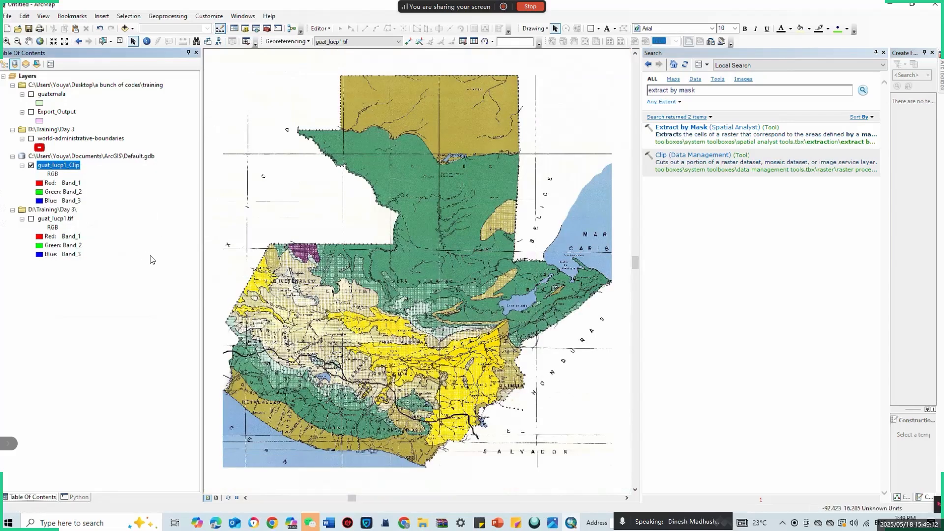
Hide guat_lucp1_Clip, show world-administrative-boundaries and guat_lucp1.tif, and zoom to the extent of guat_lucp1.tif.
left_click(31, 165)
left_click(31, 139)
left_click(31, 219)
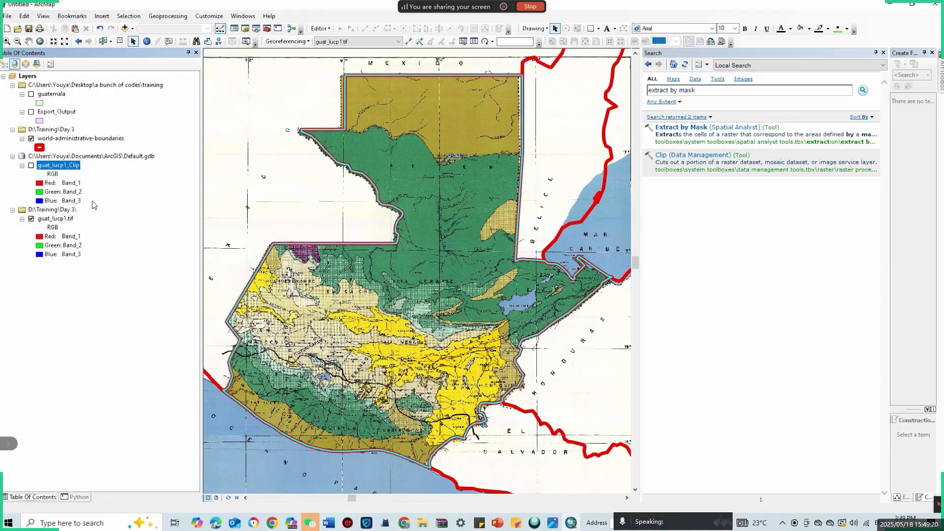
right_click(68, 220)
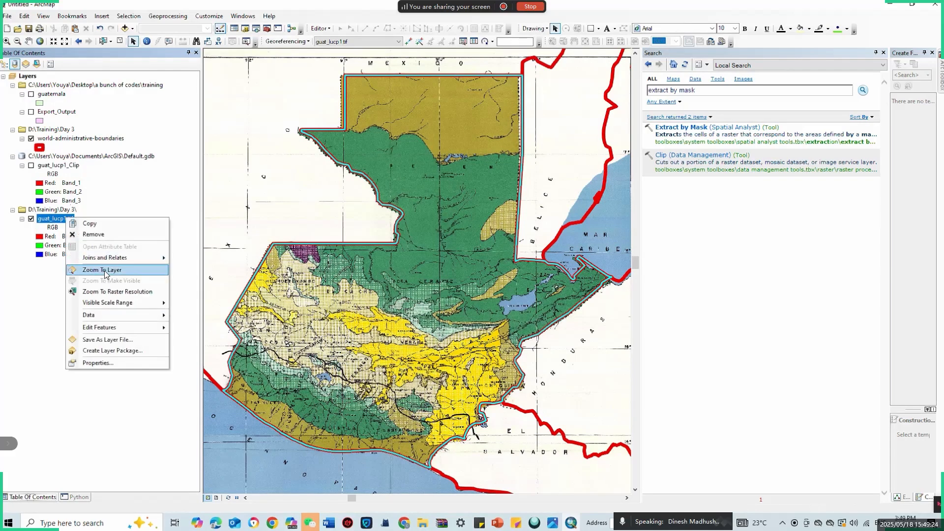
left_click(105, 274)
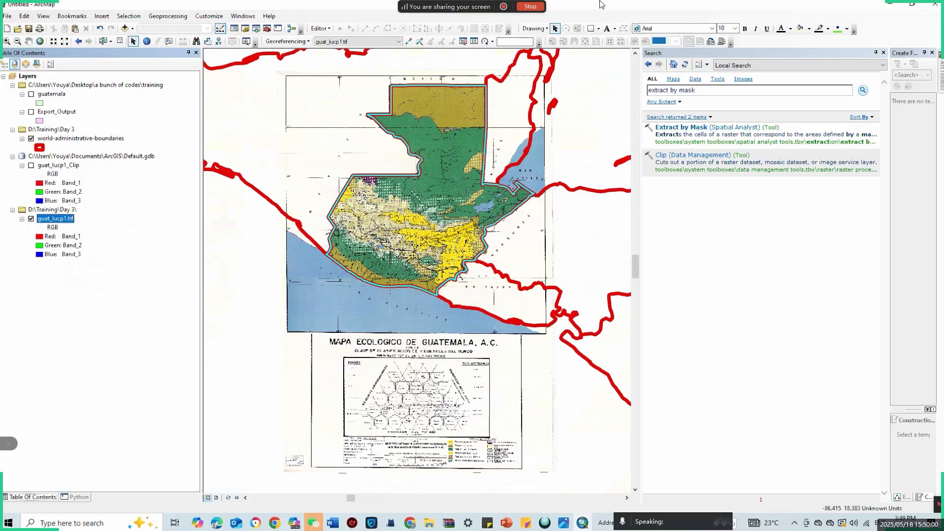
Set up Extract by Mask with guat_lucp1.tif as the input raster and guatemala as the feature mask.
mouse_move(444, 2)
left_click(708, 129)
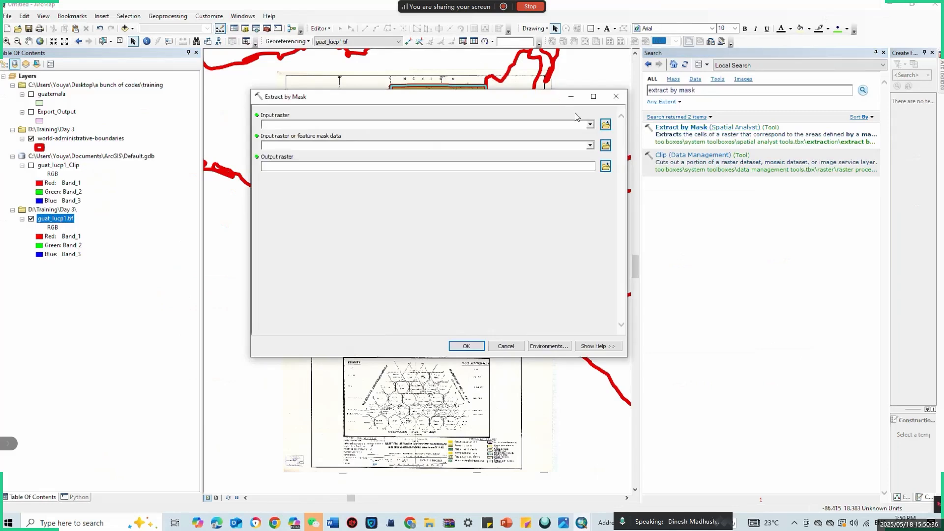
left_click(590, 125)
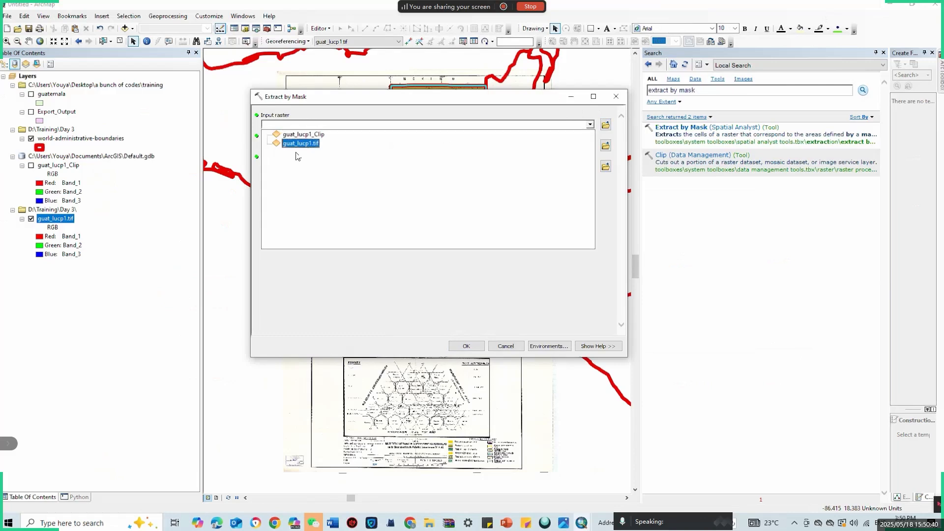
left_click(296, 146)
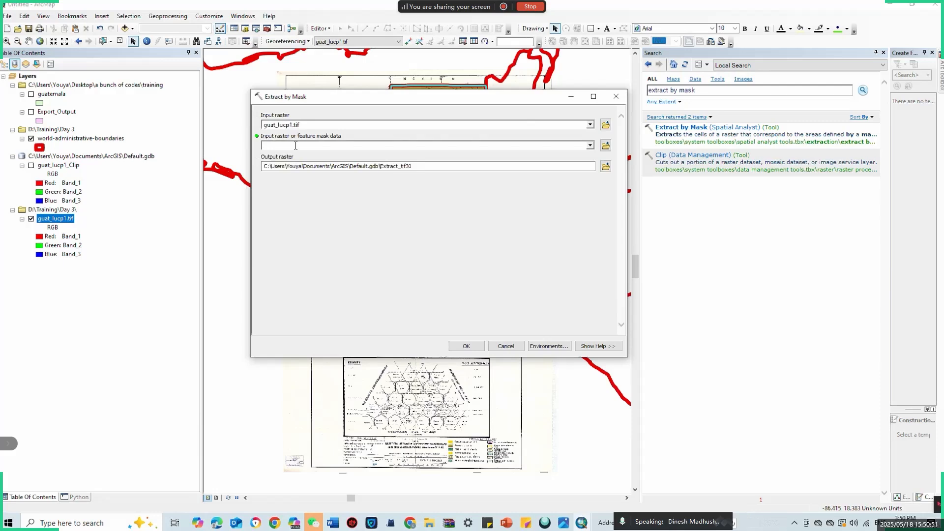
left_click(590, 145)
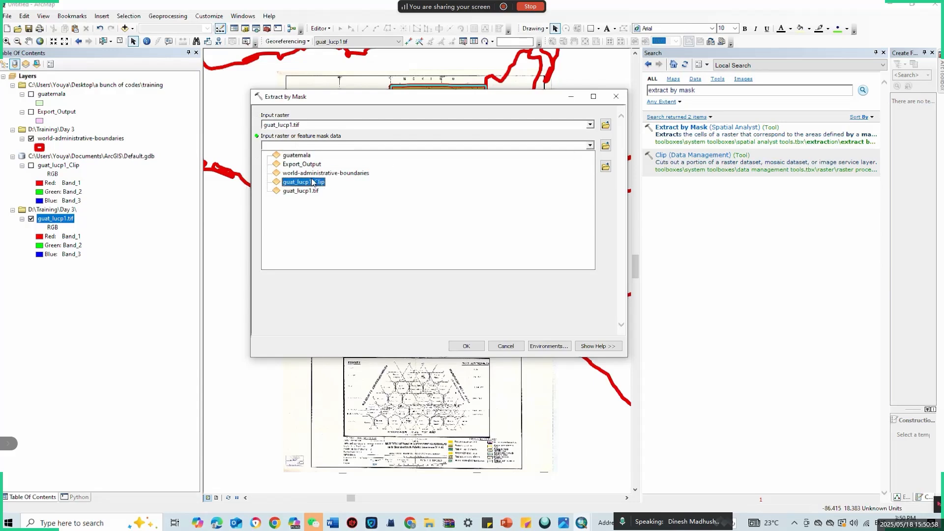
left_click(315, 156)
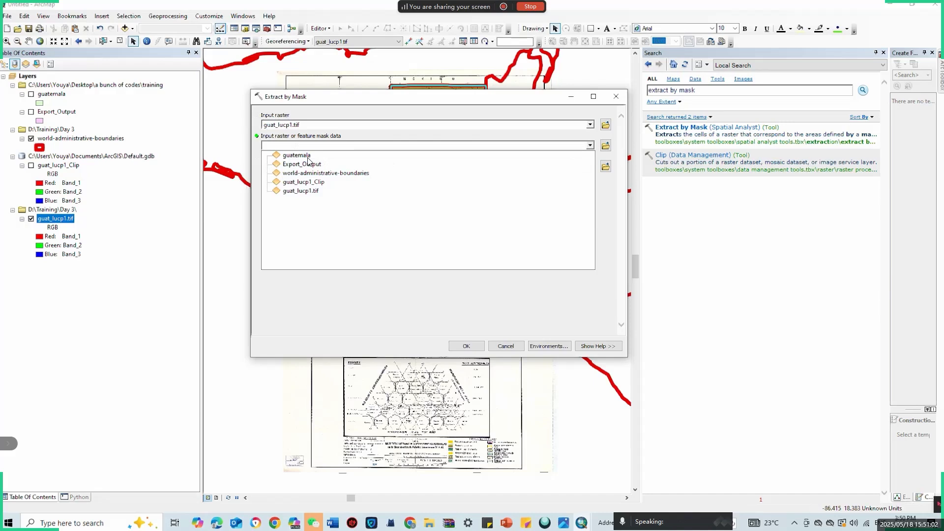
Run the extraction with the output raster saved as map in the a bunch of codes\training folder, and hide guat_lucp1.tif.
left_click(605, 166)
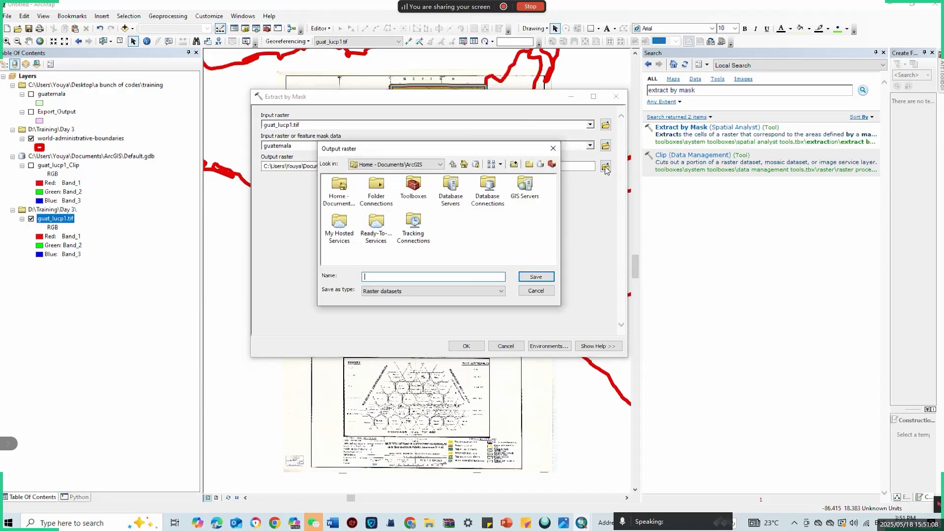
left_click(441, 165)
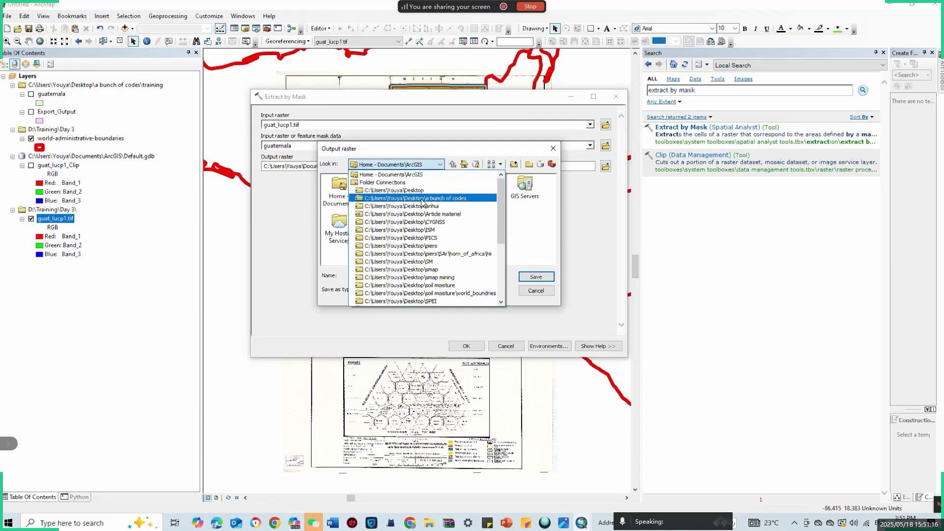
left_click(421, 198)
double_click(339, 186)
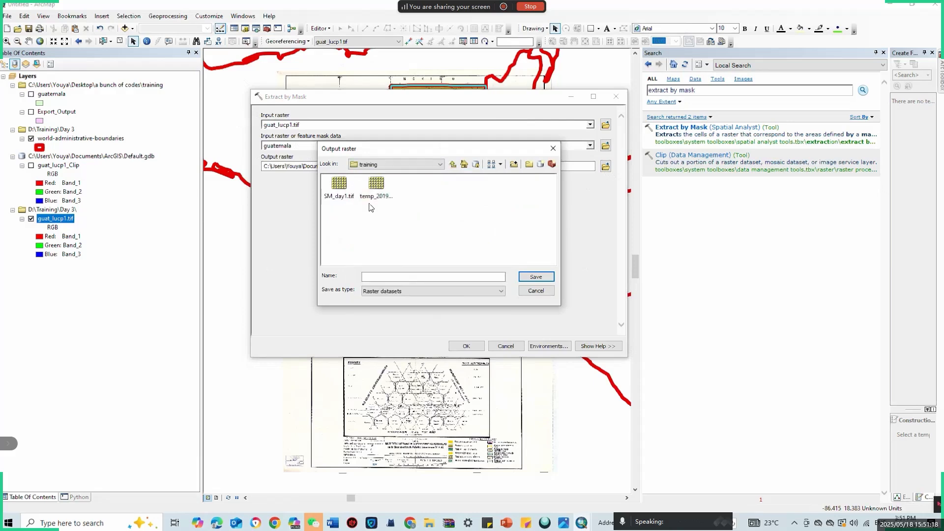
left_click_drag(493, 151, 479, 241)
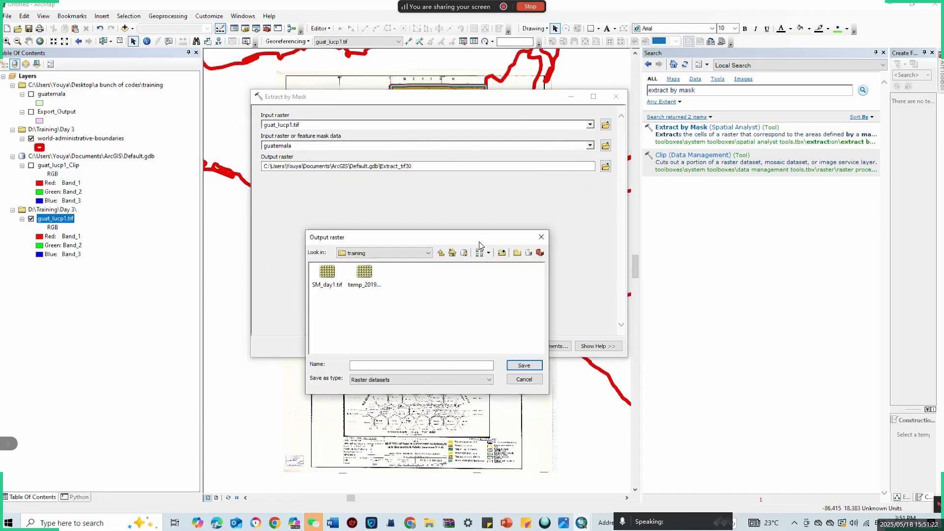
left_click(431, 365)
type("map")
left_click(534, 369)
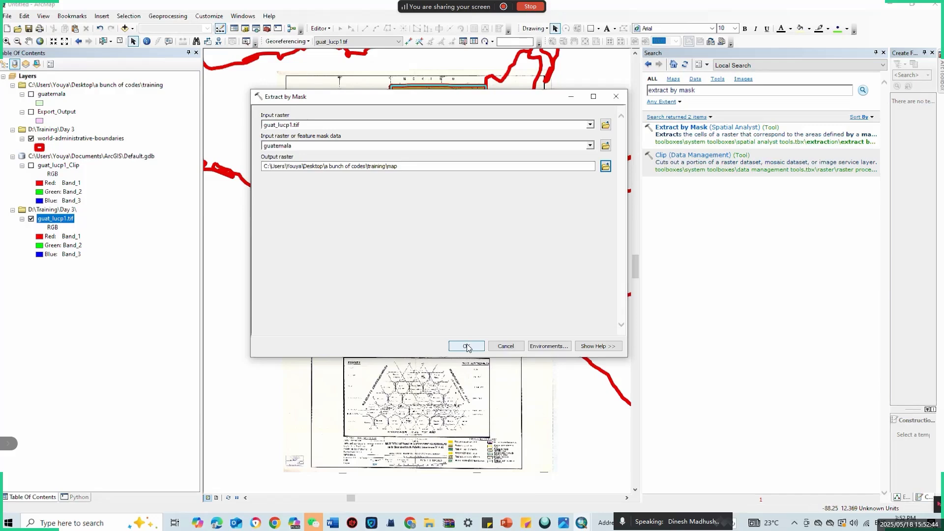
left_click(470, 347)
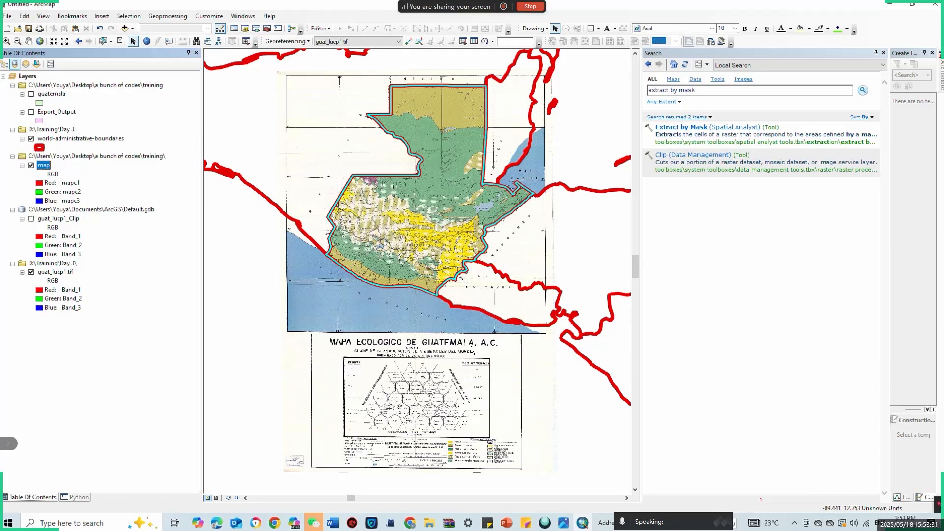
left_click(31, 272)
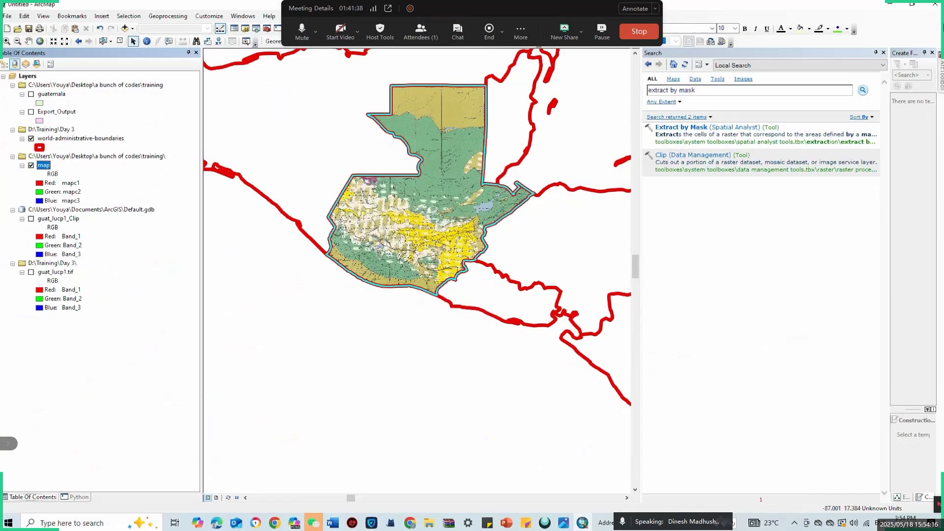
Start Extract by Mask again with guat_lucp1.tif as the input raster and guatemala as the mask.
left_click(694, 128)
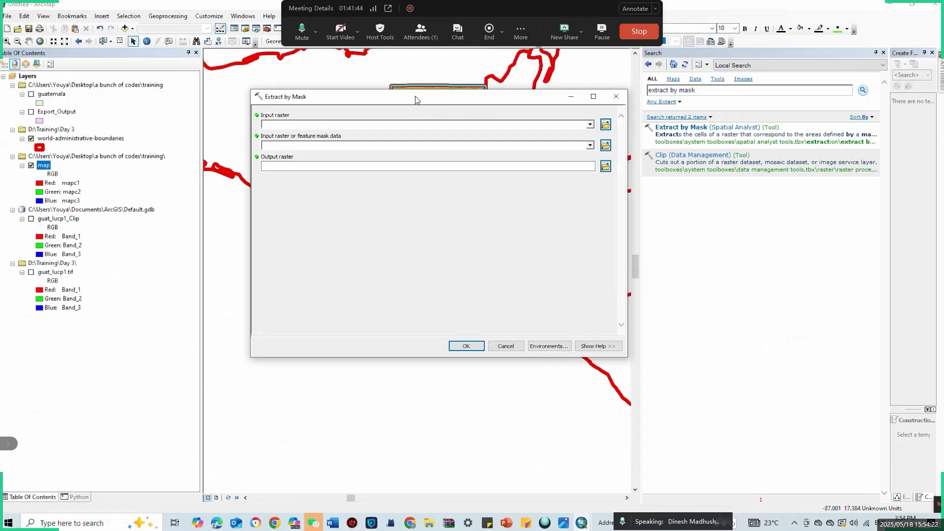
left_click(590, 125)
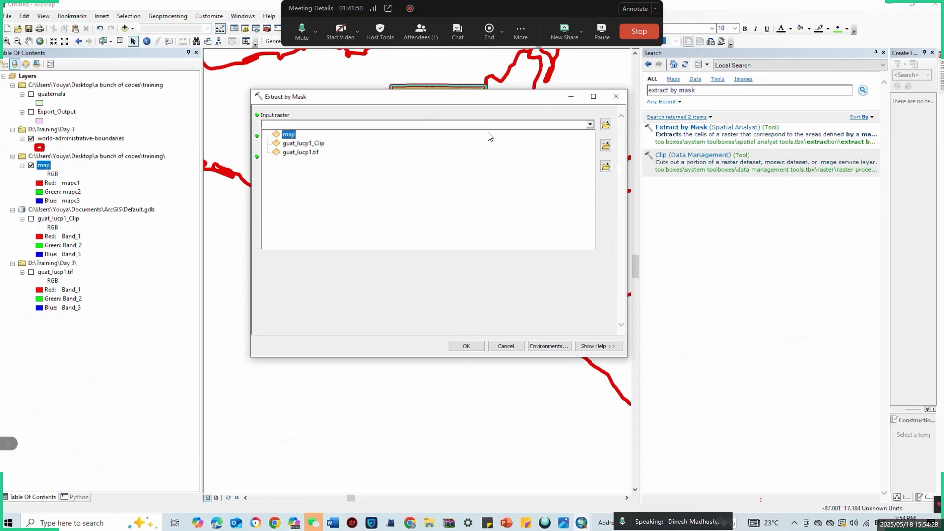
left_click(311, 156)
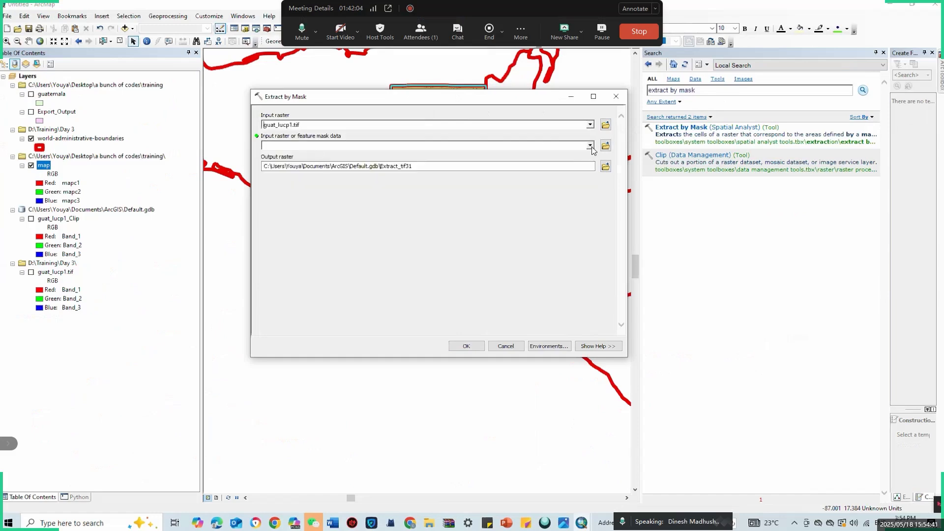
left_click(590, 146)
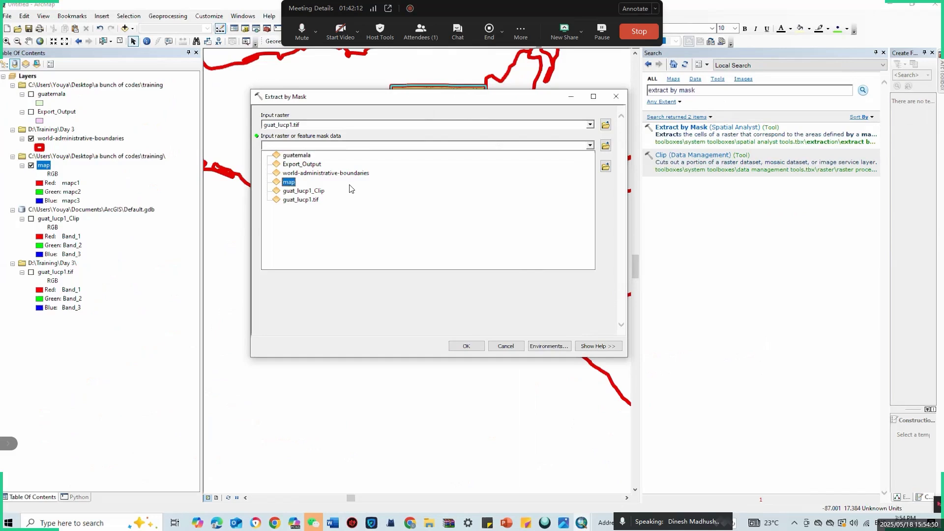
left_click(299, 156)
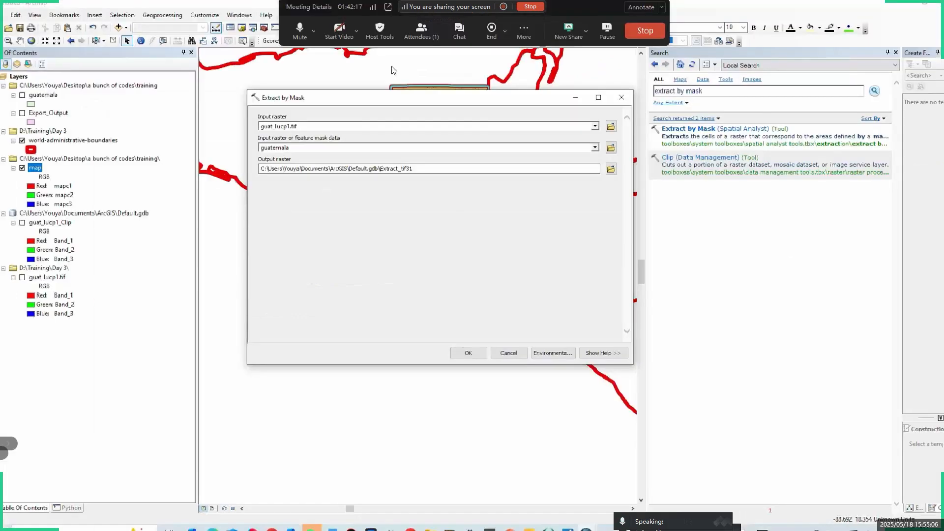
Name the output raster map_mask in the training folder and run the extraction.
left_click(606, 170)
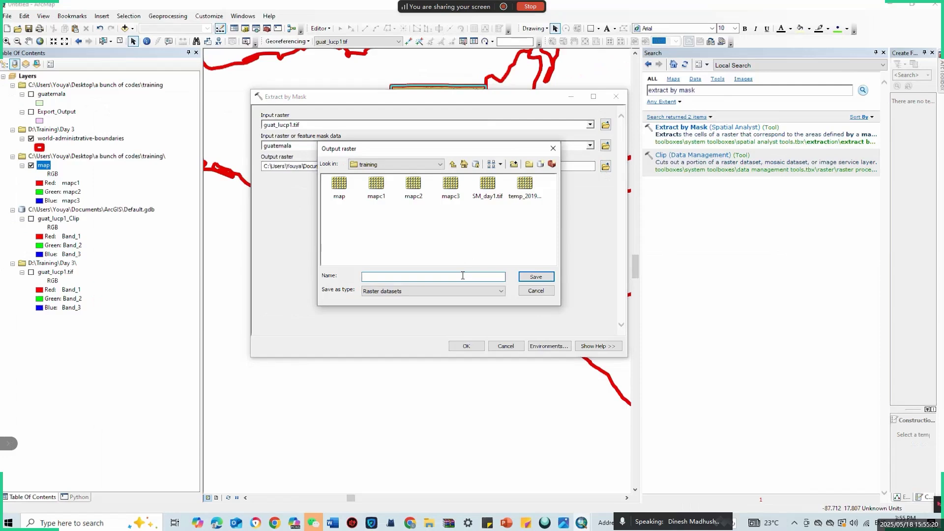
type("map-")
key("BackSpace")
type("_mask")
left_click(536, 276)
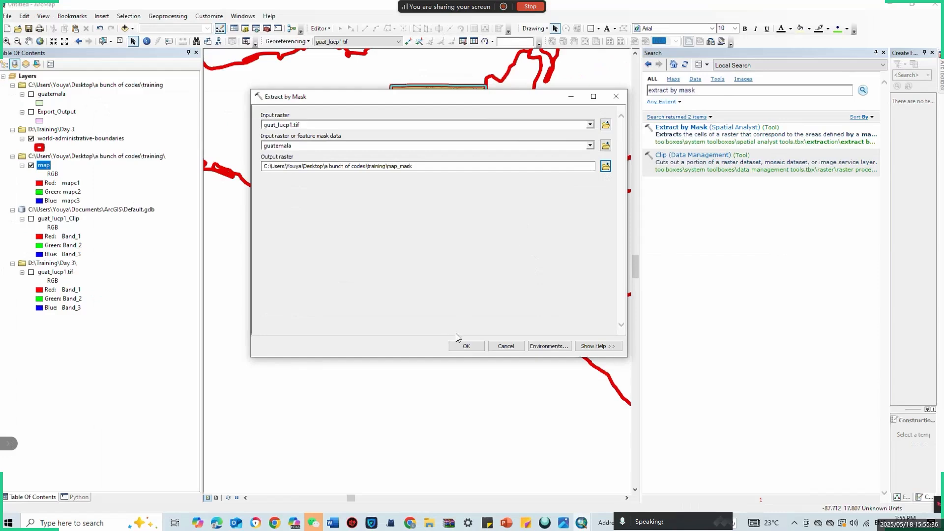
left_click(466, 345)
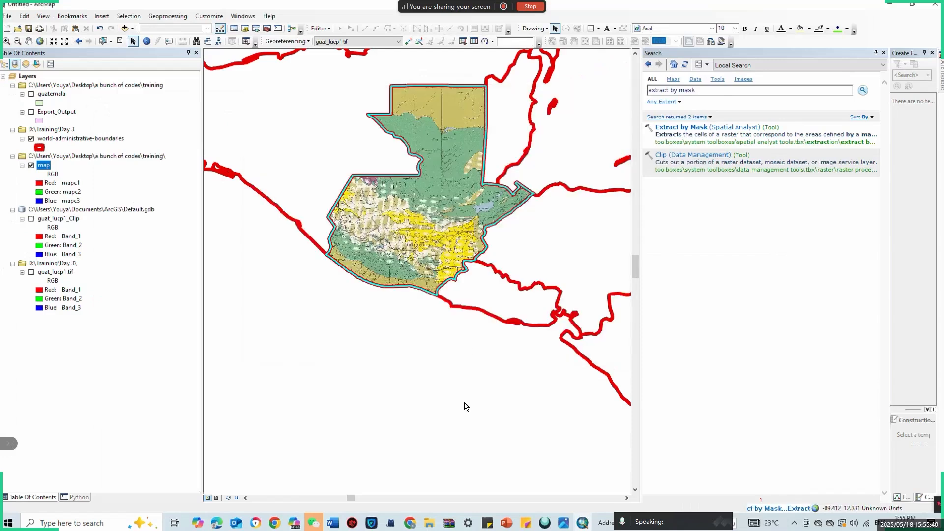